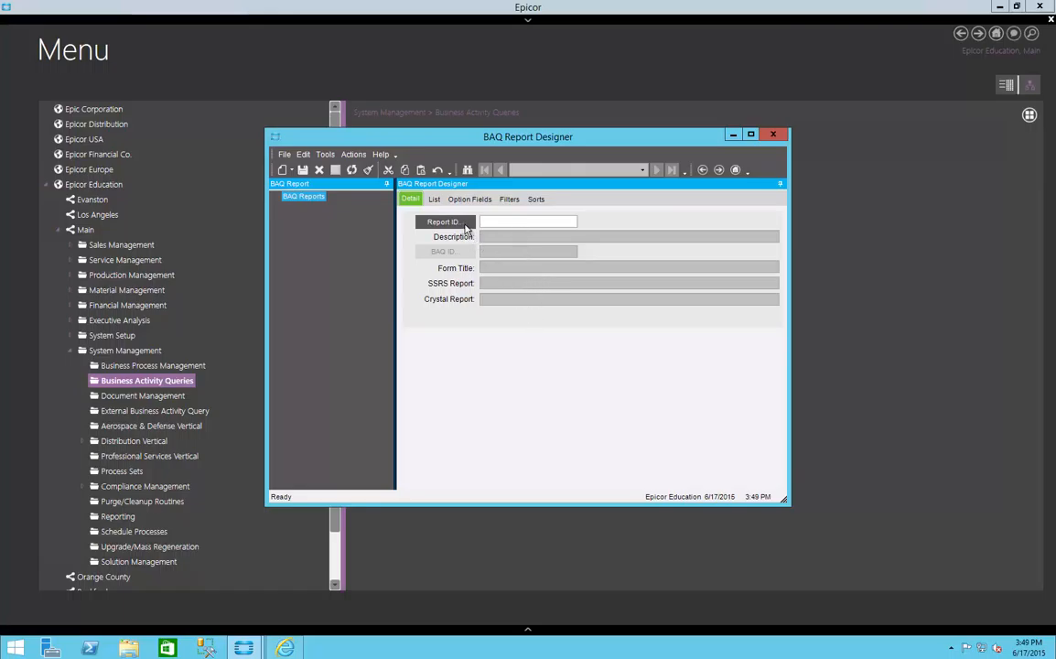
# Step: Search the existing BAQ reports and load the RcptsNotInv report
pyautogui.click(463, 225)
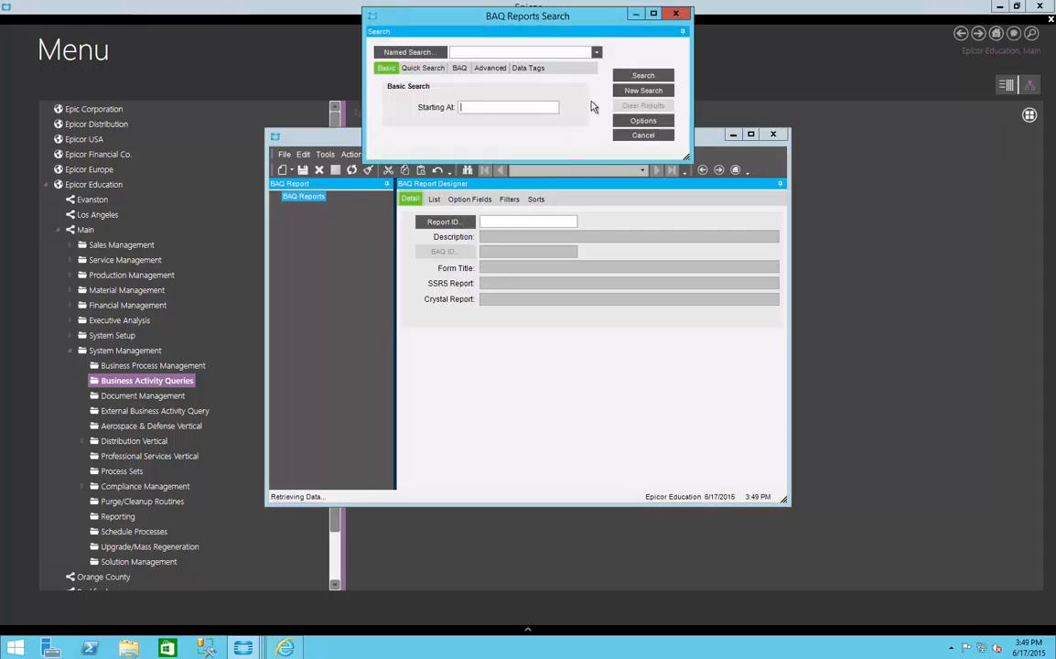
pyautogui.click(623, 79)
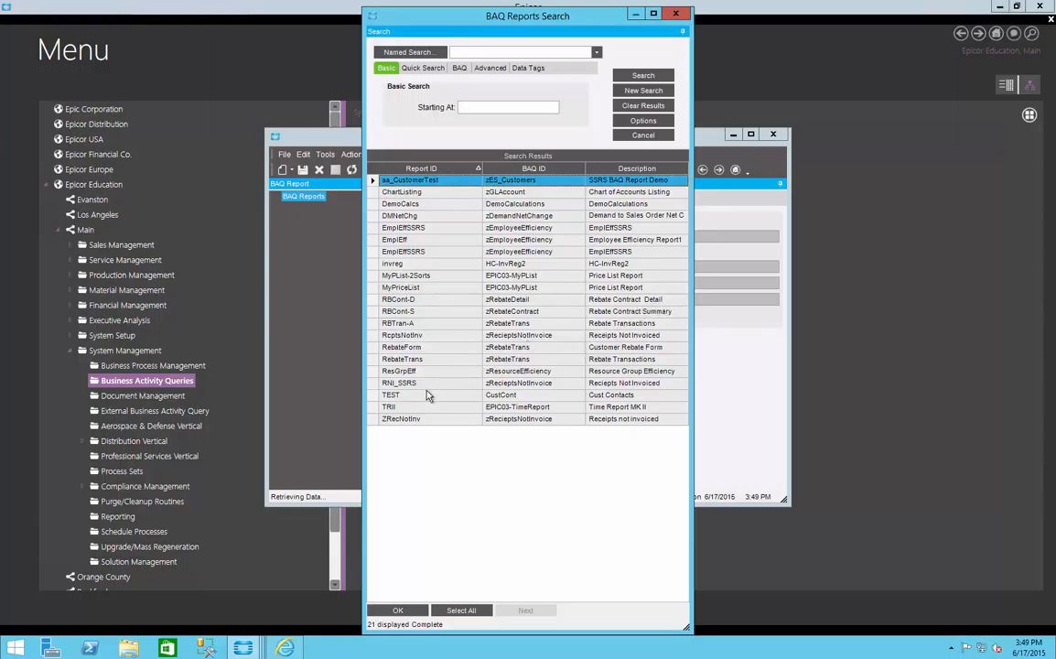
pyautogui.click(431, 336)
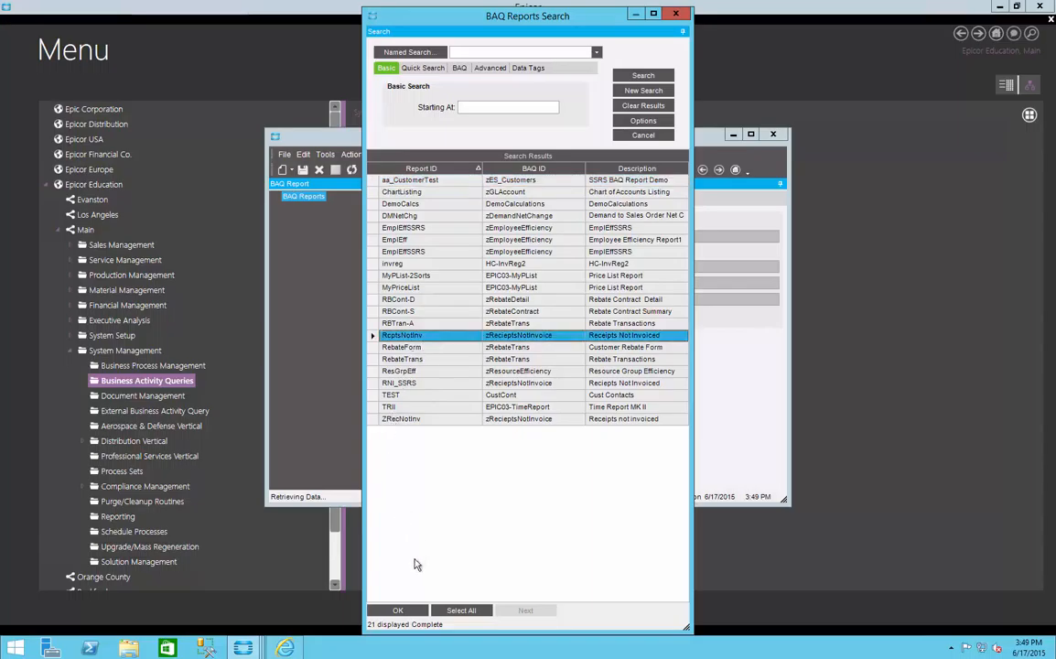
pyautogui.click(414, 613)
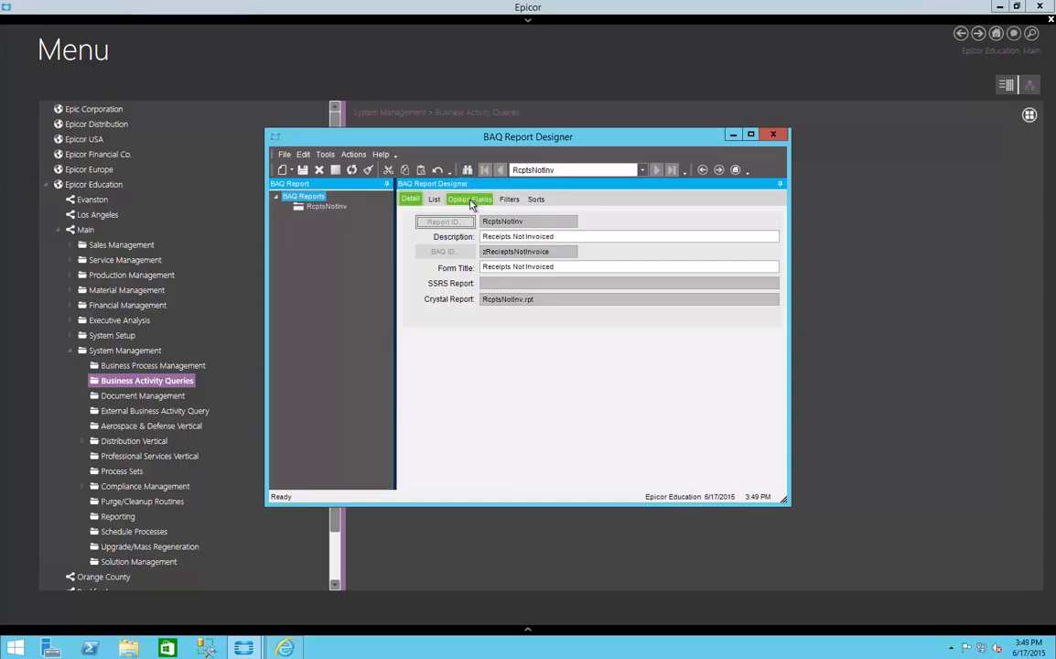
# Step: Review the option fields, filters, and the PO and Supplier sort options of the RcptsNotInv report
pyautogui.click(471, 201)
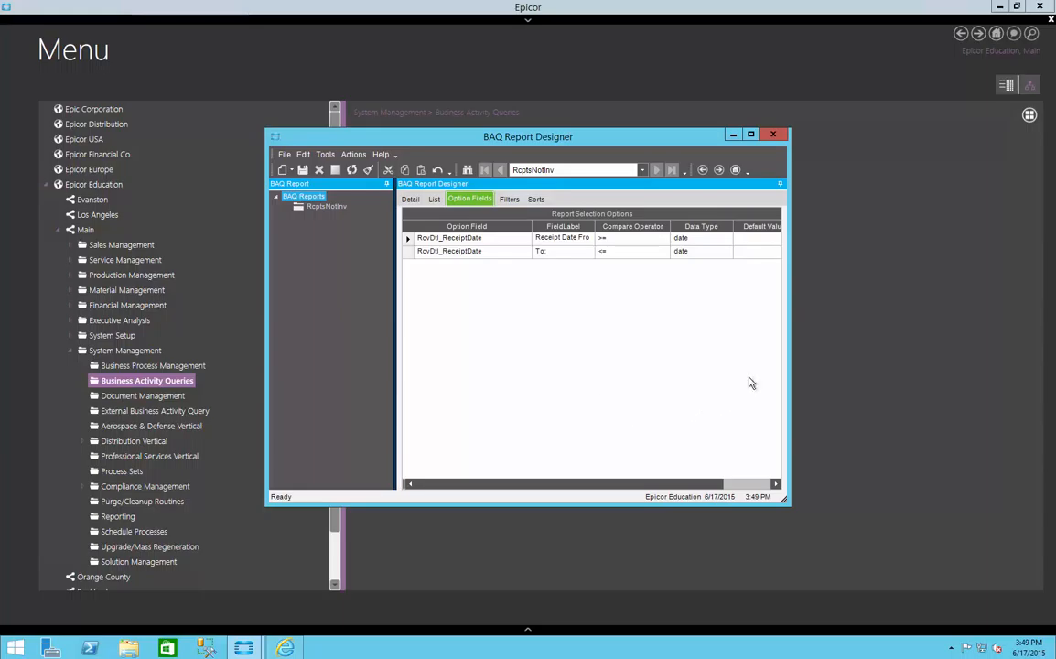
pyautogui.click(750, 136)
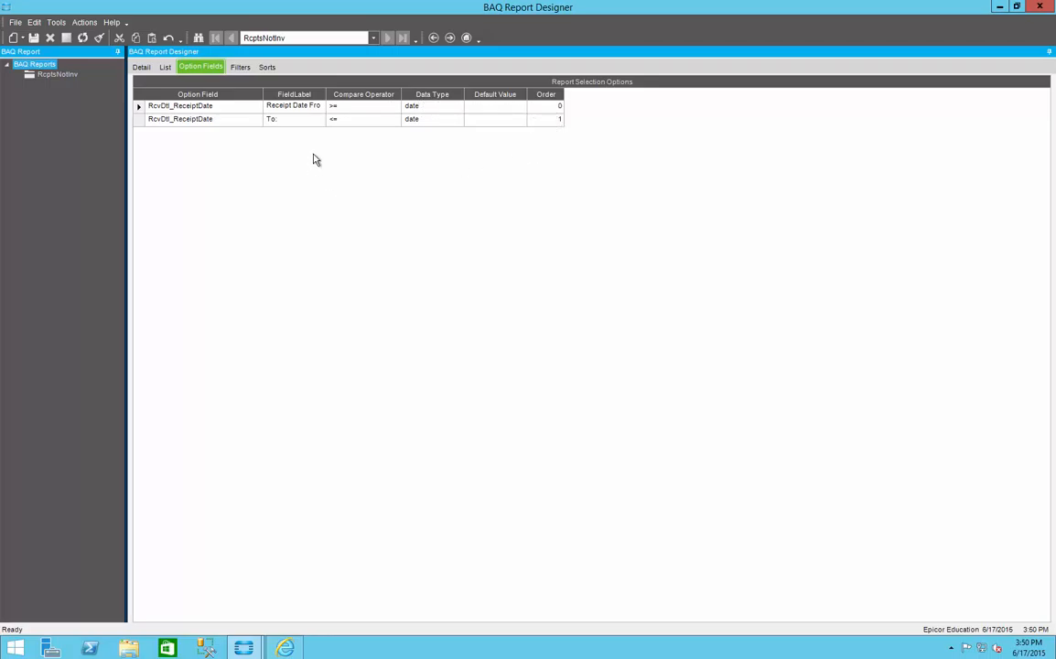
pyautogui.click(240, 66)
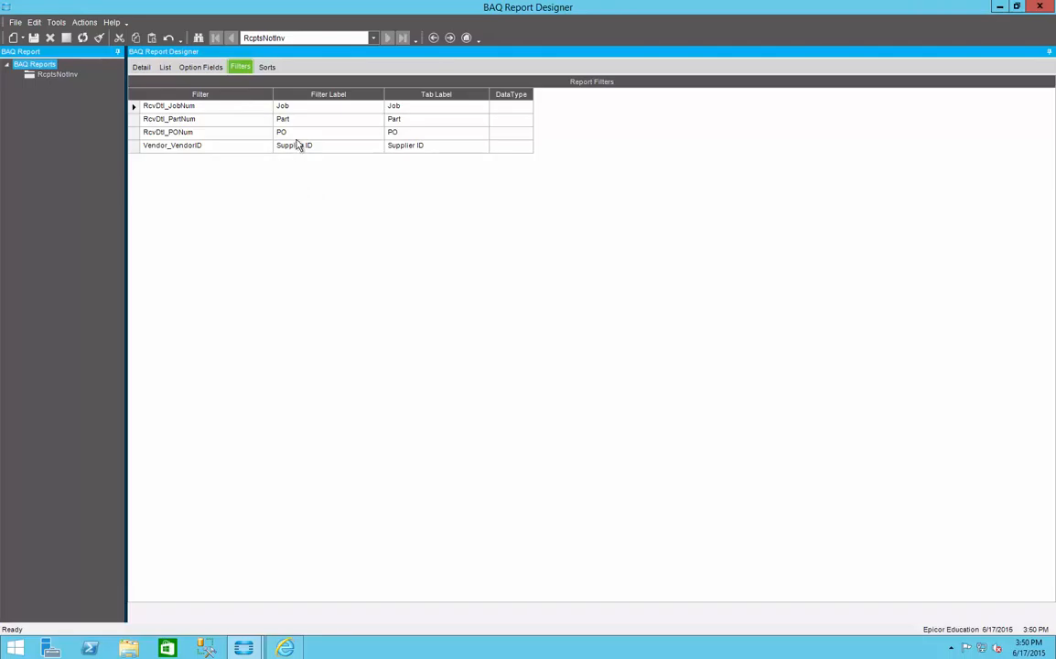
pyautogui.click(265, 67)
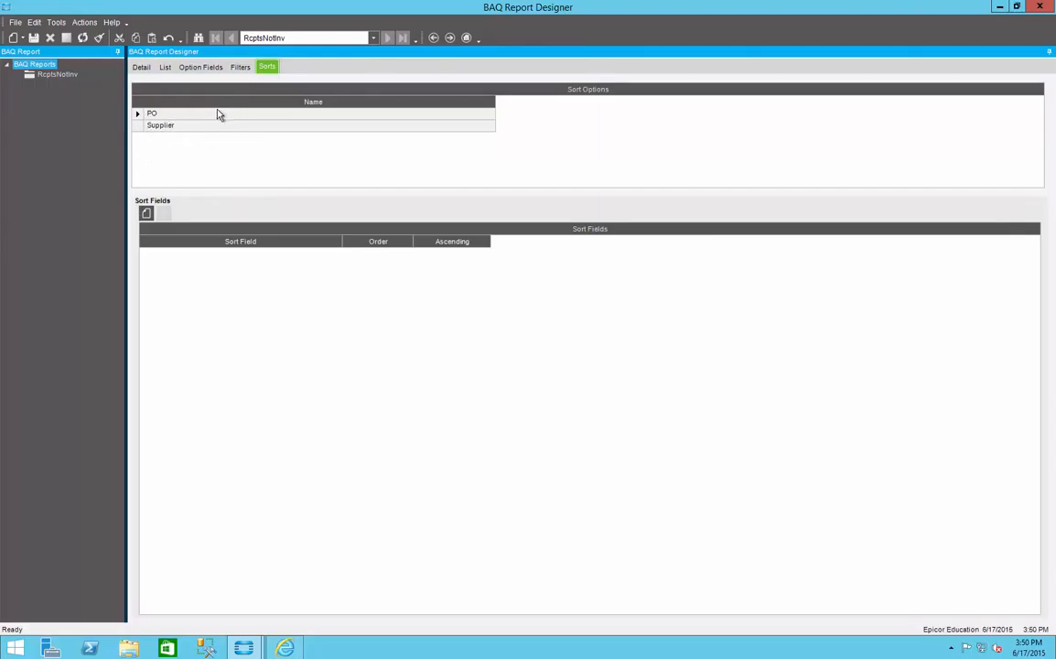
pyautogui.click(142, 116)
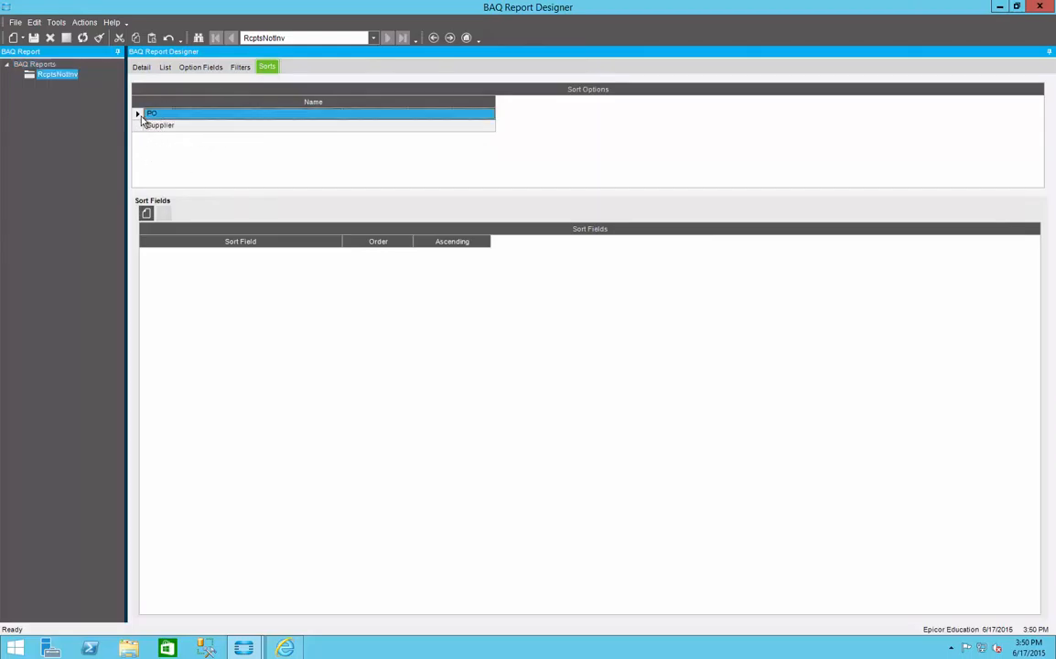
pyautogui.click(139, 125)
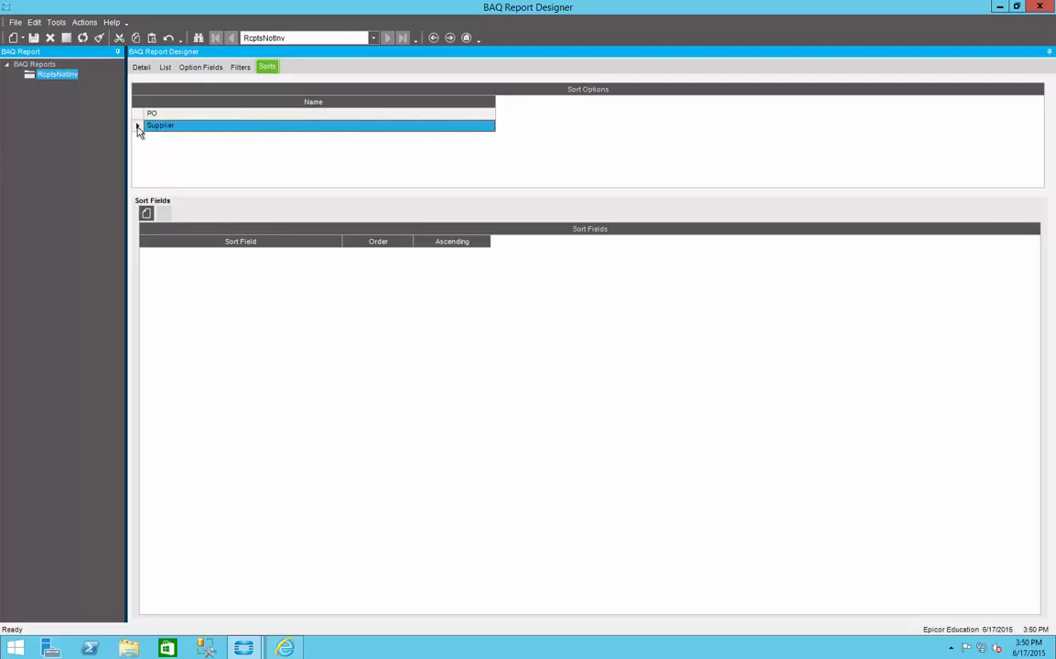
pyautogui.click(137, 114)
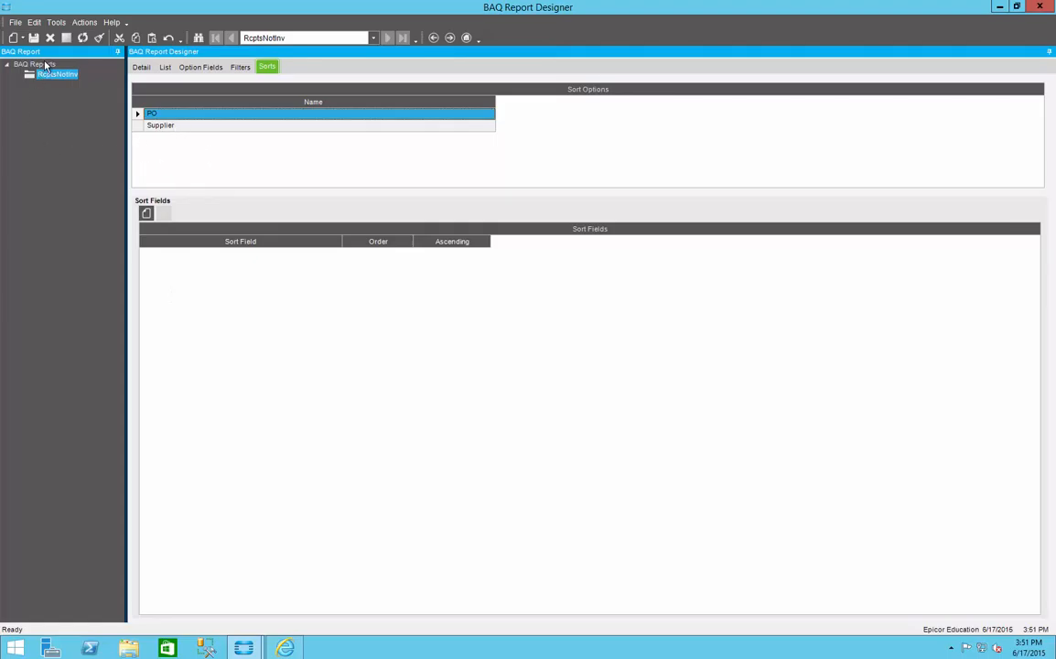
# Step: Copy the BAQ ID zRecieptsNotInvoice from the RcptsNotInv report's details
pyautogui.click(139, 68)
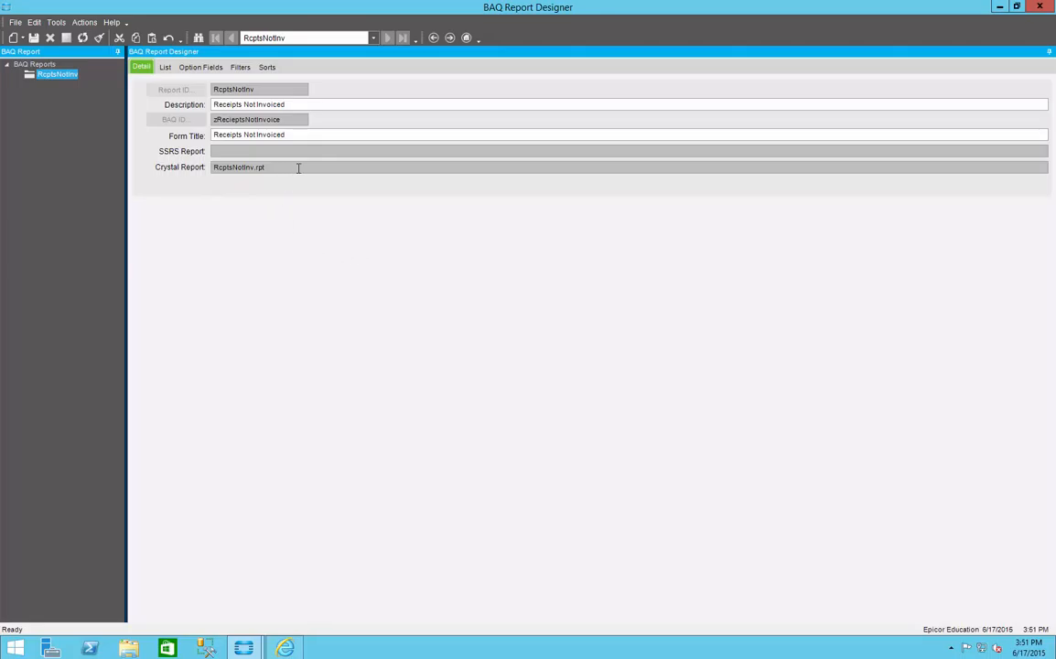
pyautogui.moveTo(292, 123); pyautogui.dragTo(194, 139)
pyautogui.moveTo(284, 119); pyautogui.dragTo(215, 118)
pyautogui.rightClick(226, 118)
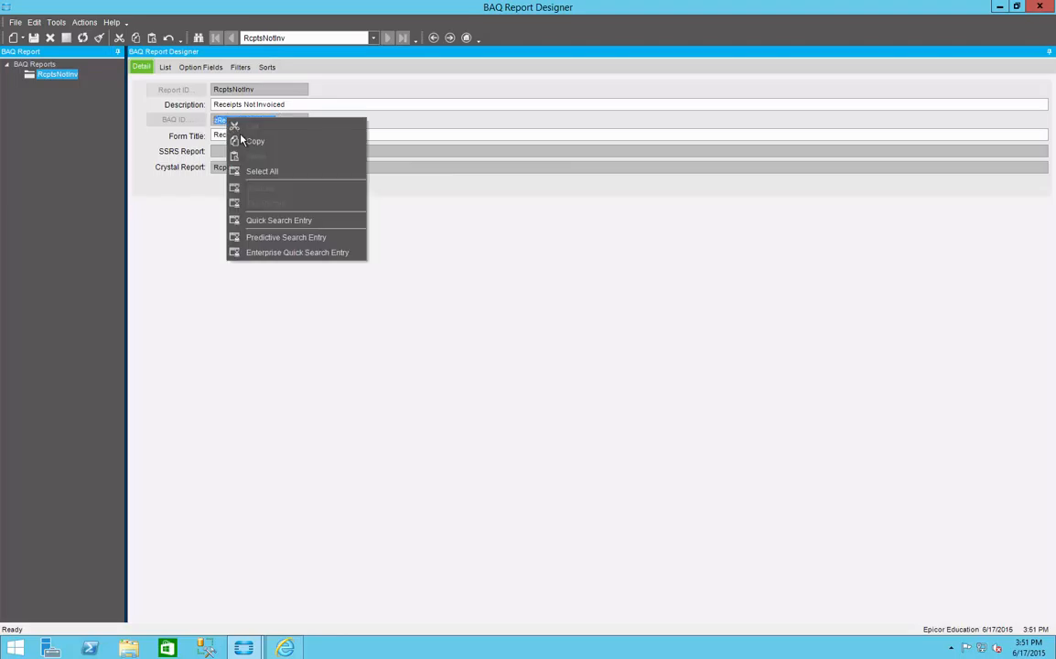
pyautogui.click(243, 141)
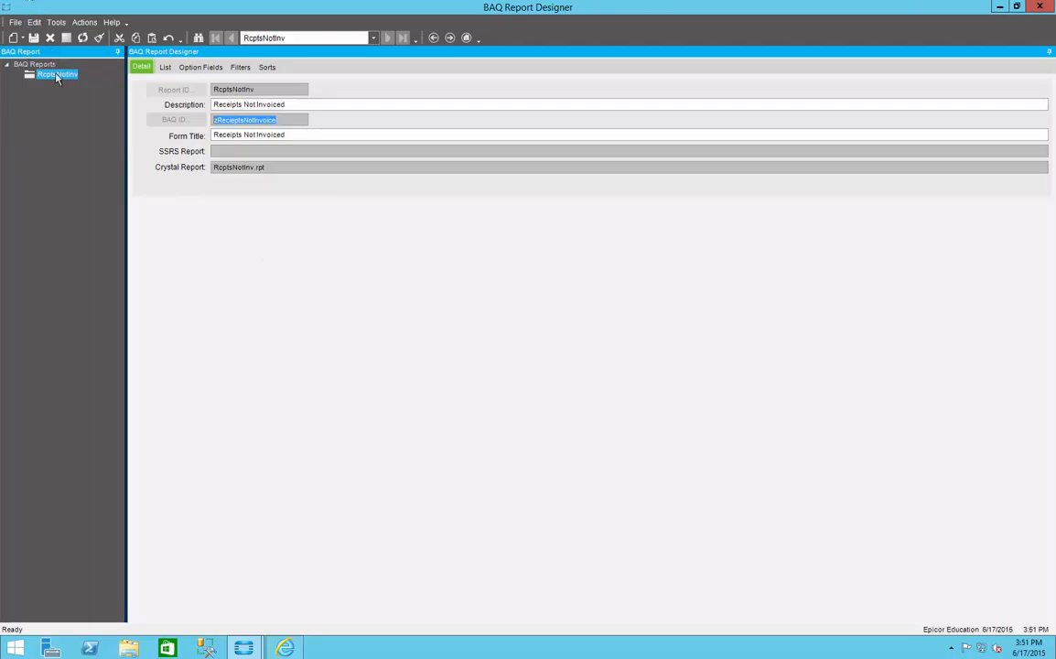
# Step: Create a new report definition and paste zRecieptsNotInvoice as its BAQ ID
pyautogui.click(22, 38)
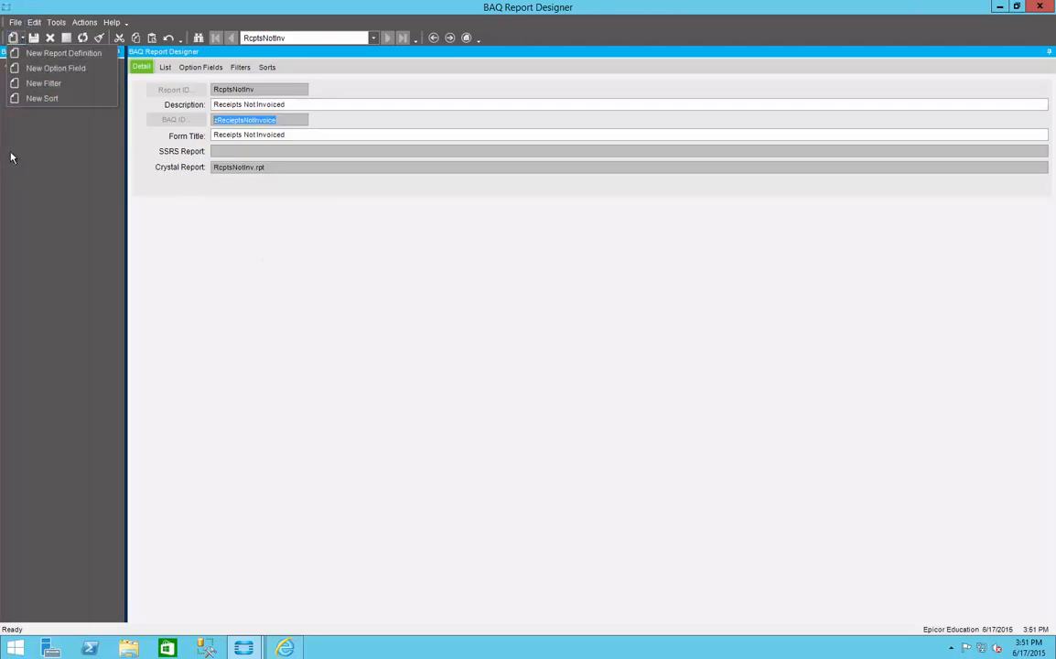
pyautogui.click(64, 54)
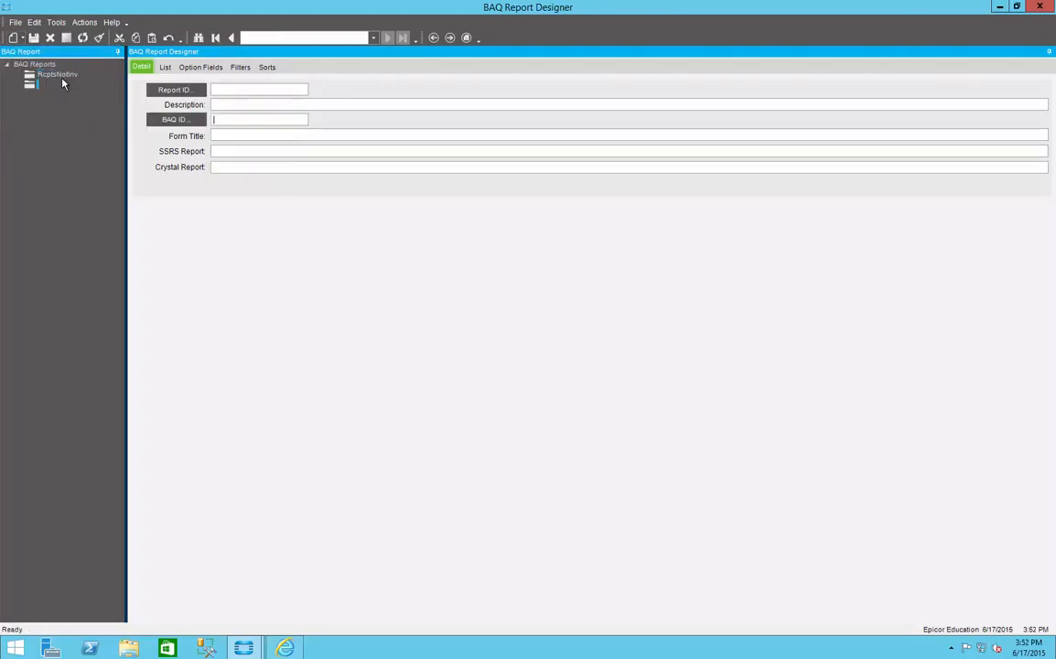
pyautogui.rightClick(220, 120)
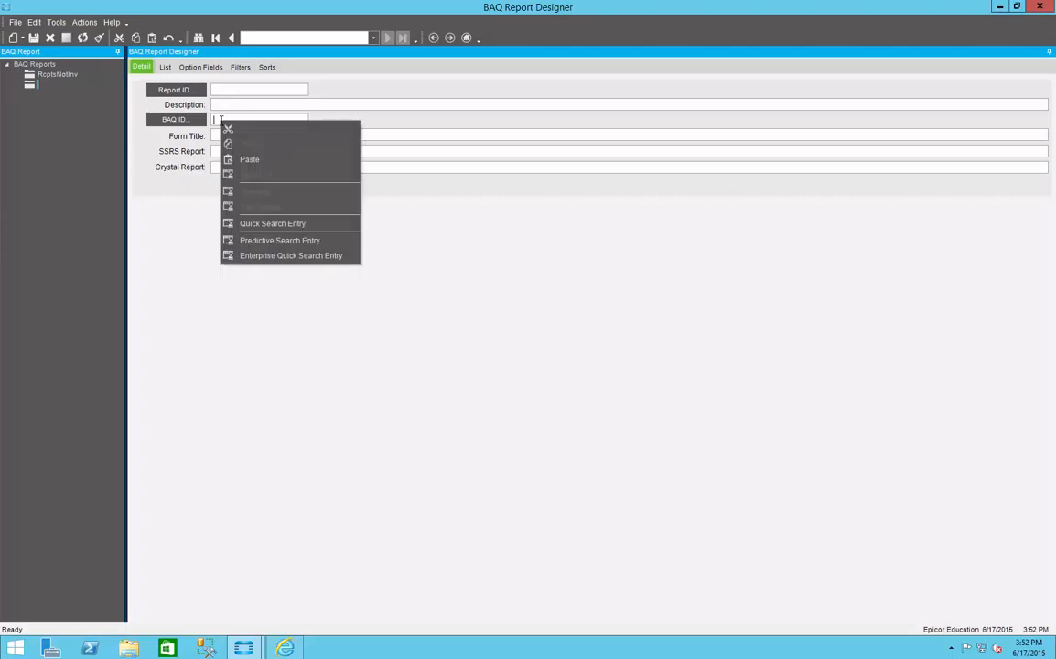
pyautogui.click(241, 160)
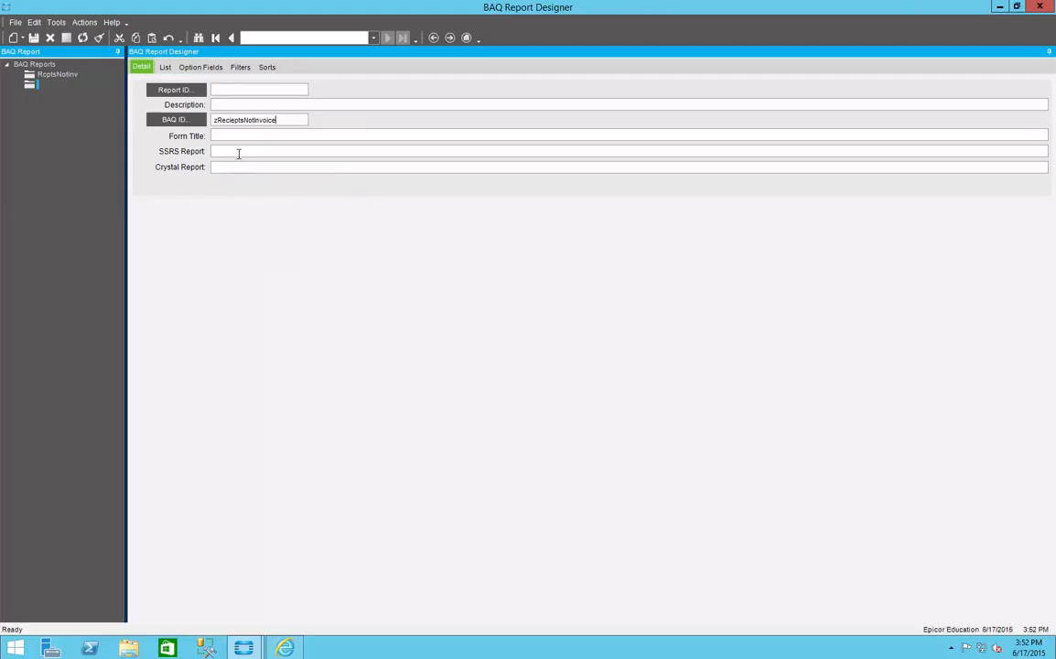
# Step: Set the new report definition's Report ID to ZRNI_SSRS
pyautogui.click(229, 88)
pyautogui.write('Z')
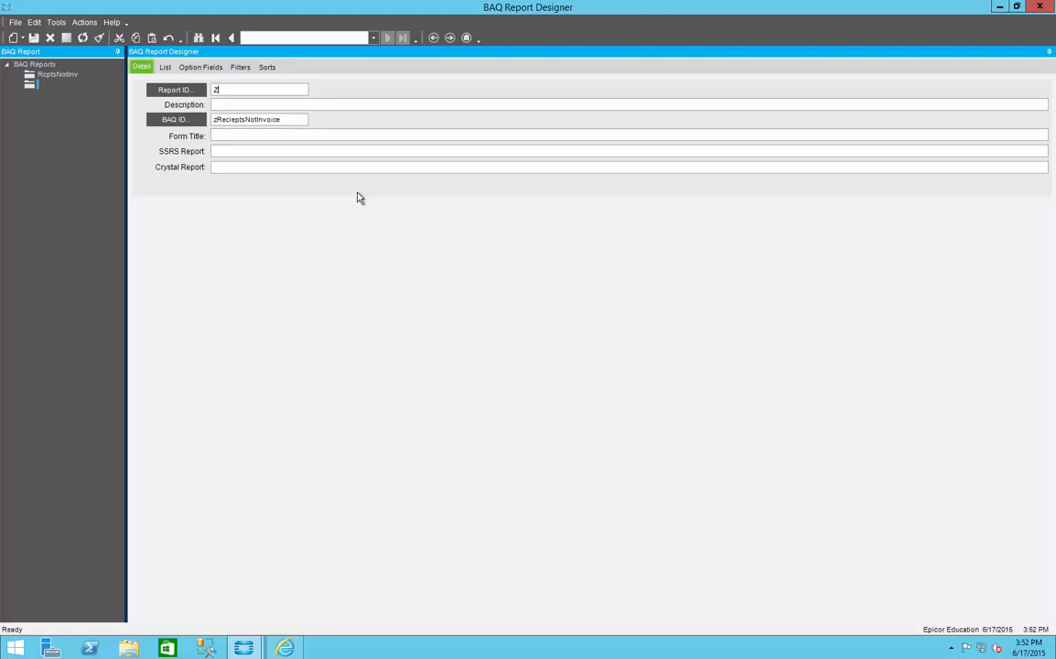
pyautogui.write('RNI_SSRS')
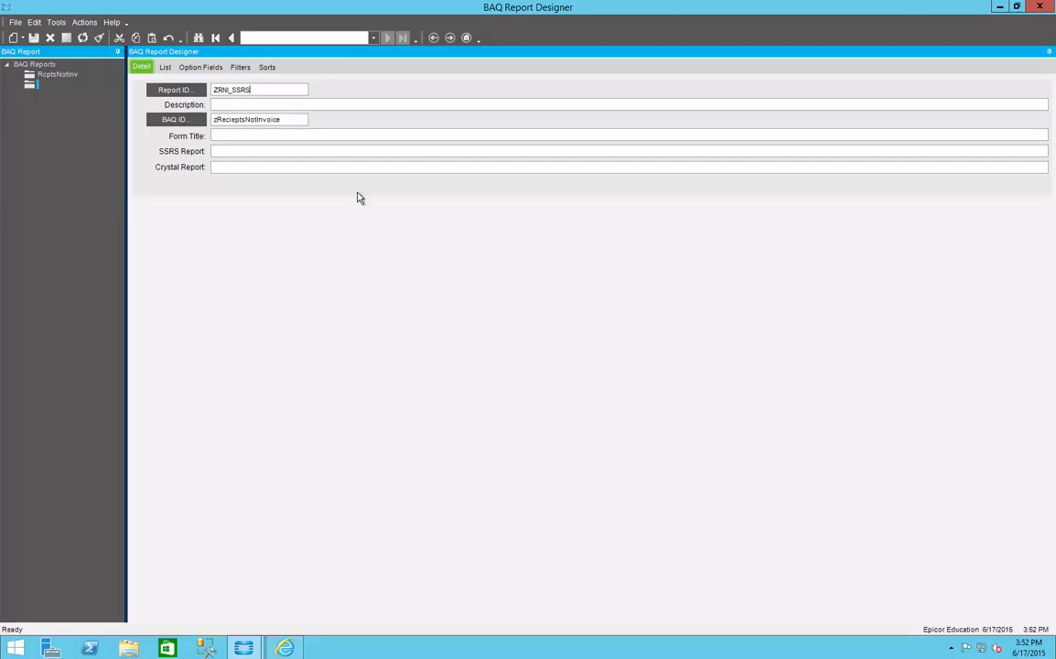
pyautogui.press('Tab')
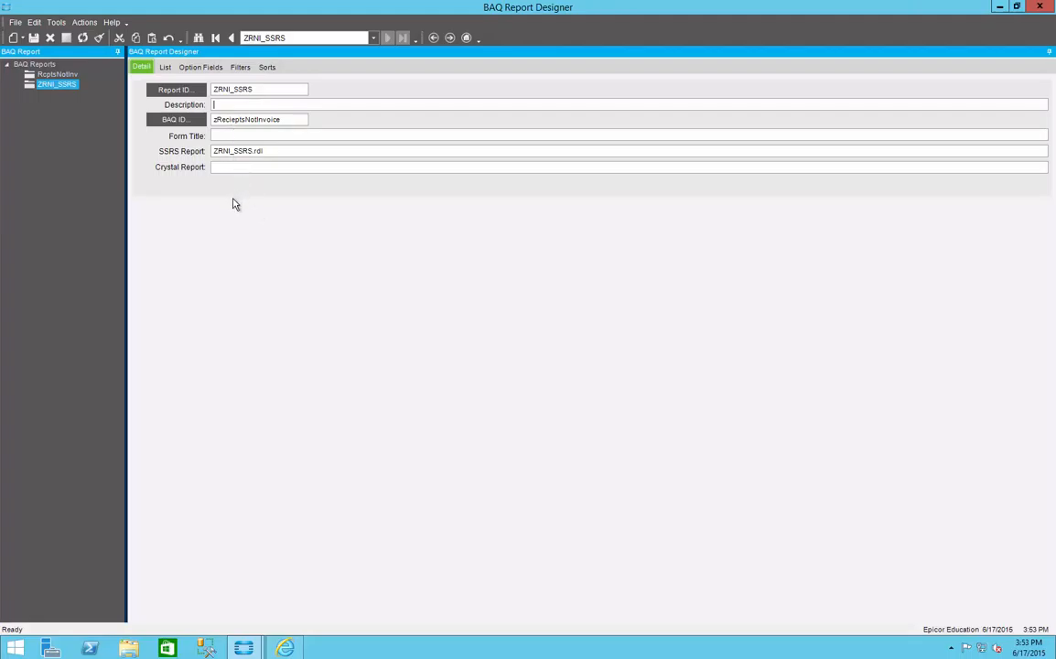
# Step: Enter "Receipts Not Invoiced" as both the description and the form title, and save the report definition
pyautogui.write('Receipts Not Invoiced')
pyautogui.hotkey('shift', 'Home')
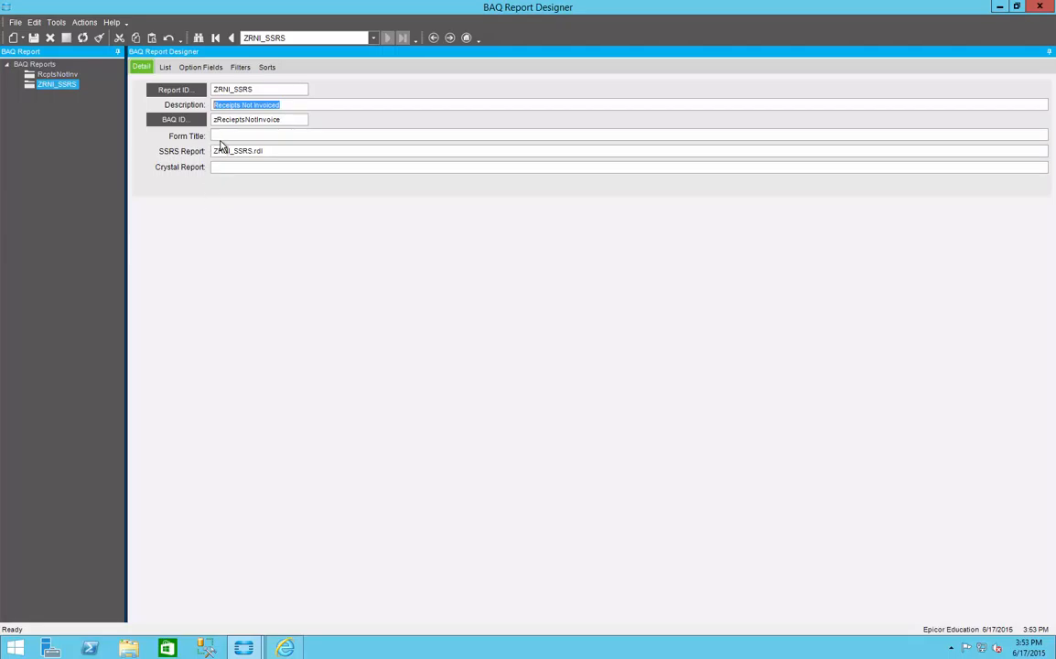
pyautogui.click(217, 135)
pyautogui.hotkey('ctrl', 'v')
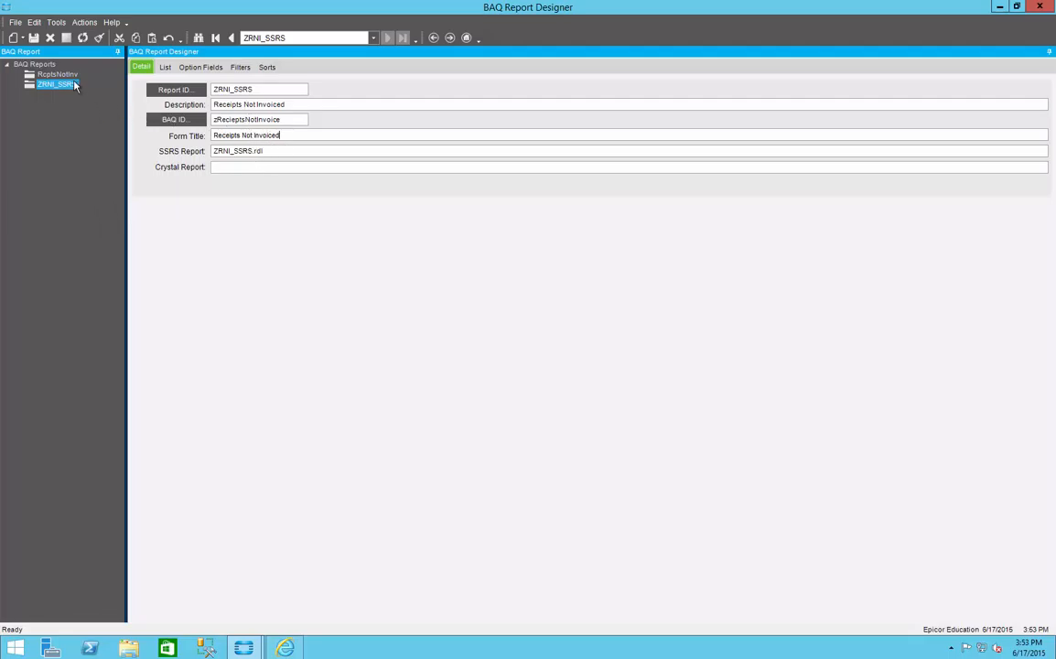
pyautogui.click(35, 41)
# Step: Switch to Report Manager in the browser and reopen the CustomReports folder to check for the ZRNI_SSRS report
pyautogui.moveTo(267, 152); pyautogui.dragTo(208, 152)
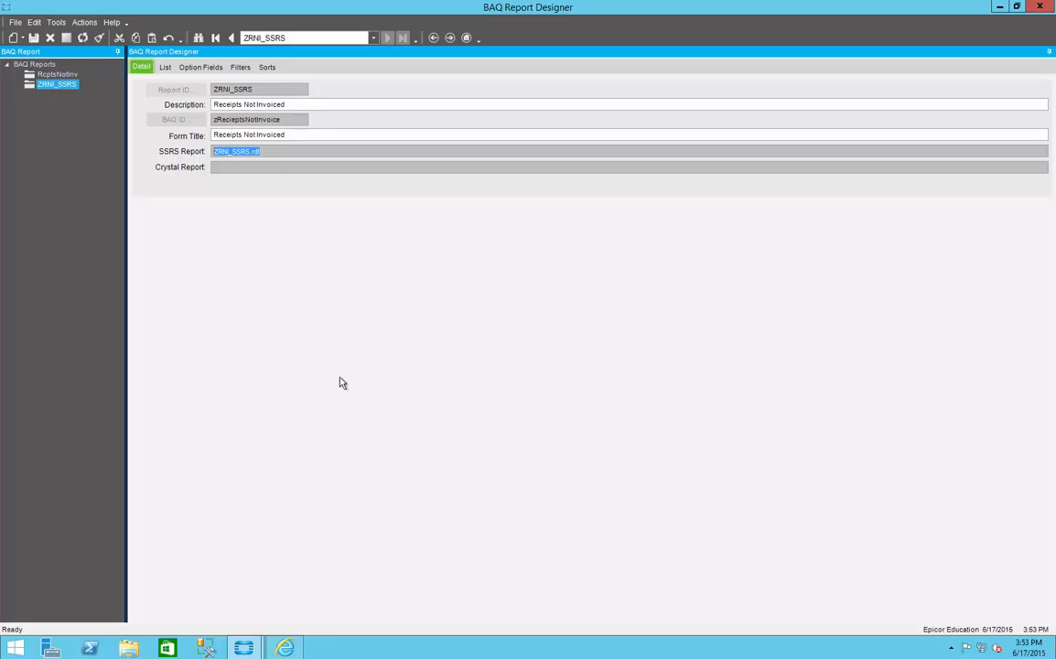
pyautogui.moveTo(284, 645)
pyautogui.click(306, 578)
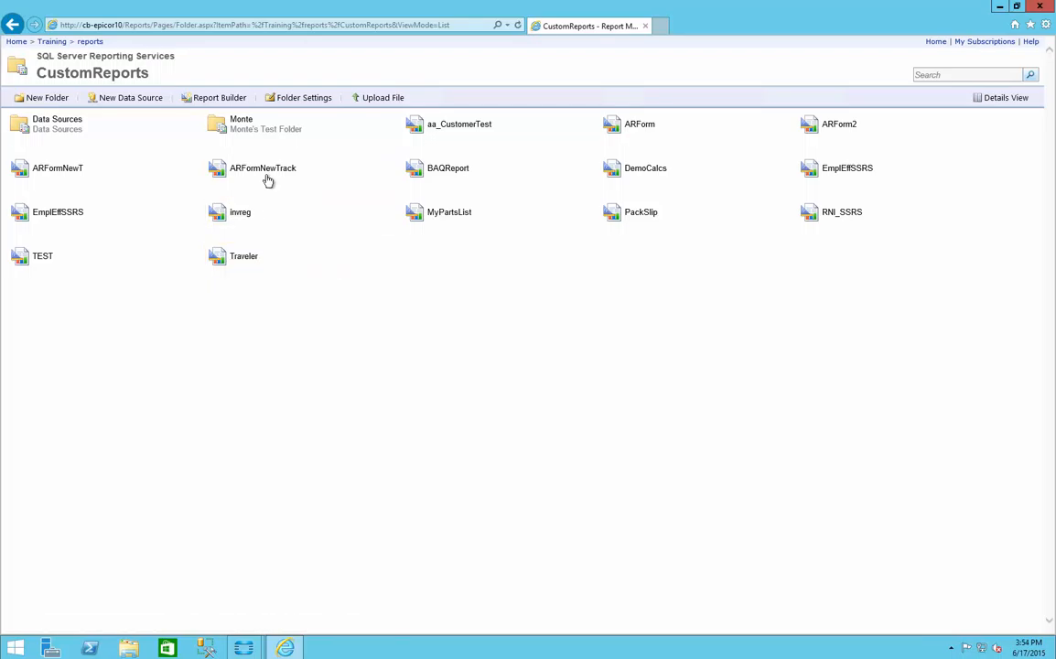
pyautogui.click(89, 42)
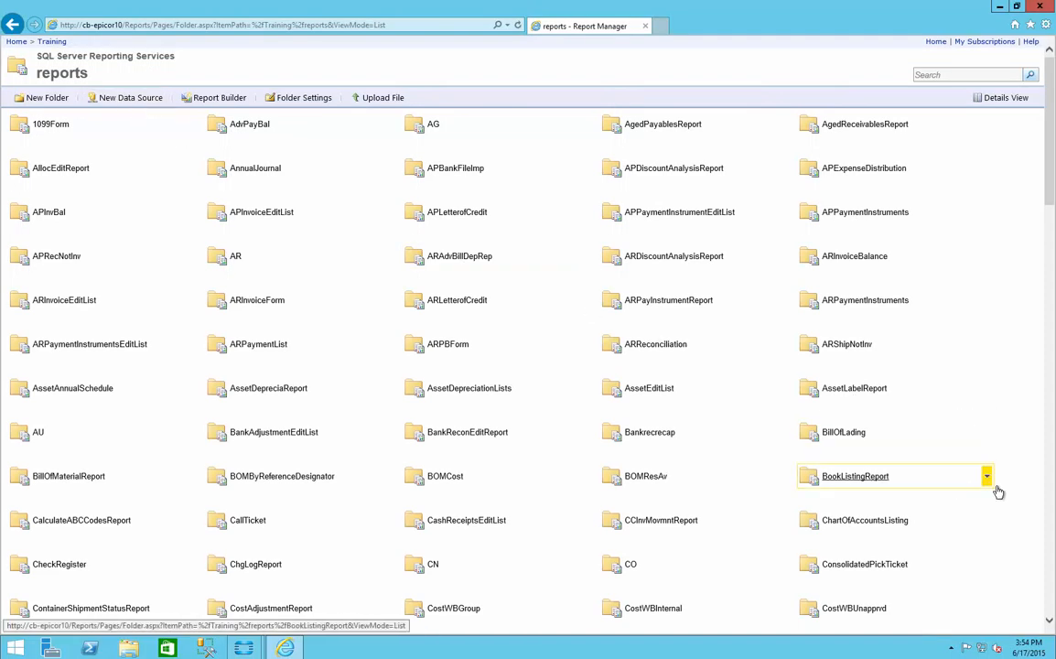
pyautogui.click(1049, 517)
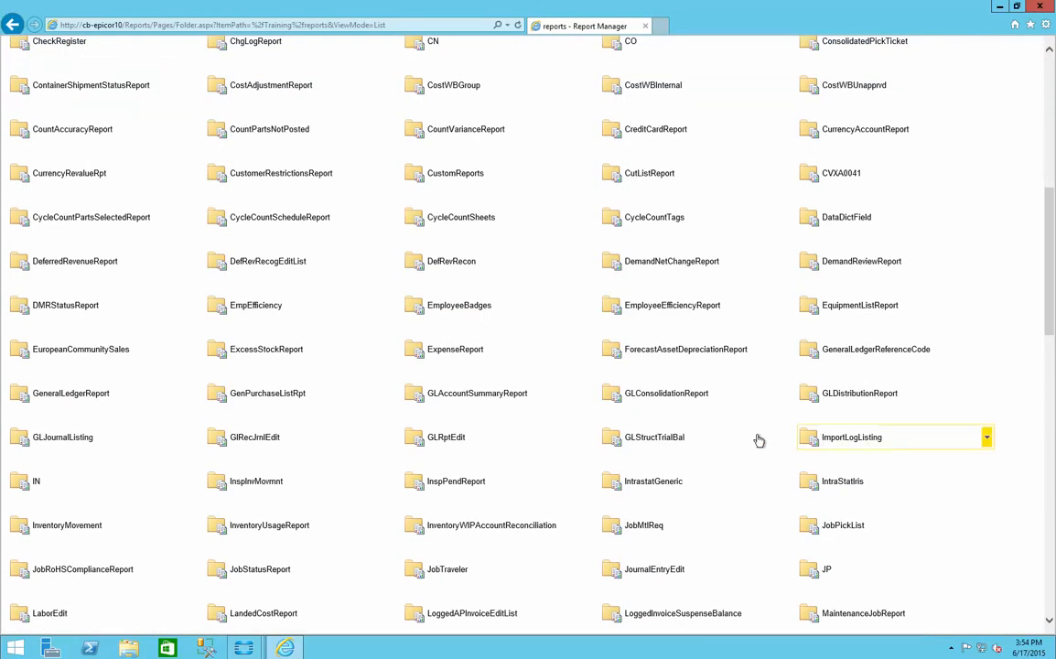
pyautogui.click(458, 174)
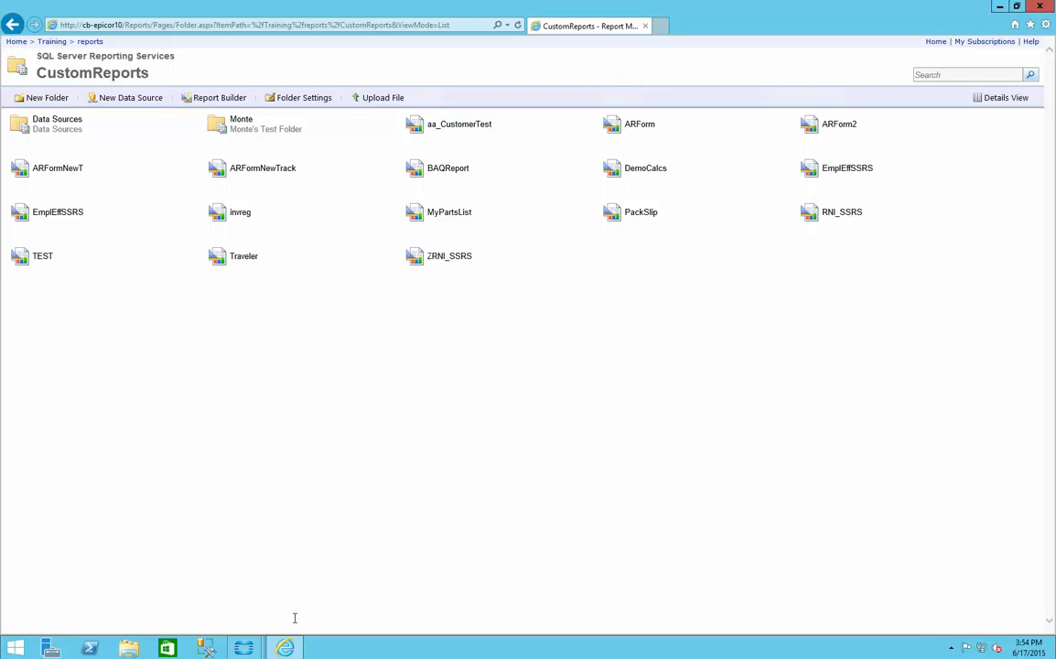
# Step: Switch back to BAQ Report Designer and copy both receipt date option field rows of the RcptsNotInv report
pyautogui.moveTo(249, 650)
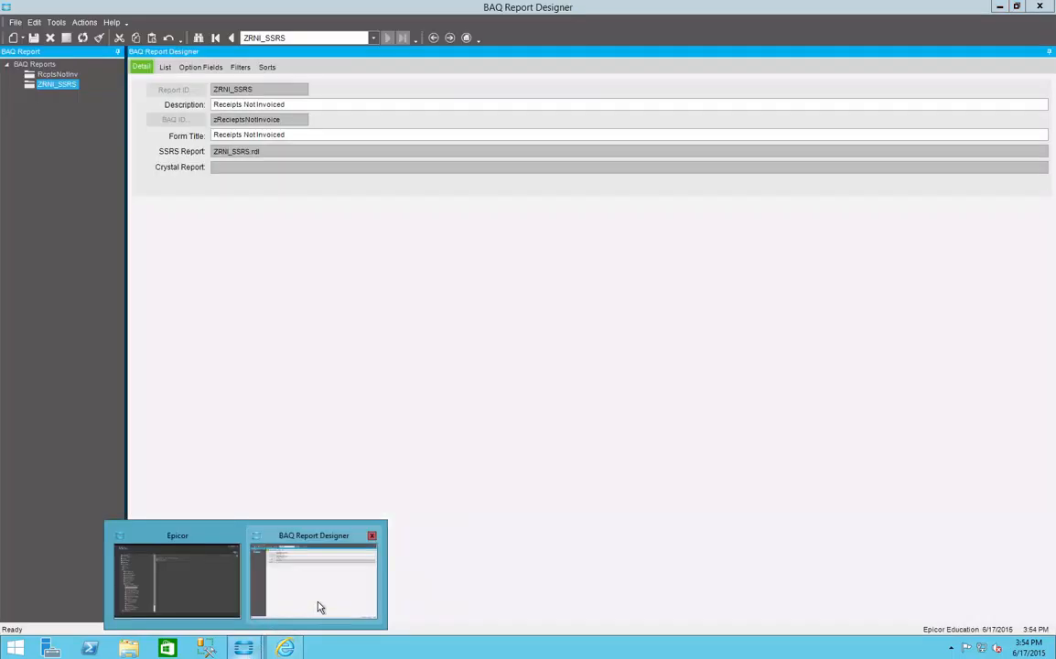
pyautogui.click(320, 607)
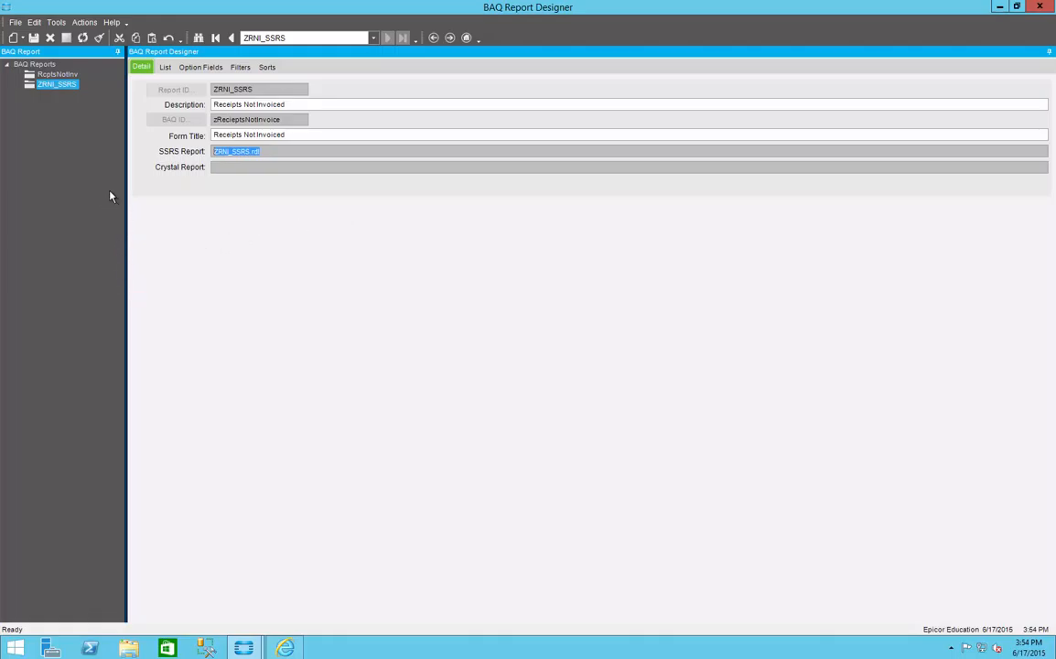
pyautogui.click(56, 74)
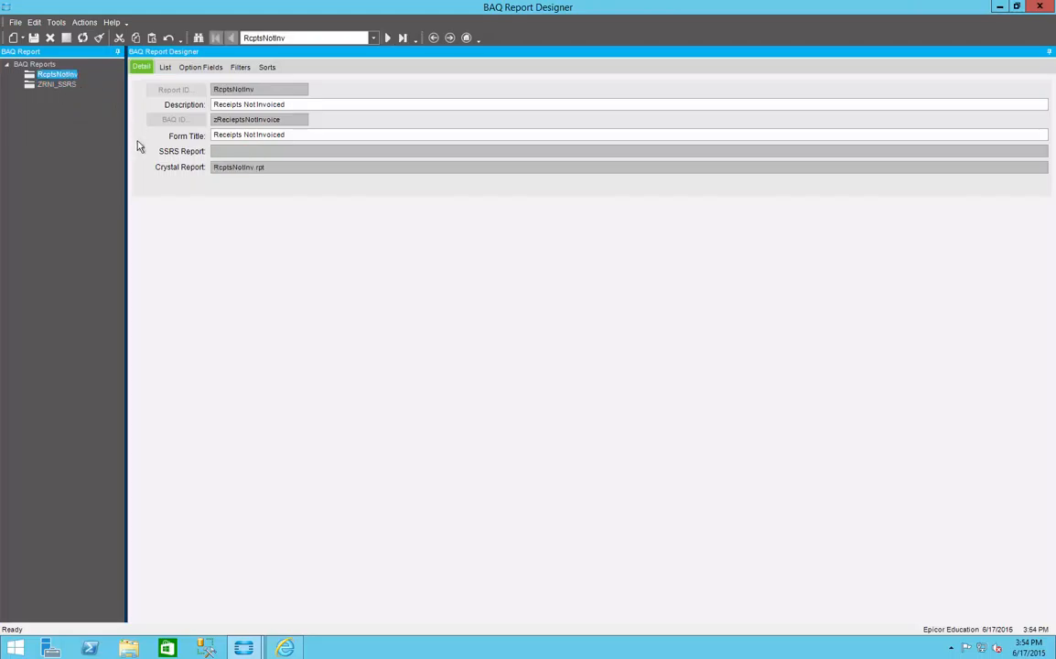
pyautogui.click(199, 68)
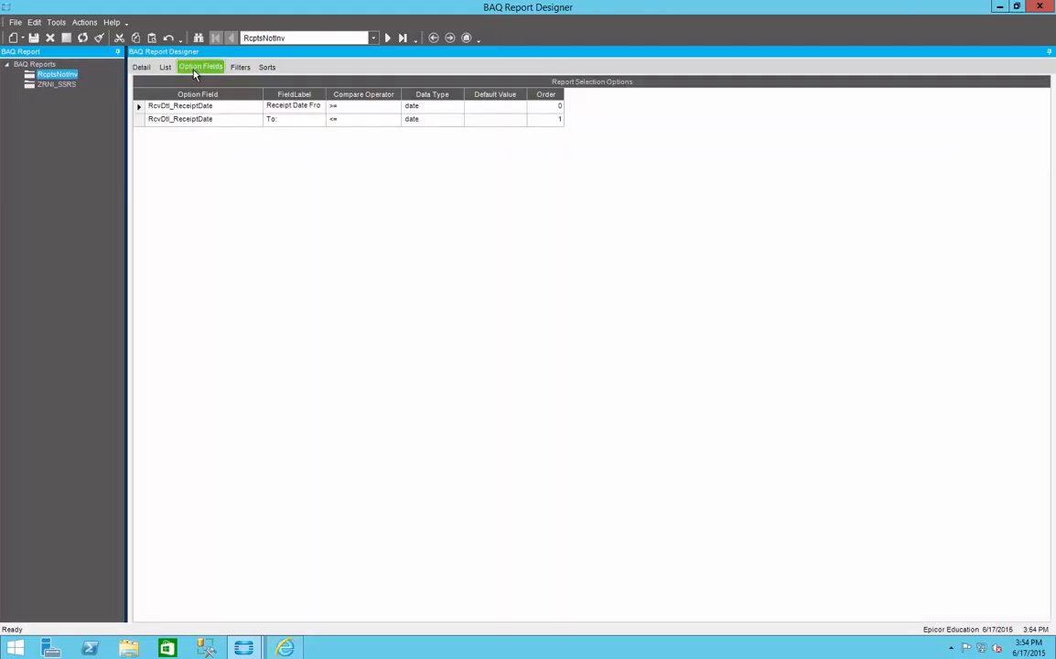
pyautogui.click(139, 107)
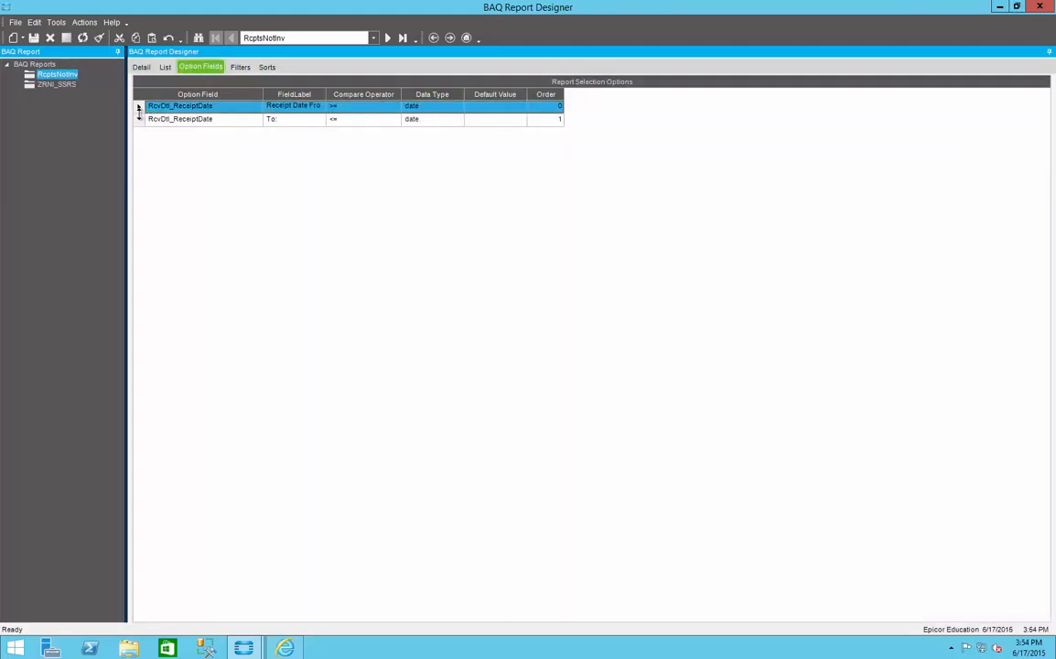
pyautogui.keyDown('shift'); pyautogui.click(139, 119); pyautogui.keyUp('shift')
pyautogui.rightClick(139, 119)
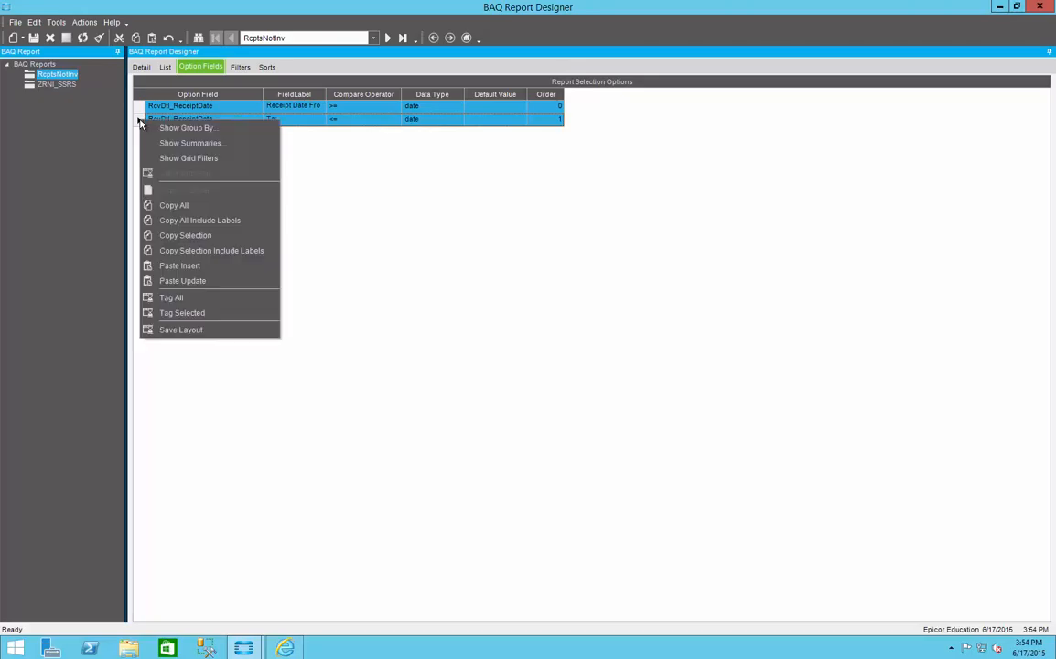
pyautogui.click(178, 206)
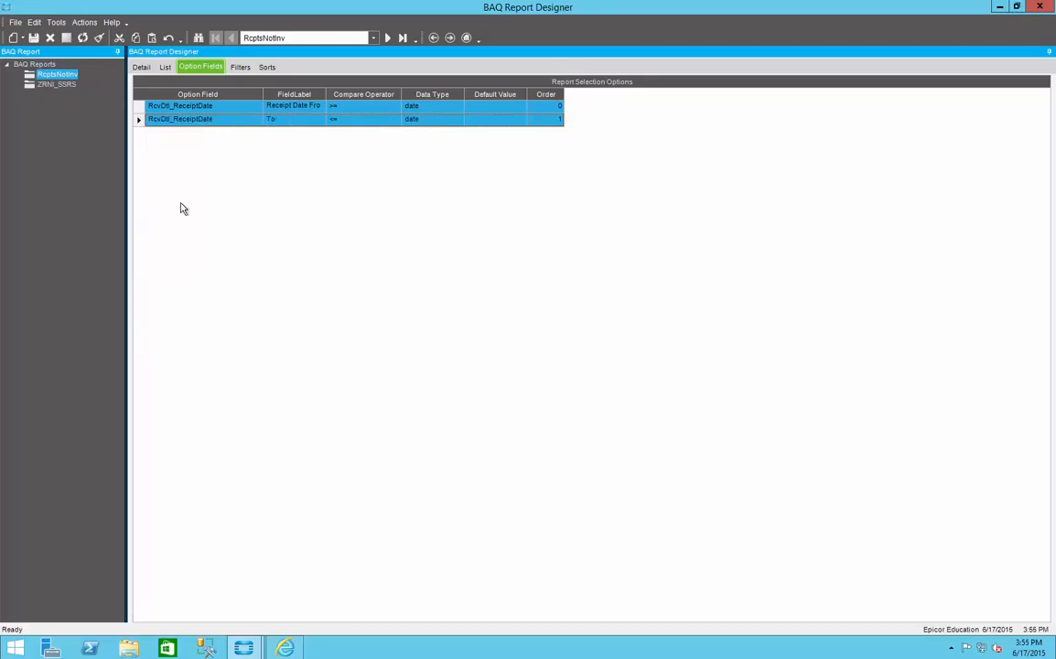
# Step: Paste the copied receipt date option field rows into the ZRNI_SSRS report as new rows
pyautogui.click(64, 86)
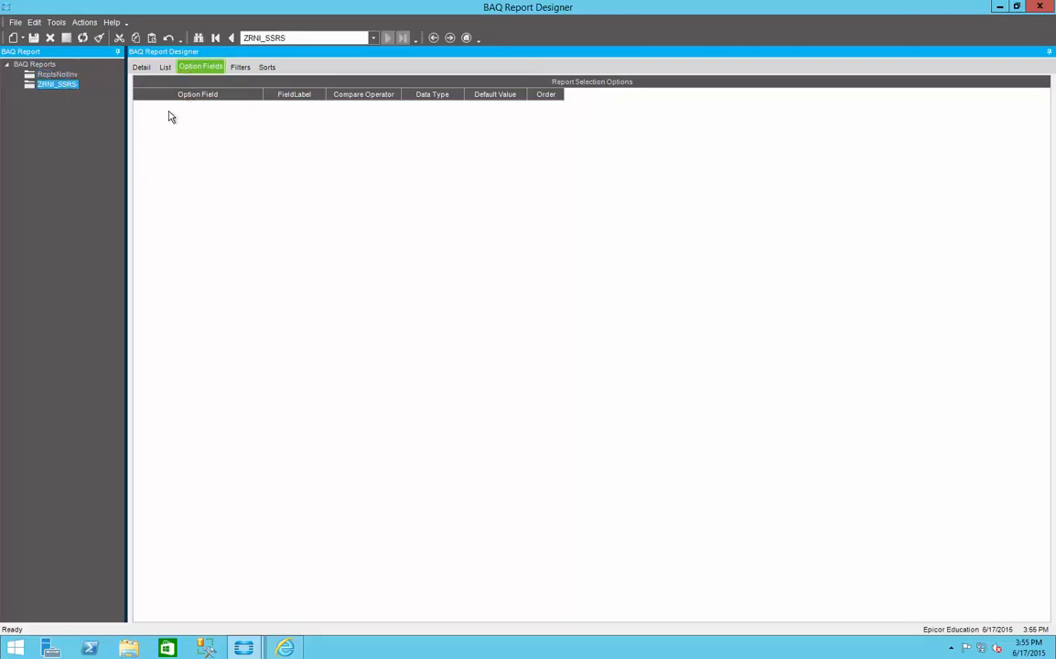
pyautogui.rightClick(144, 120)
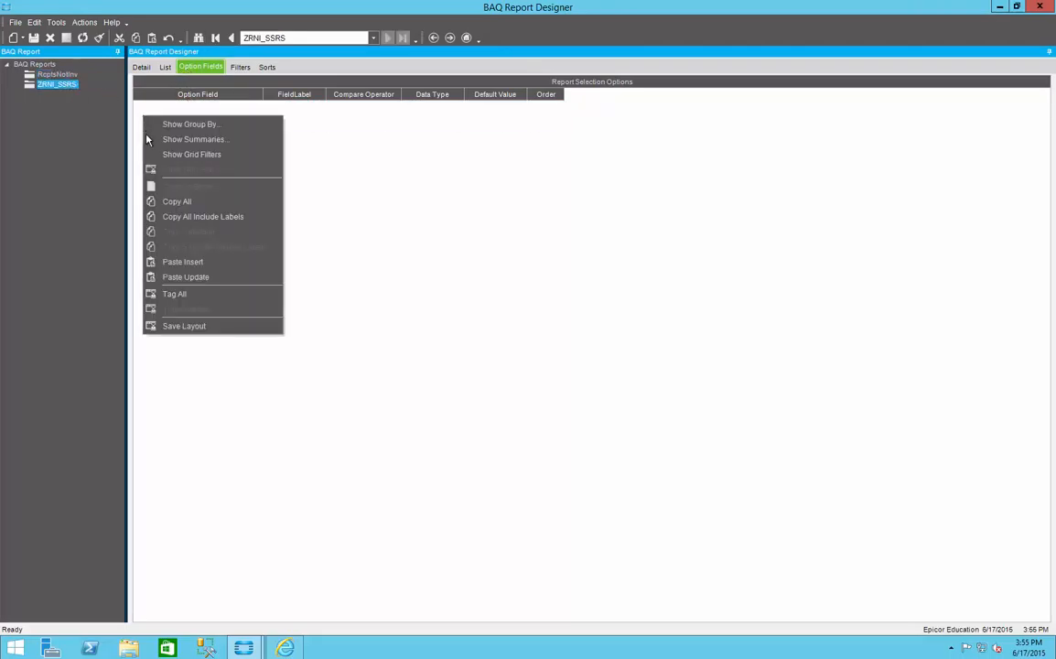
pyautogui.click(178, 259)
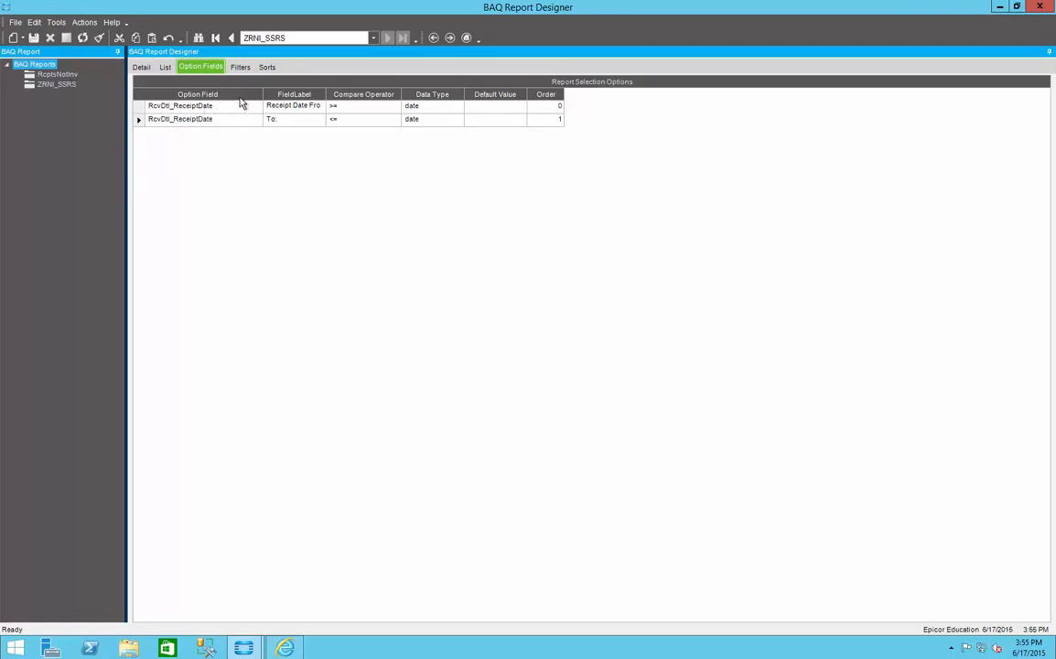
# Step: Copy the Job, Part, PO and Supplier ID filters of RcptsNotInv and insert them as filters in ZRNI_SSRS
pyautogui.click(57, 74)
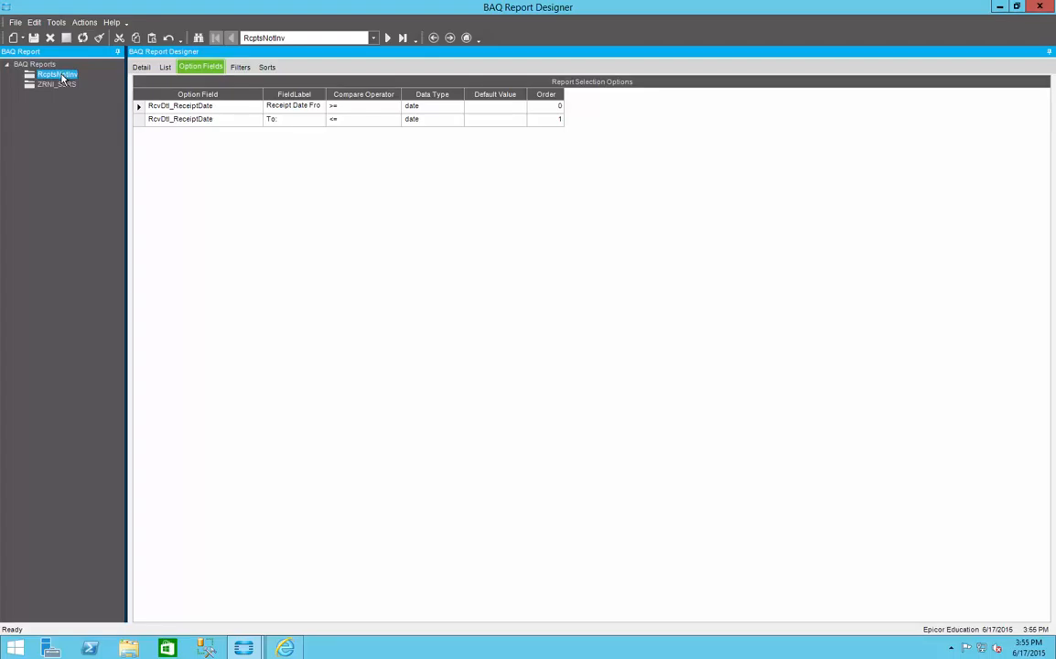
pyautogui.click(237, 67)
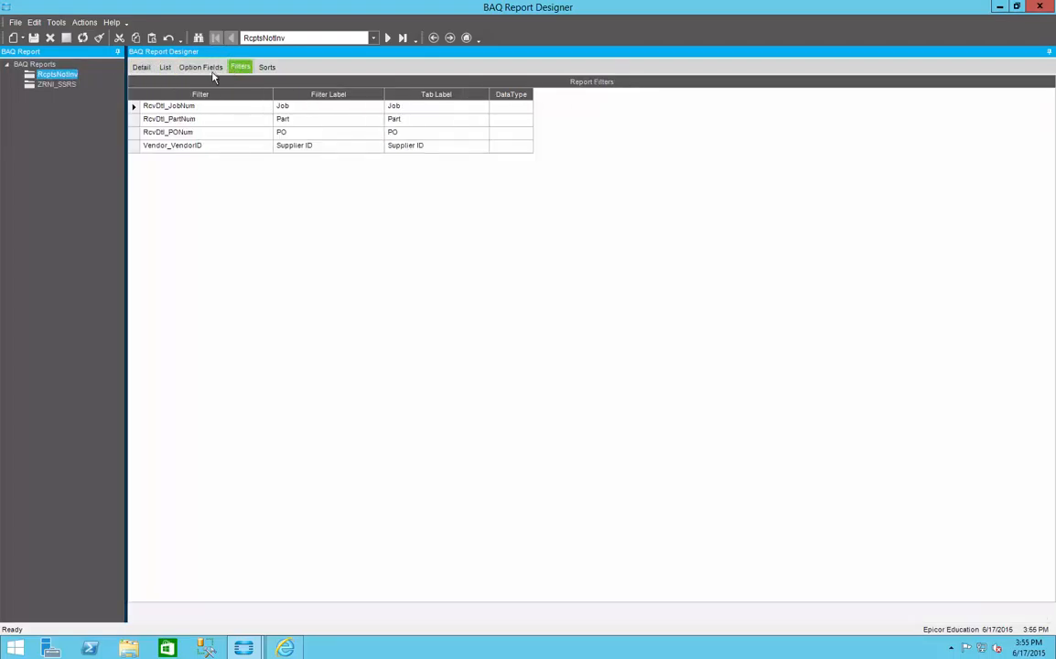
pyautogui.click(133, 106)
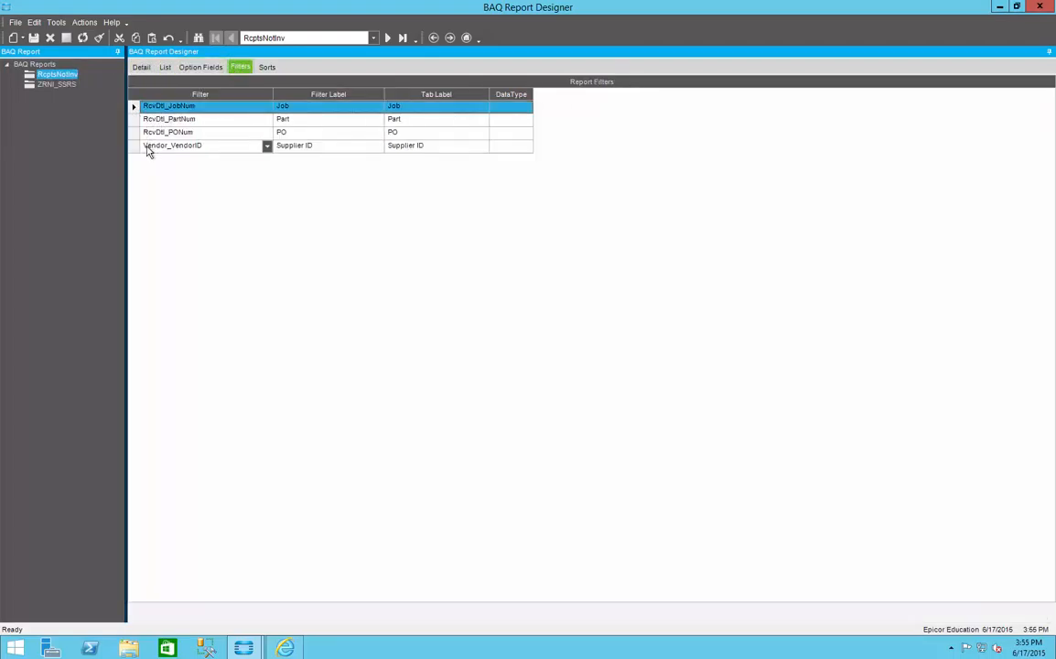
pyautogui.keyDown('shift'); pyautogui.click(135, 149); pyautogui.keyUp('shift')
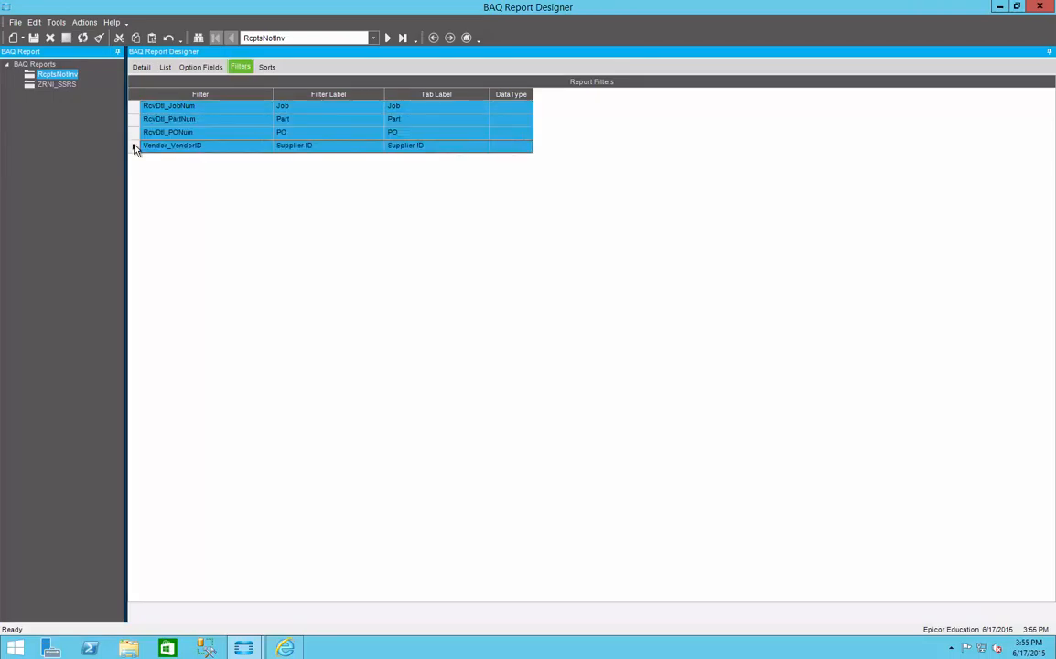
pyautogui.rightClick(135, 149)
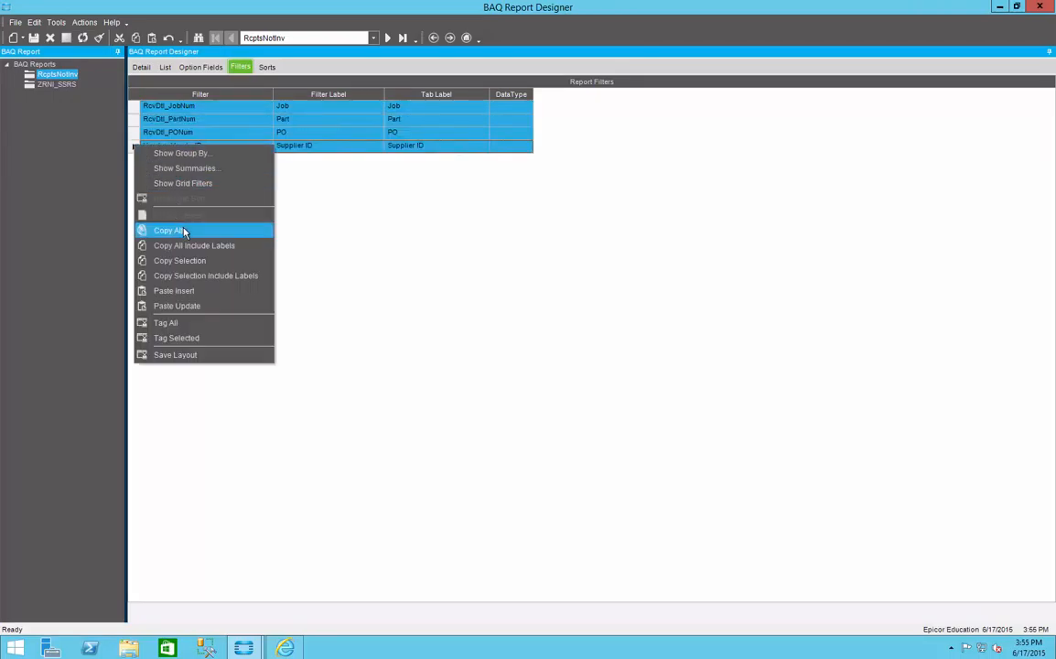
pyautogui.click(178, 230)
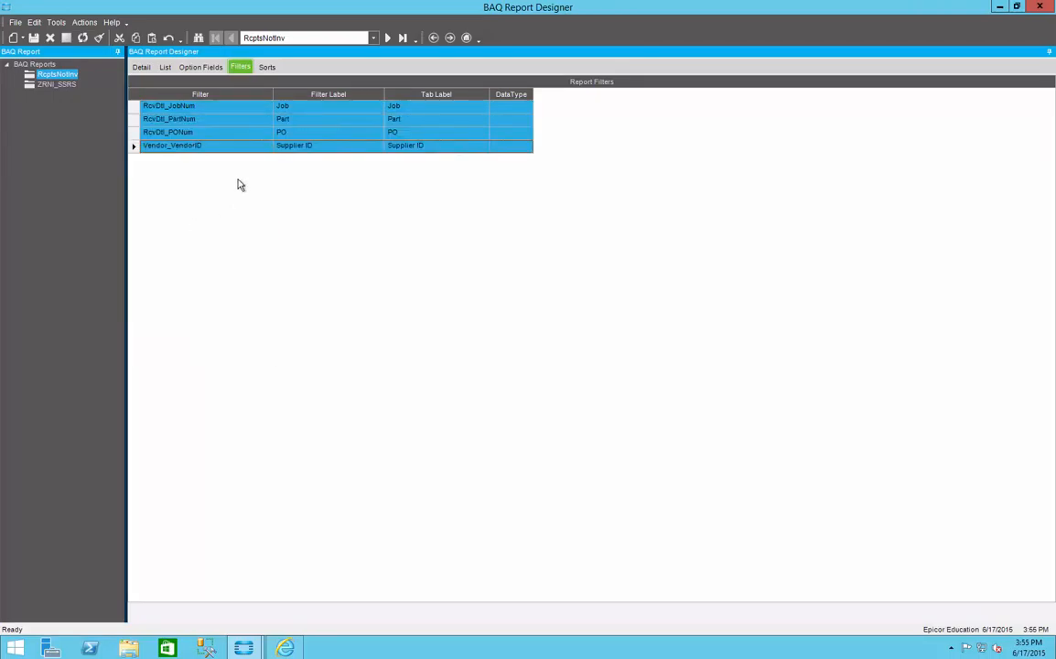
pyautogui.click(70, 84)
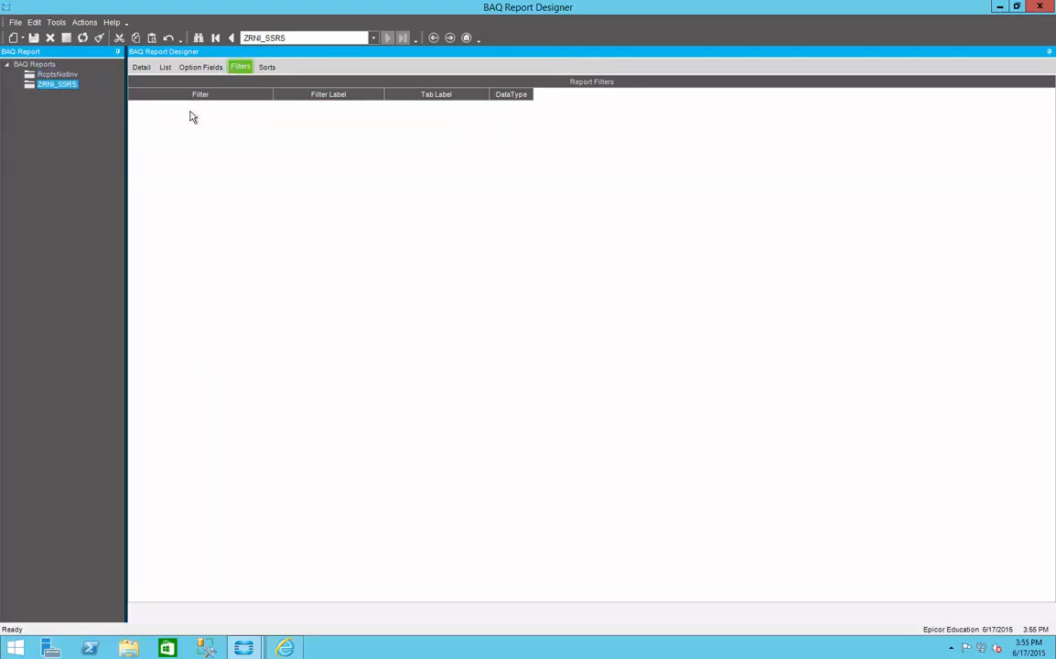
pyautogui.rightClick(157, 121)
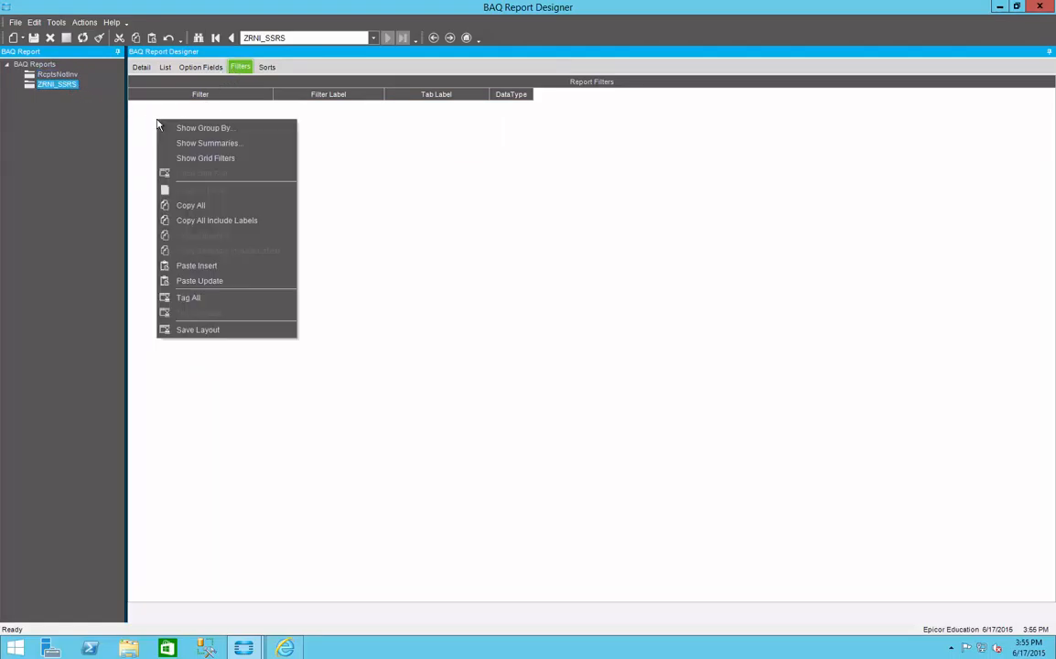
pyautogui.click(221, 266)
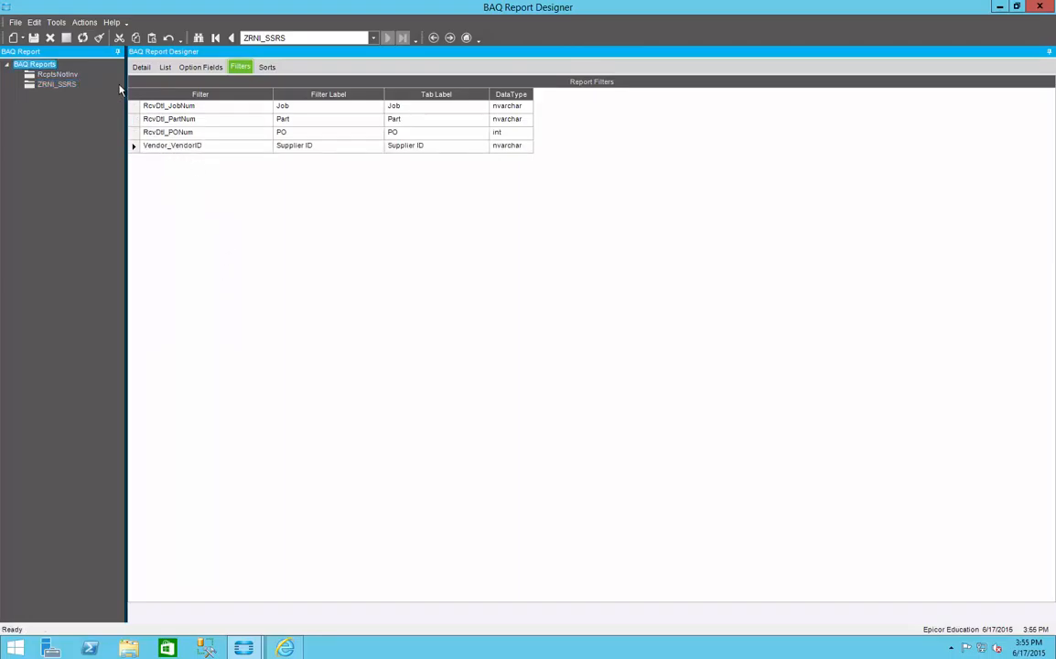
# Step: Copy the PO and Supplier sort options of RcptsNotInv and insert them as sort options in ZRNI_SSRS
pyautogui.click(58, 74)
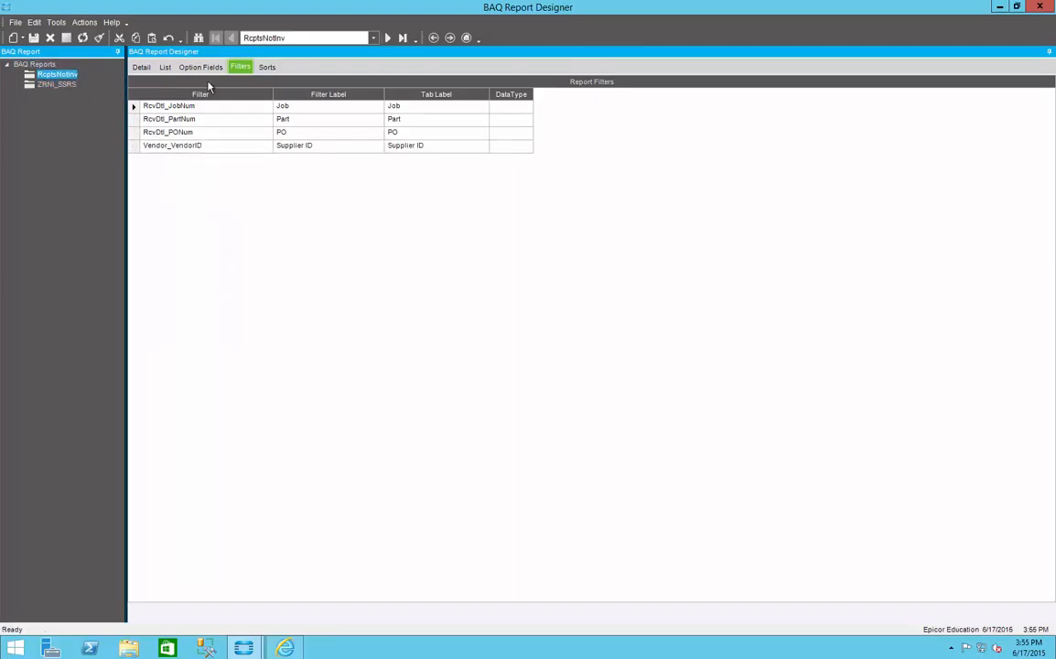
pyautogui.click(265, 68)
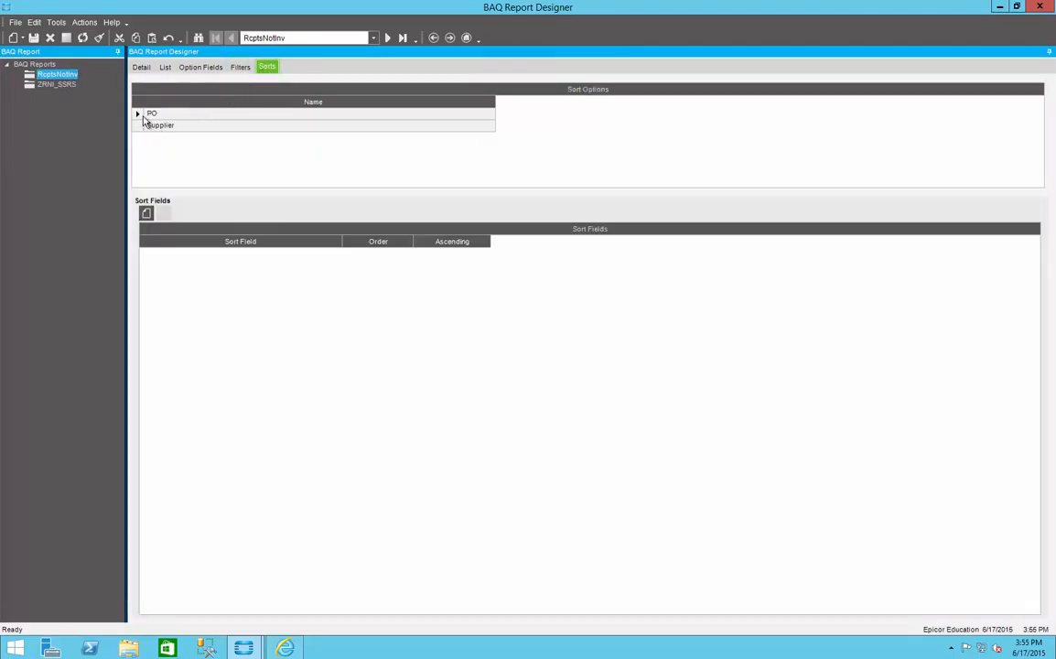
pyautogui.moveTo(139, 117); pyautogui.dragTo(140, 130)
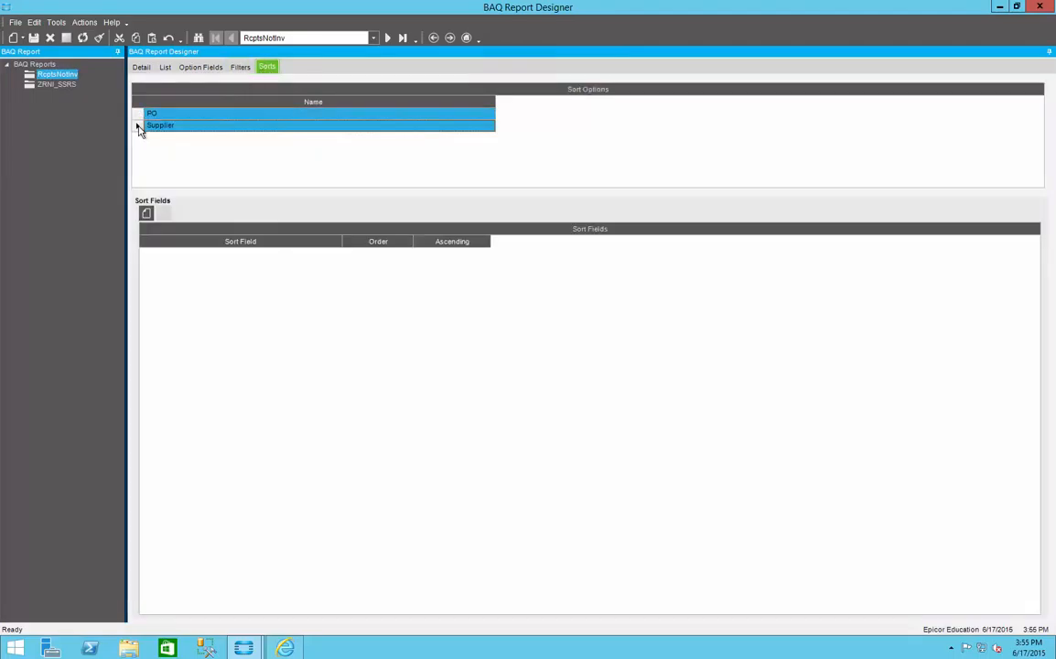
pyautogui.rightClick(140, 130)
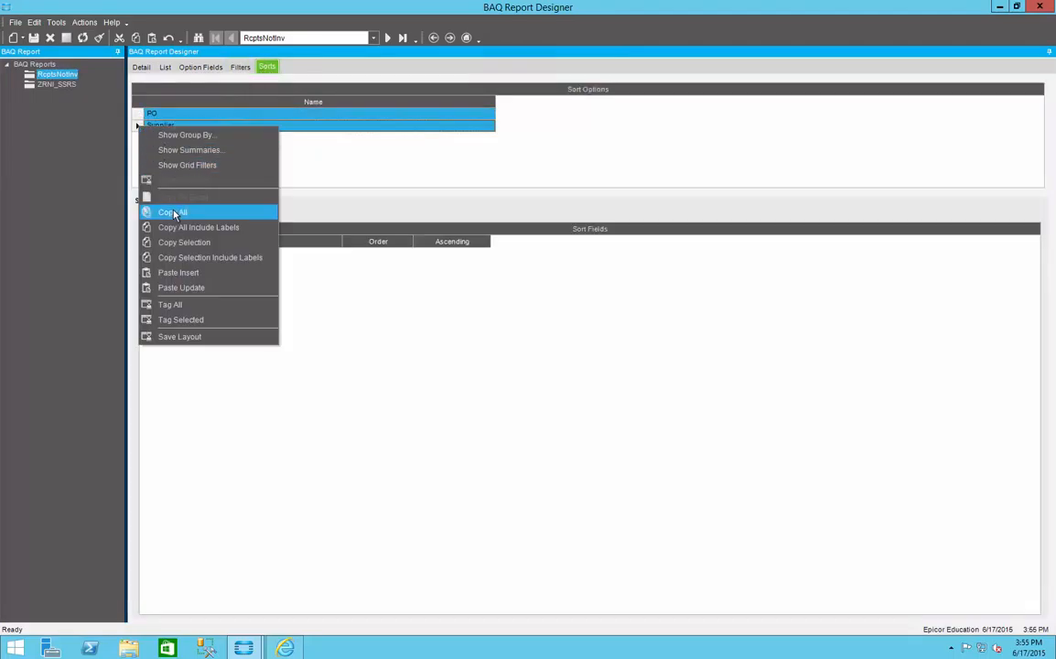
pyautogui.click(173, 212)
pyautogui.click(57, 84)
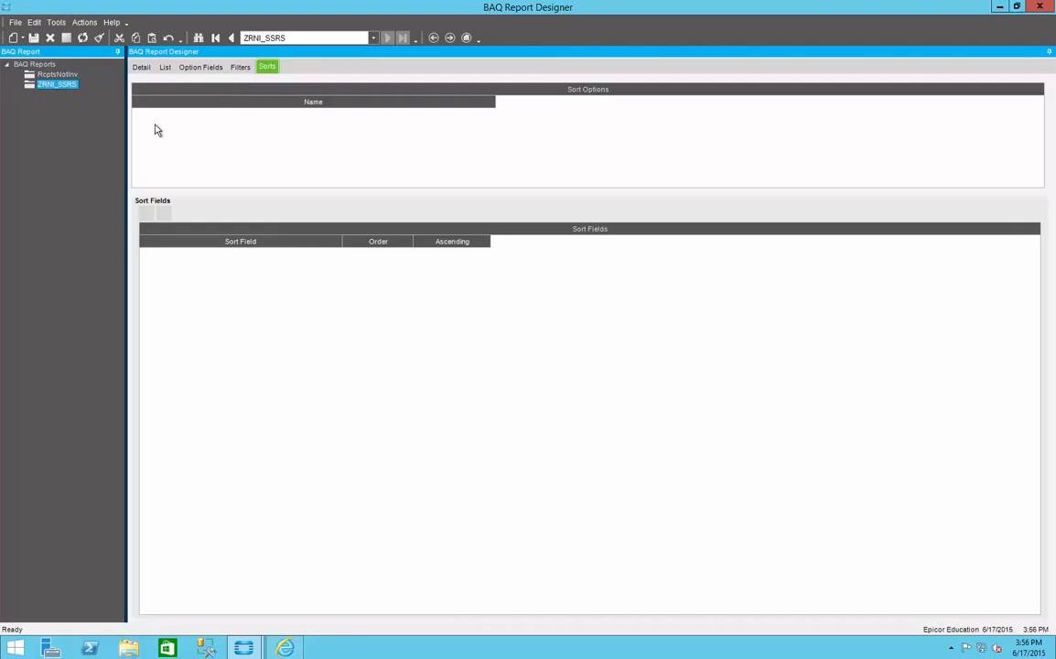
pyautogui.rightClick(149, 122)
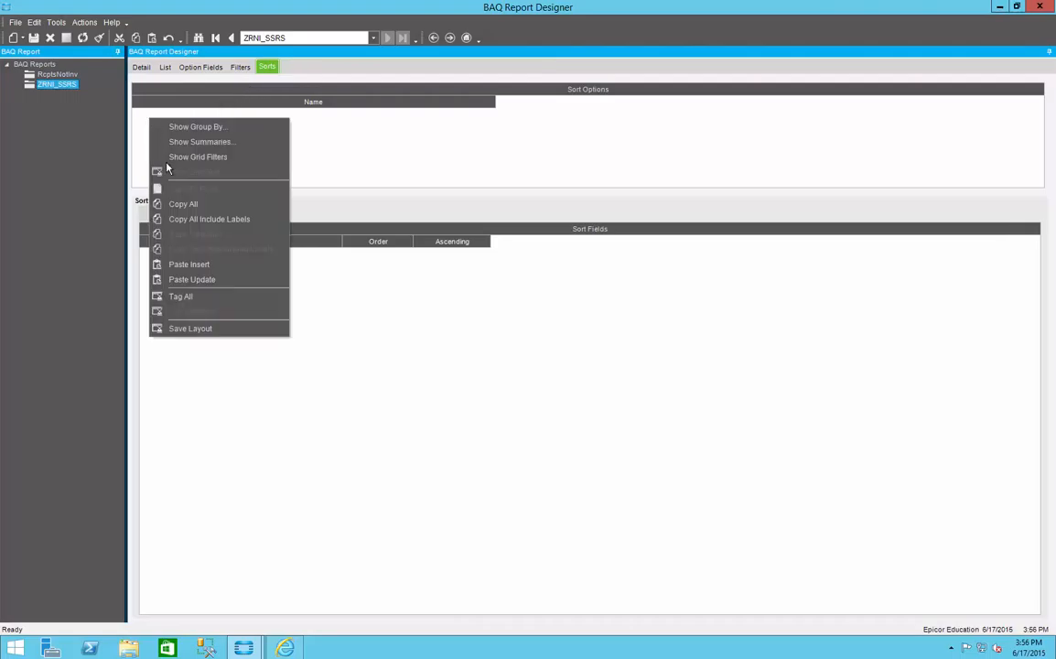
pyautogui.click(217, 270)
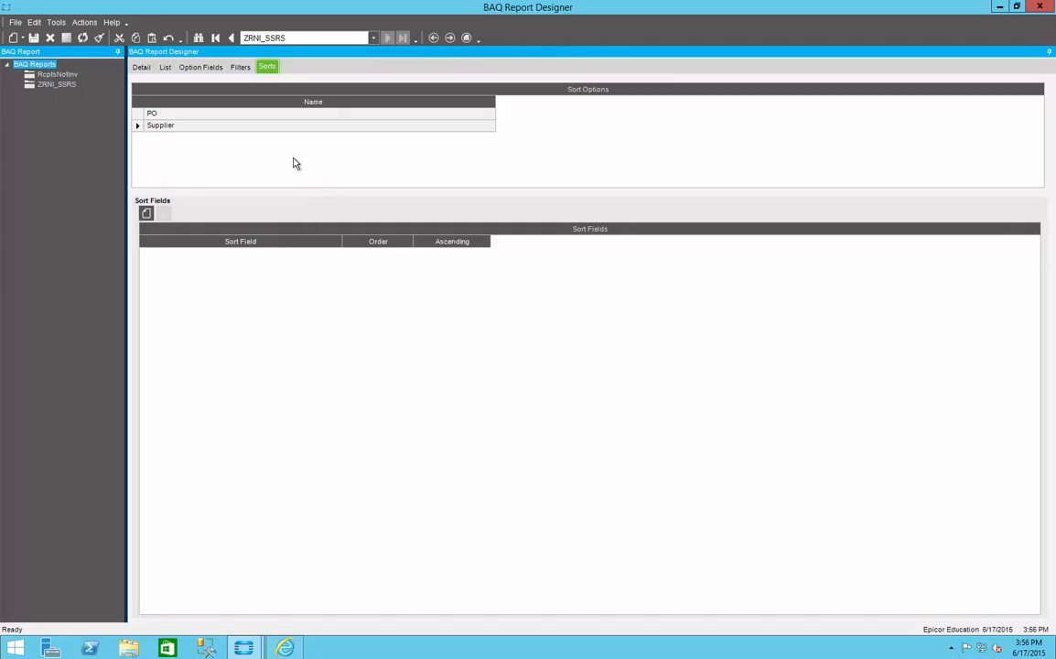
# Step: Compare RcptsNotInv with ZRNI_SSRS, reviewing their detail settings and the new report's option fields
pyautogui.click(56, 74)
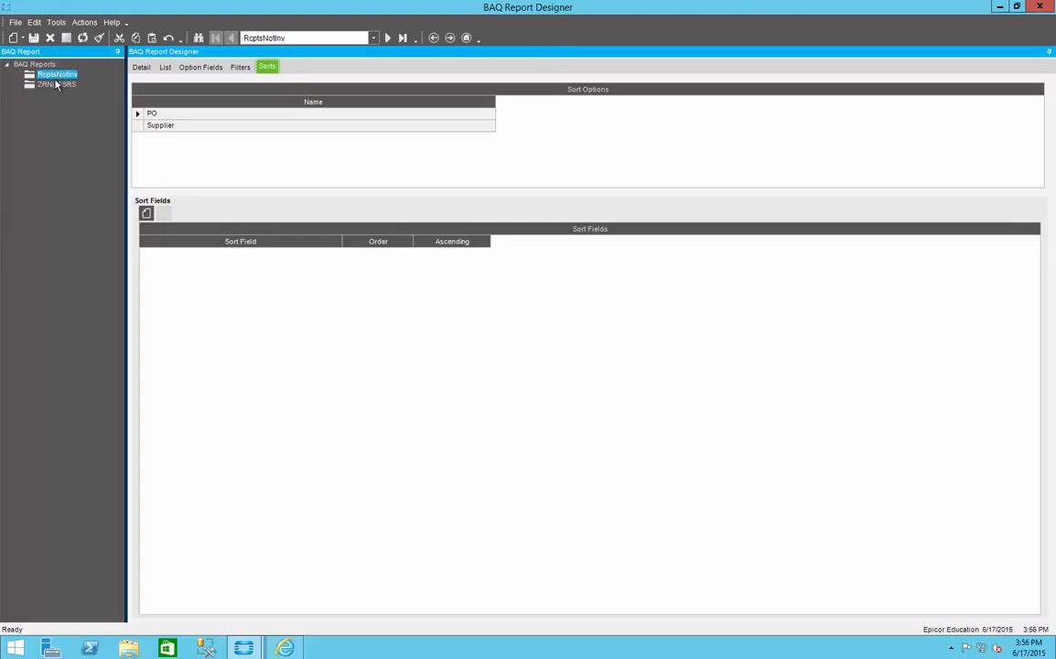
pyautogui.click(140, 68)
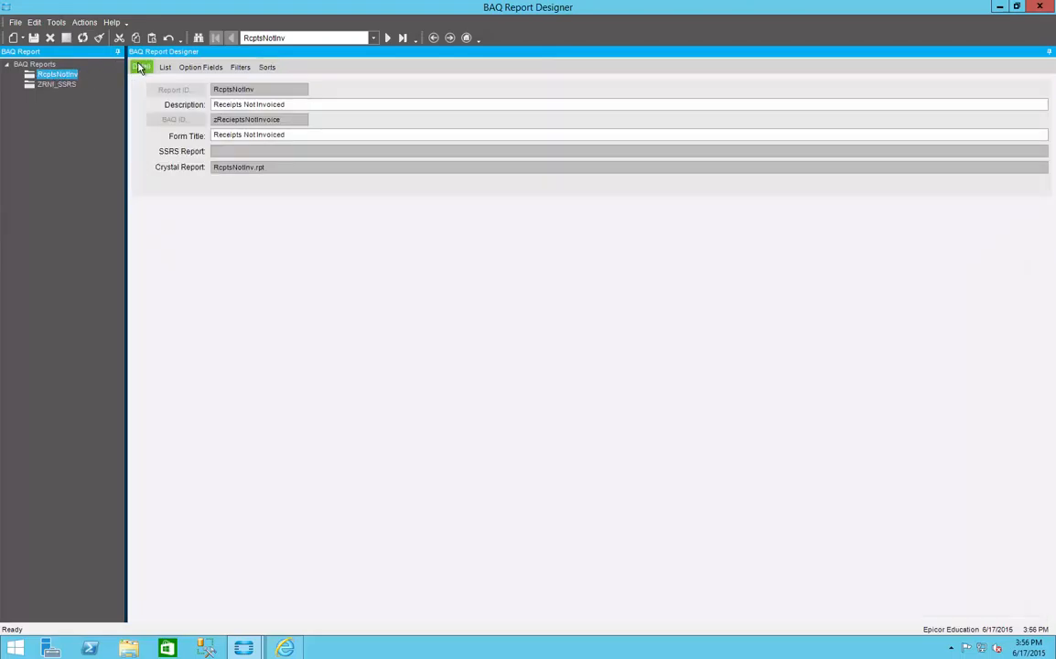
pyautogui.click(67, 86)
pyautogui.click(195, 71)
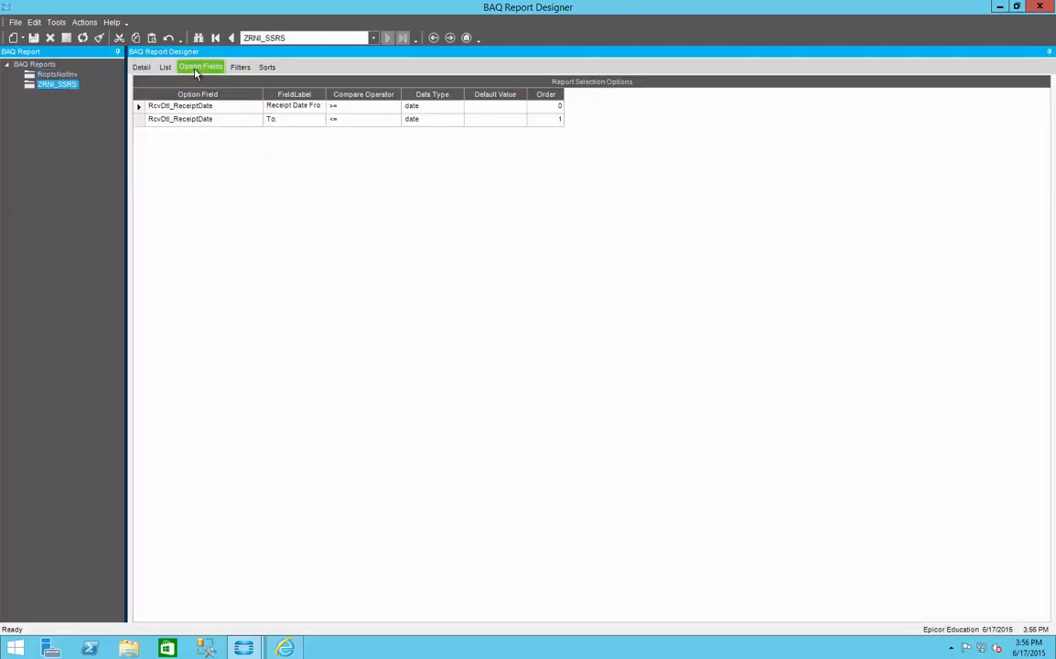
pyautogui.click(69, 76)
pyautogui.click(67, 84)
pyautogui.click(66, 39)
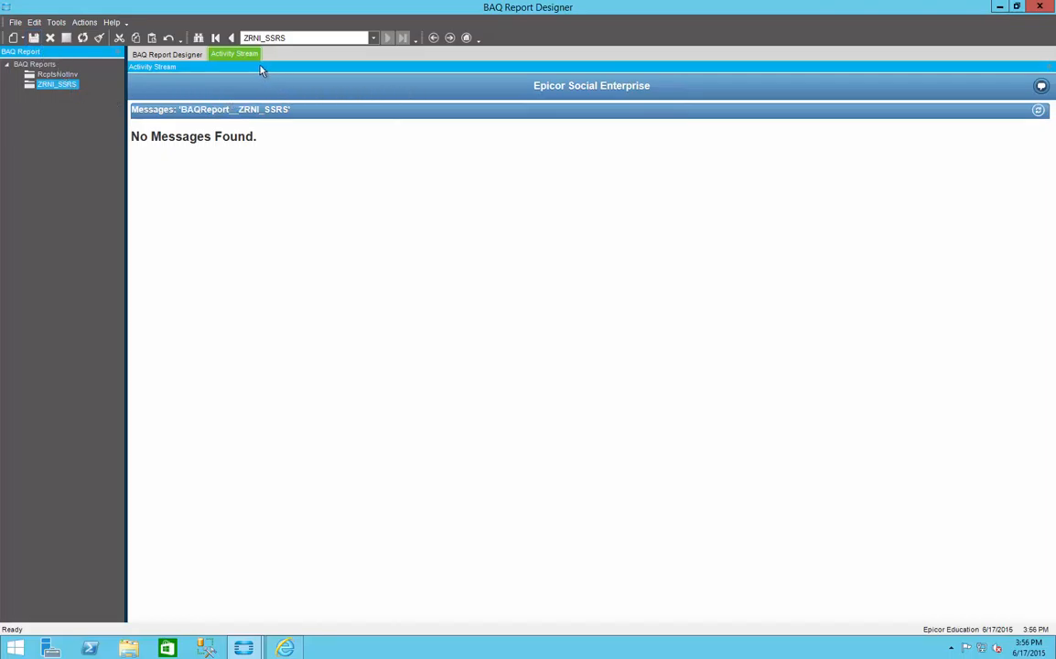
pyautogui.click(176, 55)
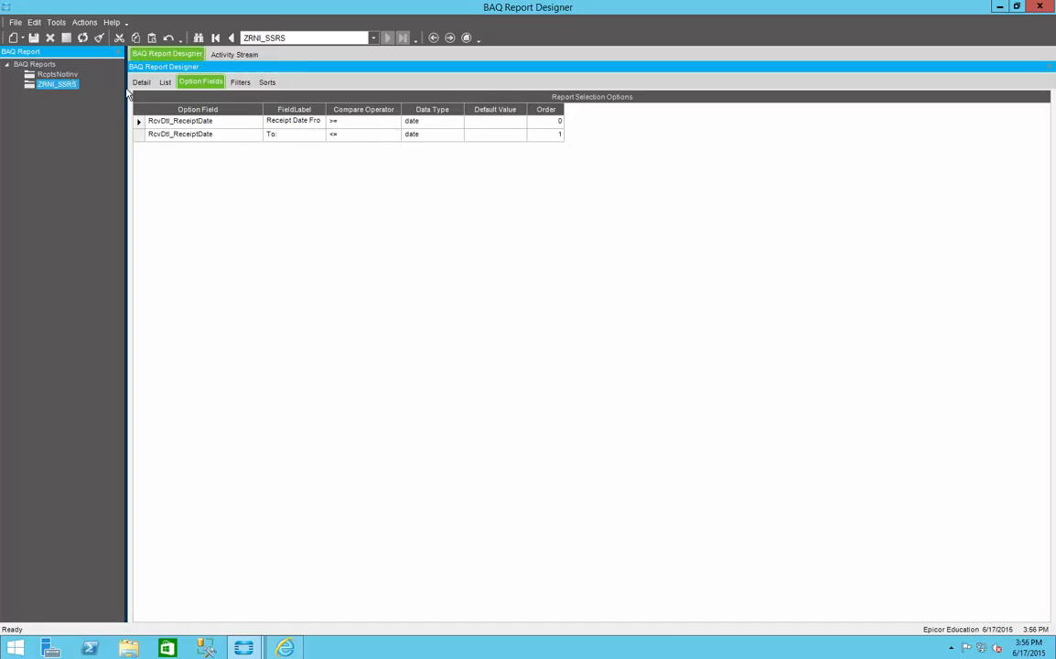
pyautogui.click(139, 82)
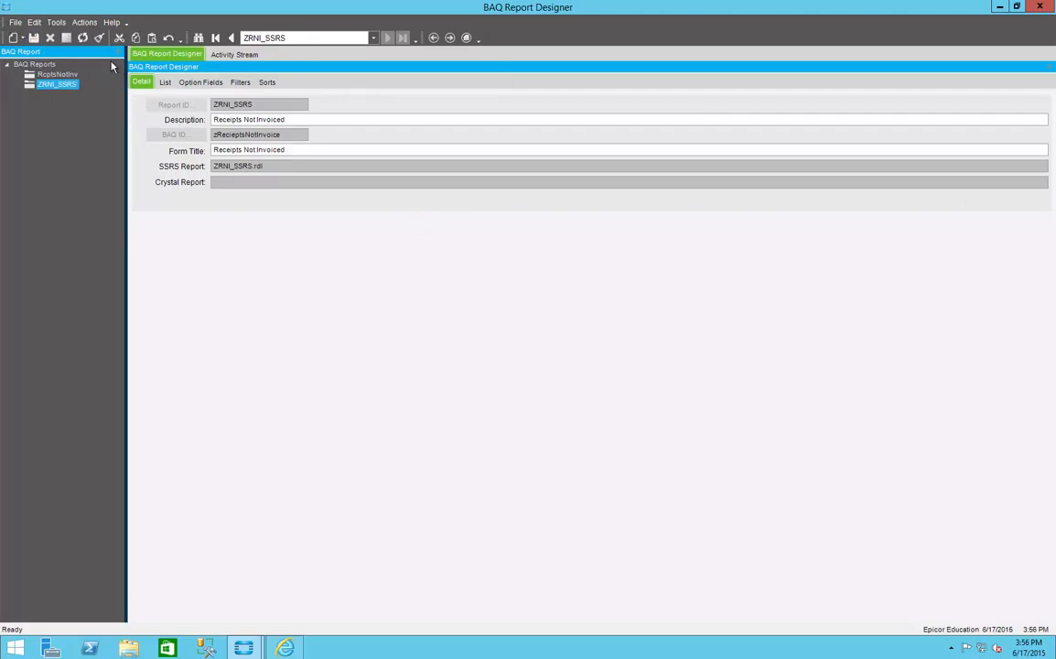
# Step: Open the test report form for ZRNI_SSRS and check its available sort choices
pyautogui.click(86, 23)
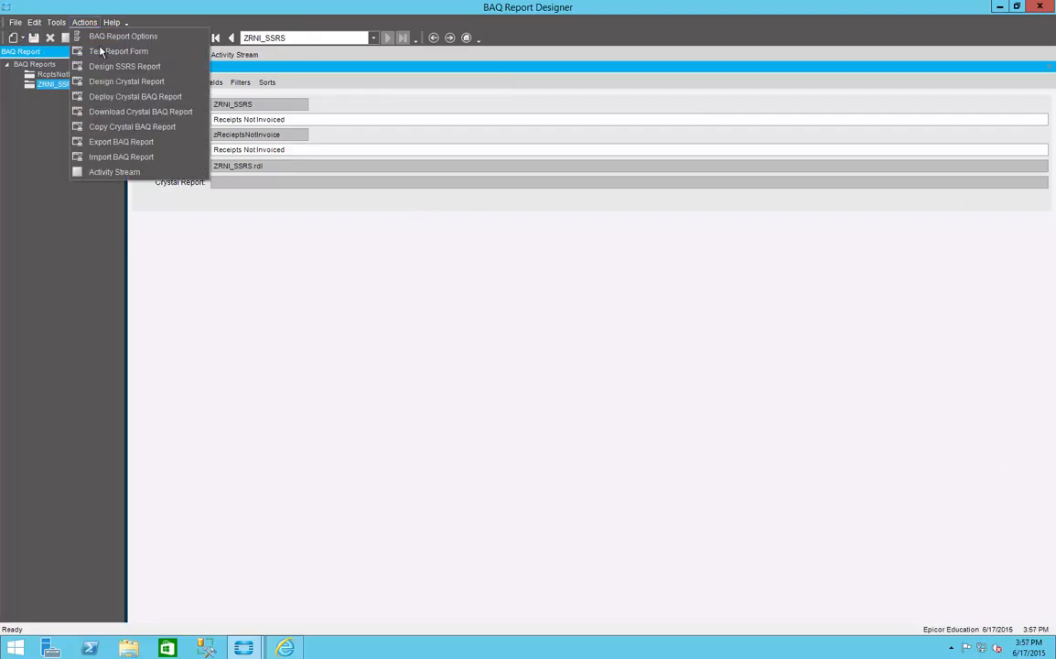
pyautogui.click(108, 52)
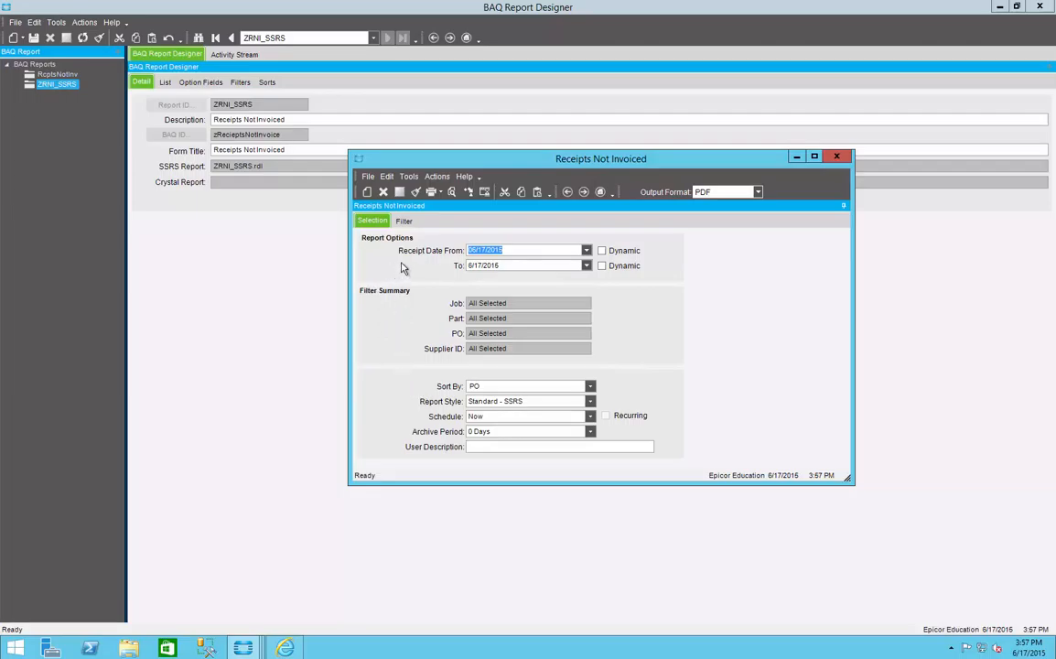
pyautogui.click(590, 388)
pyautogui.click(590, 390)
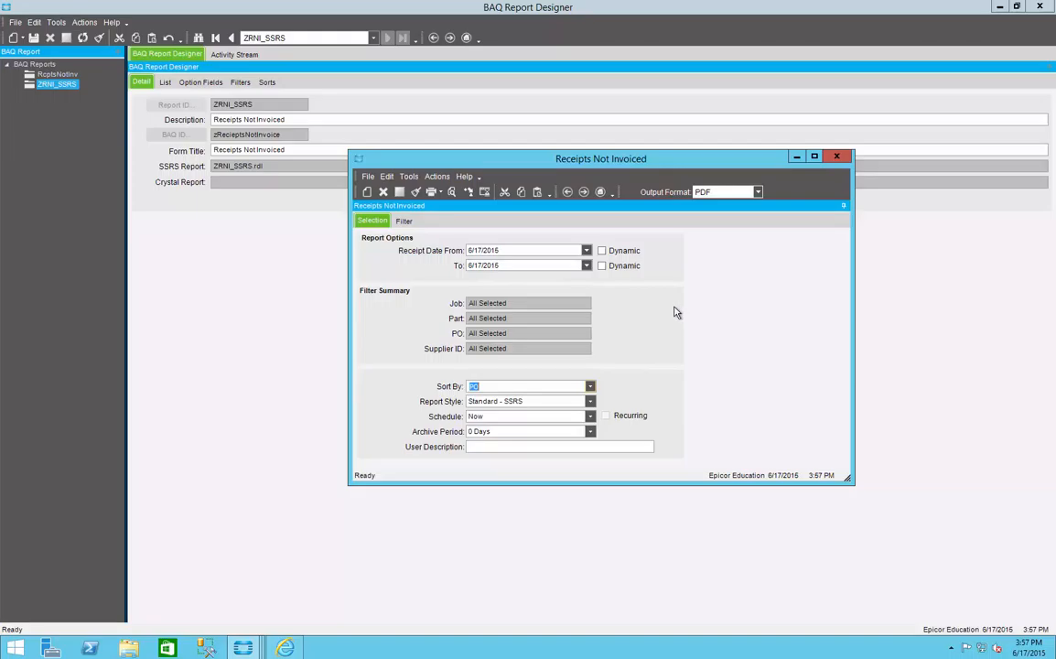
# Step: Set the Receipt Date From option of the test form to 01/01/2015
pyautogui.click(586, 250)
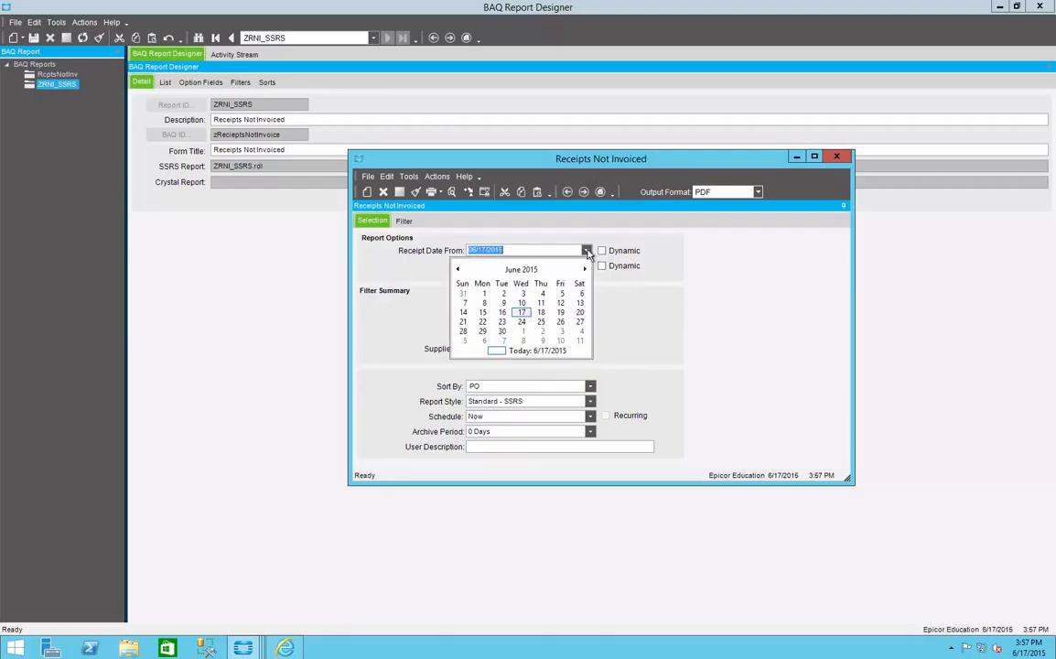
pyautogui.click(464, 270)
pyautogui.click(464, 270)
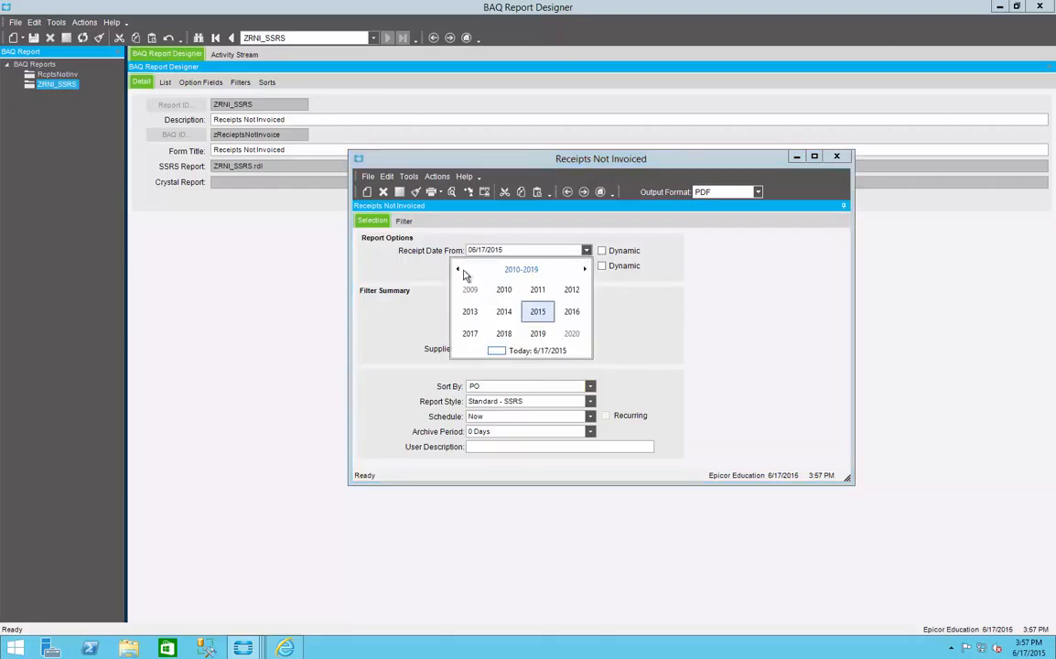
pyautogui.click(538, 309)
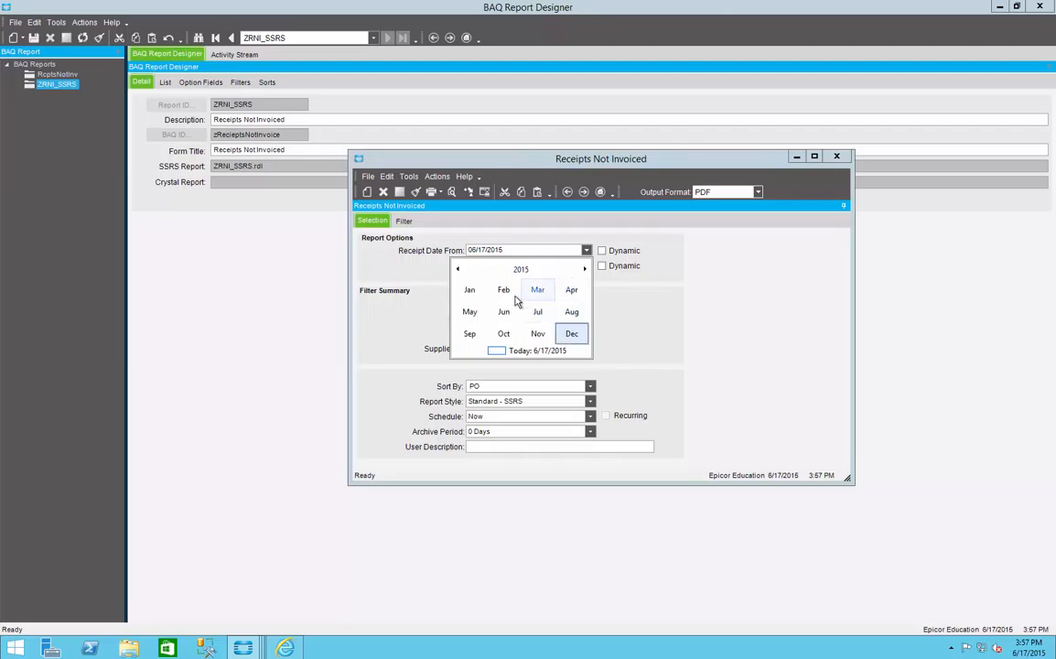
pyautogui.click(469, 290)
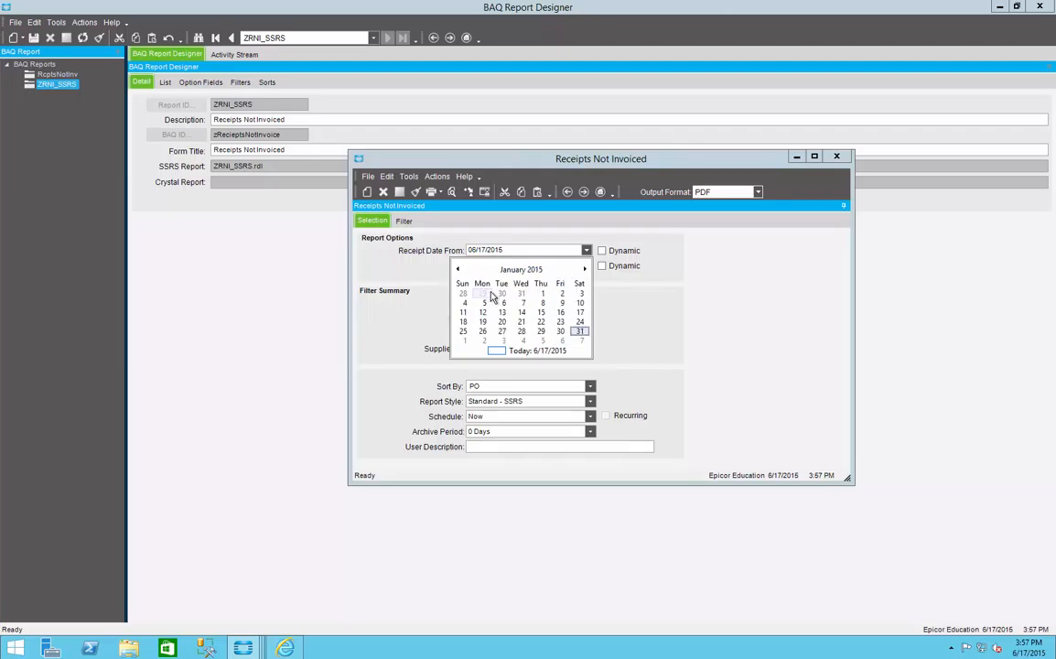
pyautogui.click(543, 294)
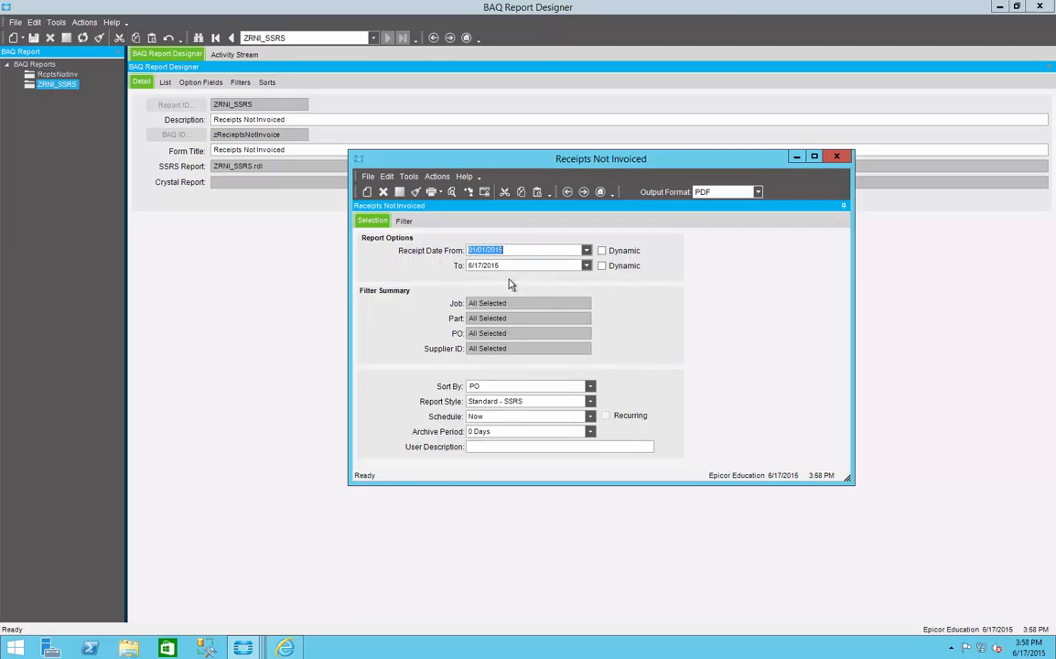
# Step: Limit the test form's PO filter to the purchase orders with 2015 order dates, and return to the selection options
pyautogui.click(403, 221)
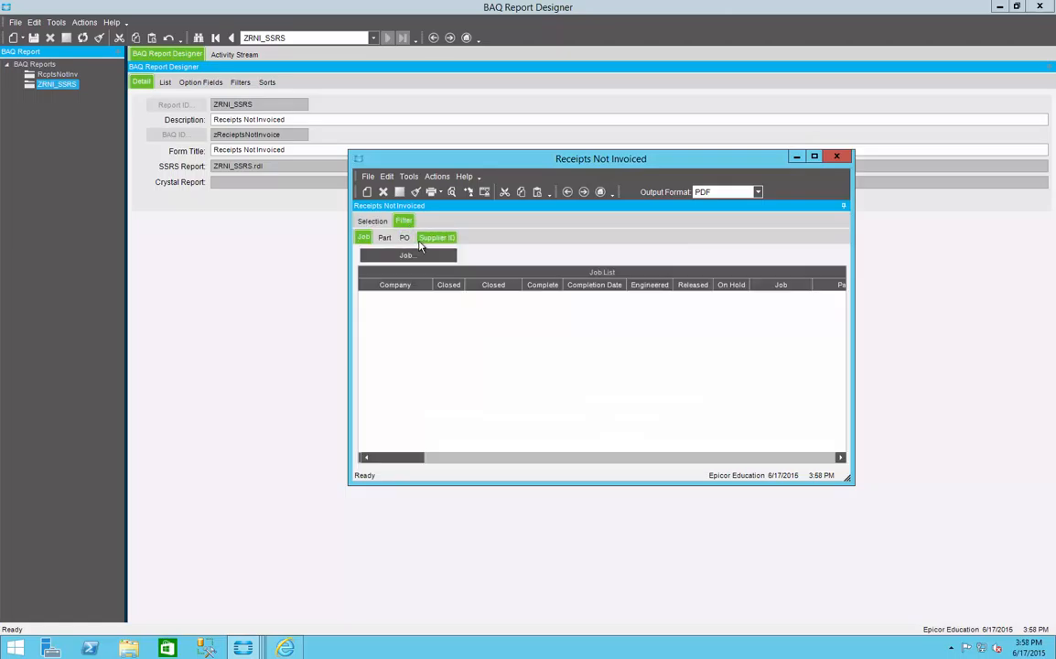
pyautogui.click(404, 237)
pyautogui.click(407, 254)
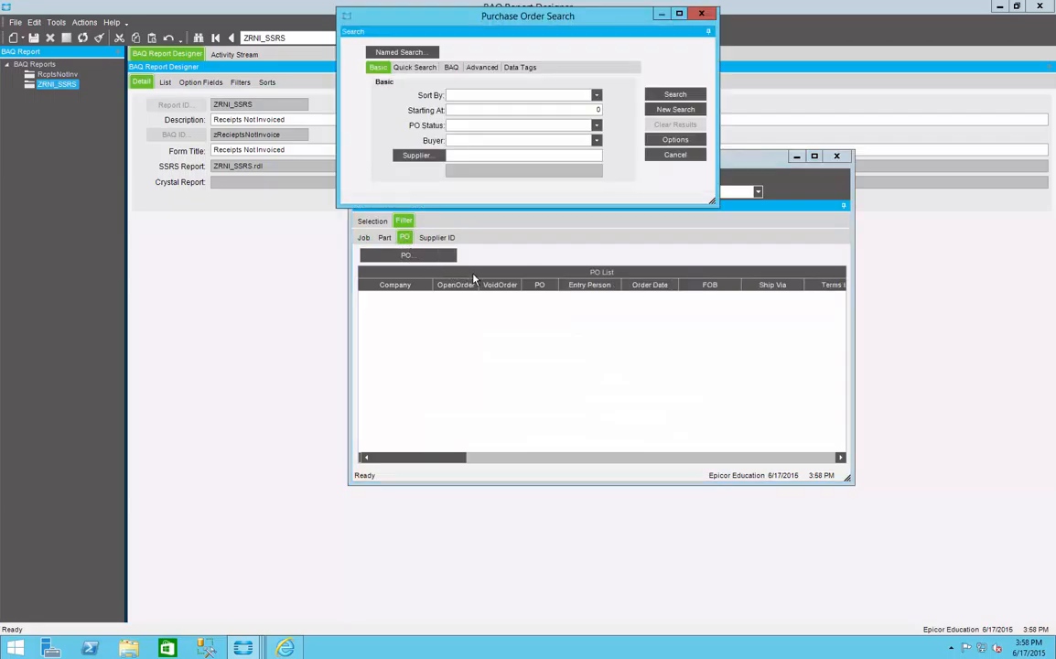
pyautogui.click(653, 97)
pyautogui.keyDown('shift'); pyautogui.click(405, 419); pyautogui.keyUp('shift')
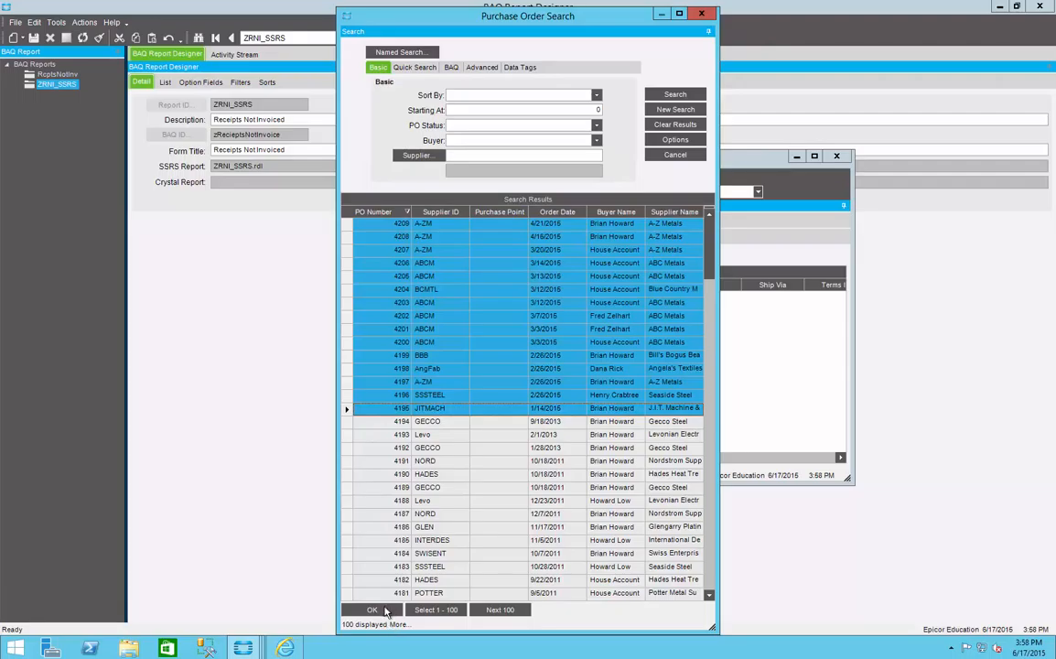
pyautogui.click(372, 609)
pyautogui.click(372, 222)
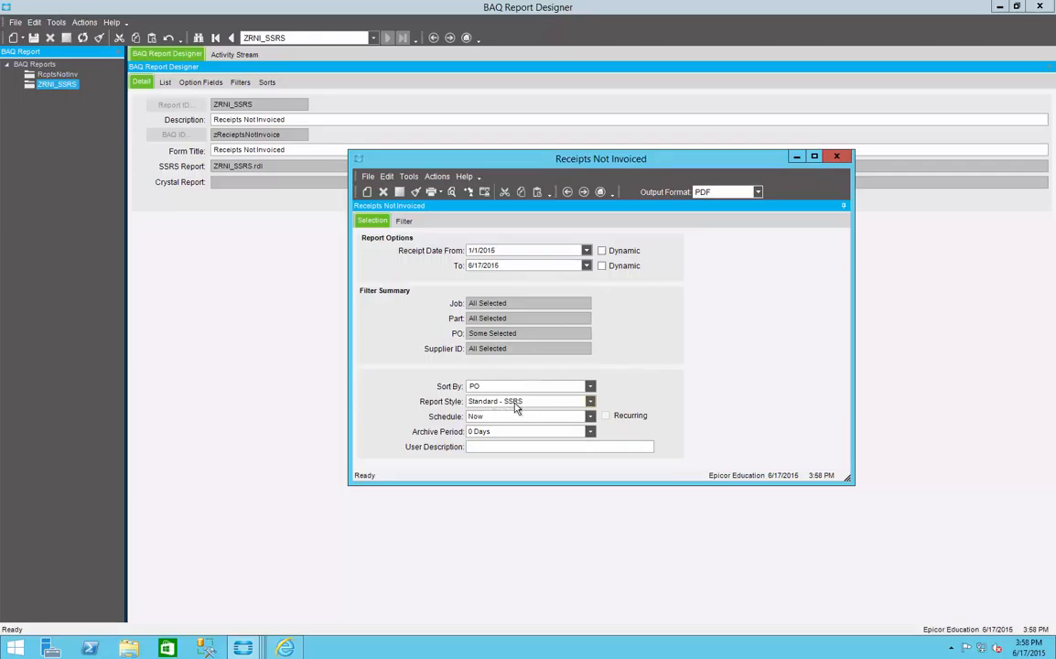
# Step: Keep Standard - SSRS as the report style and generate a PDF print preview of the Receipts Not Invoiced report
pyautogui.click(590, 401)
pyautogui.click(590, 413)
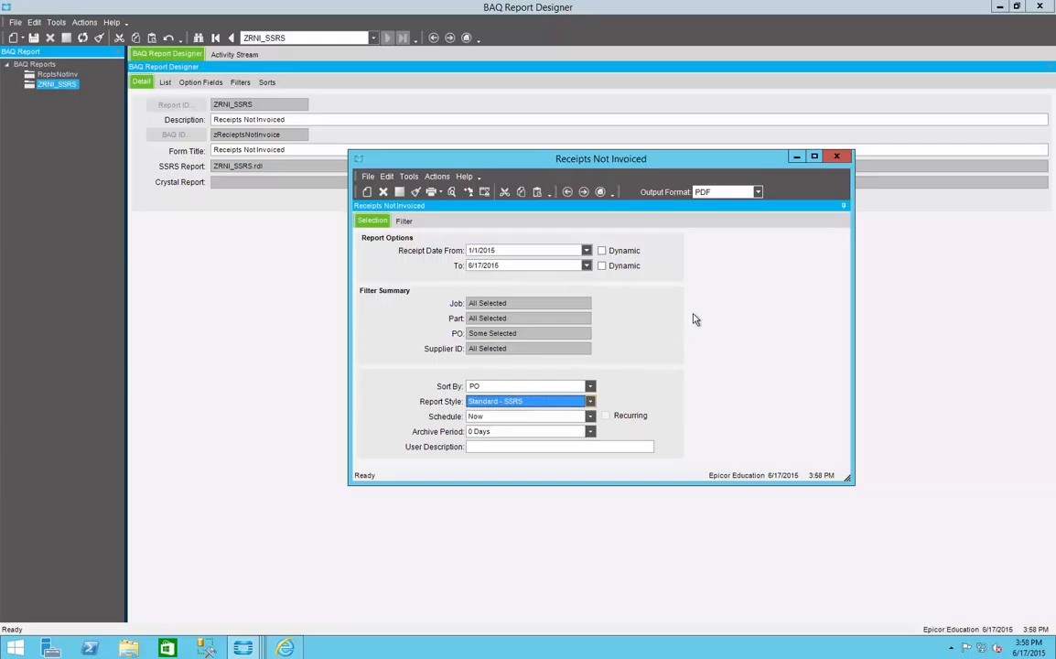
pyautogui.click(451, 192)
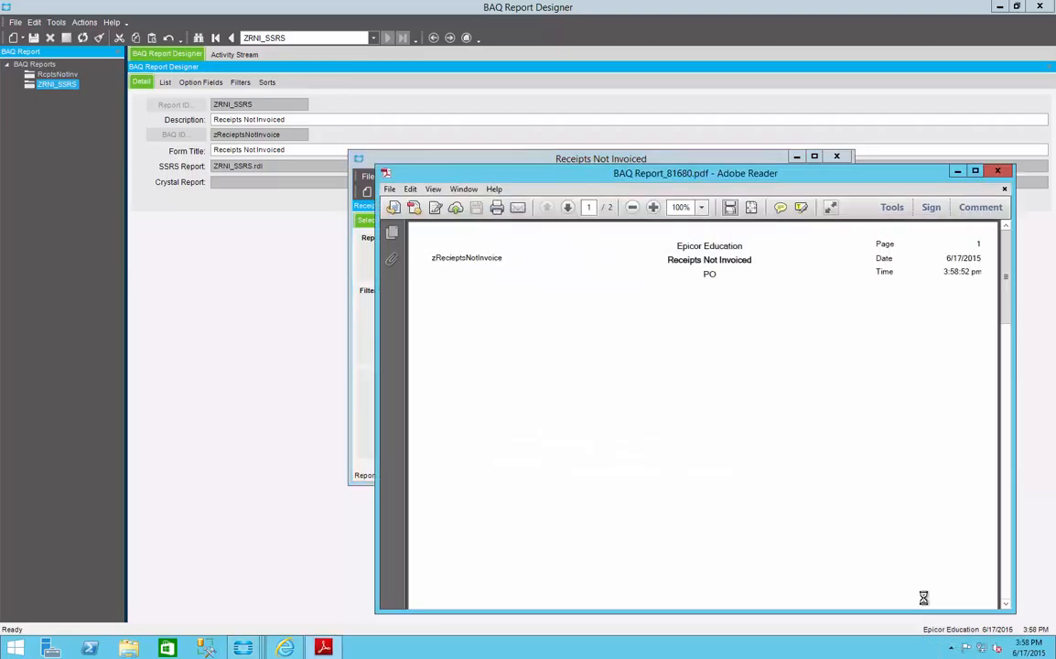
# Step: Open the System Monitor and, in its Reports list, move the FileName column after Fax Subject and widen it
pyautogui.click(950, 648)
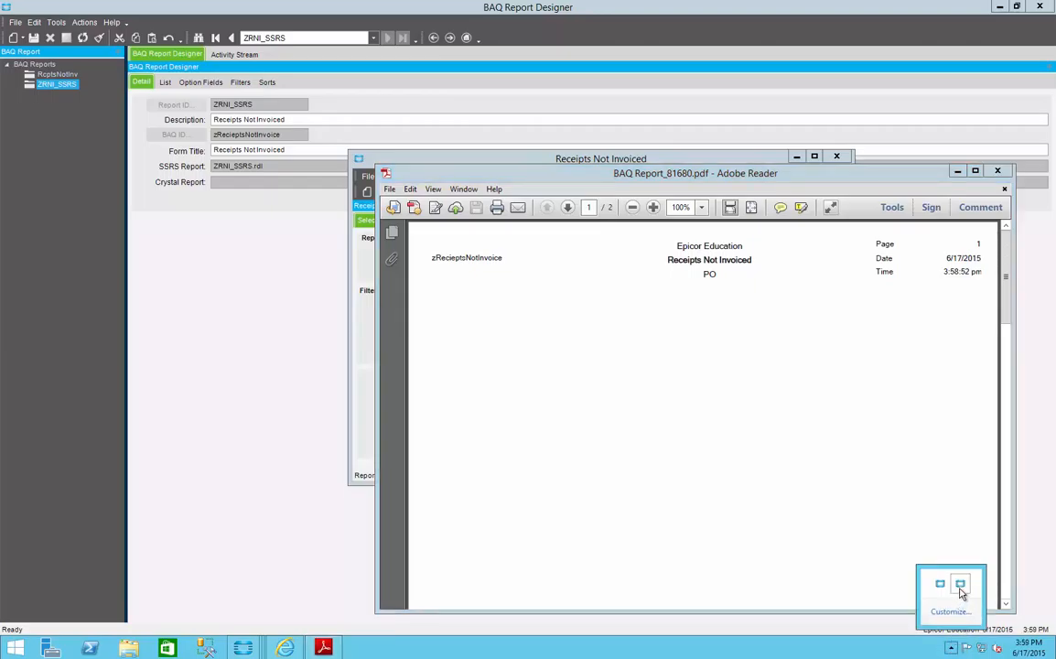
pyautogui.rightClick(959, 590)
pyautogui.click(934, 596)
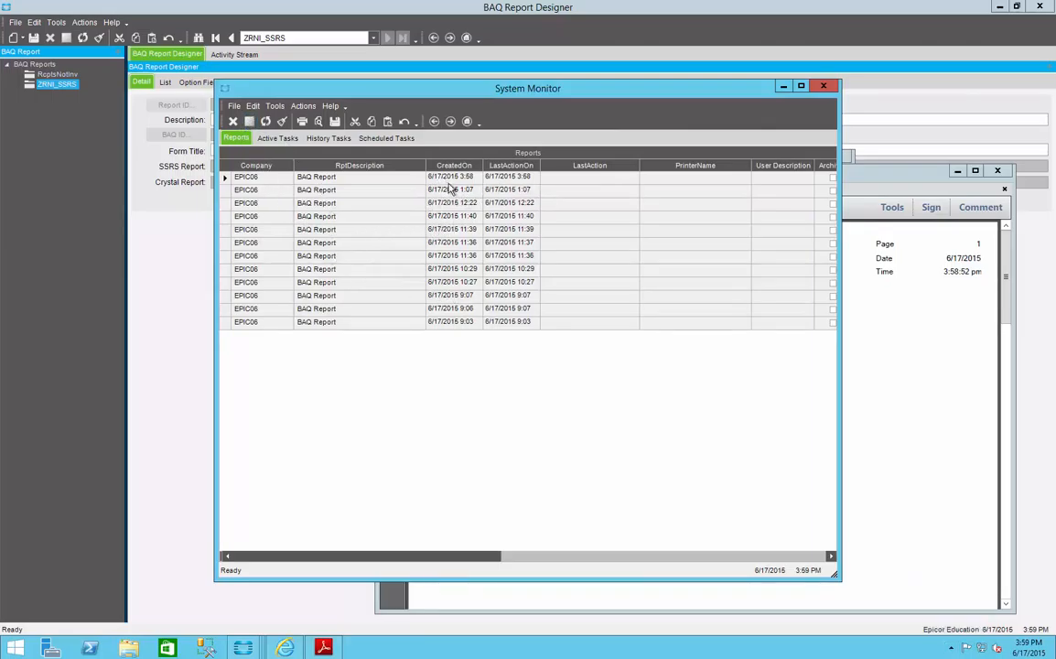
pyautogui.click(224, 178)
pyautogui.moveTo(442, 555); pyautogui.dragTo(834, 539)
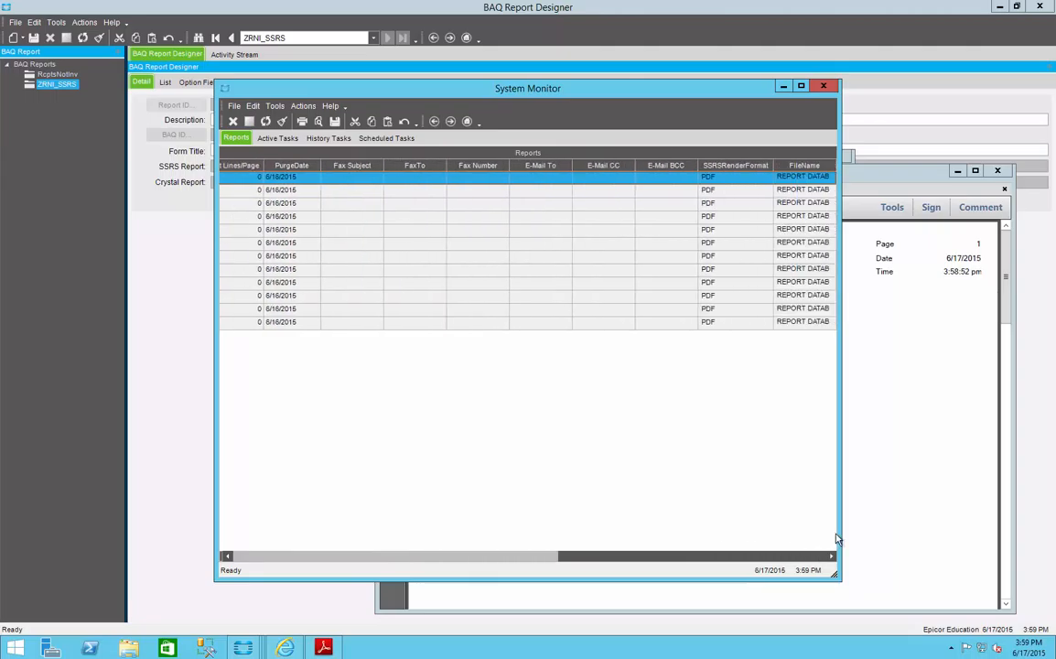
pyautogui.moveTo(794, 168); pyautogui.dragTo(403, 171)
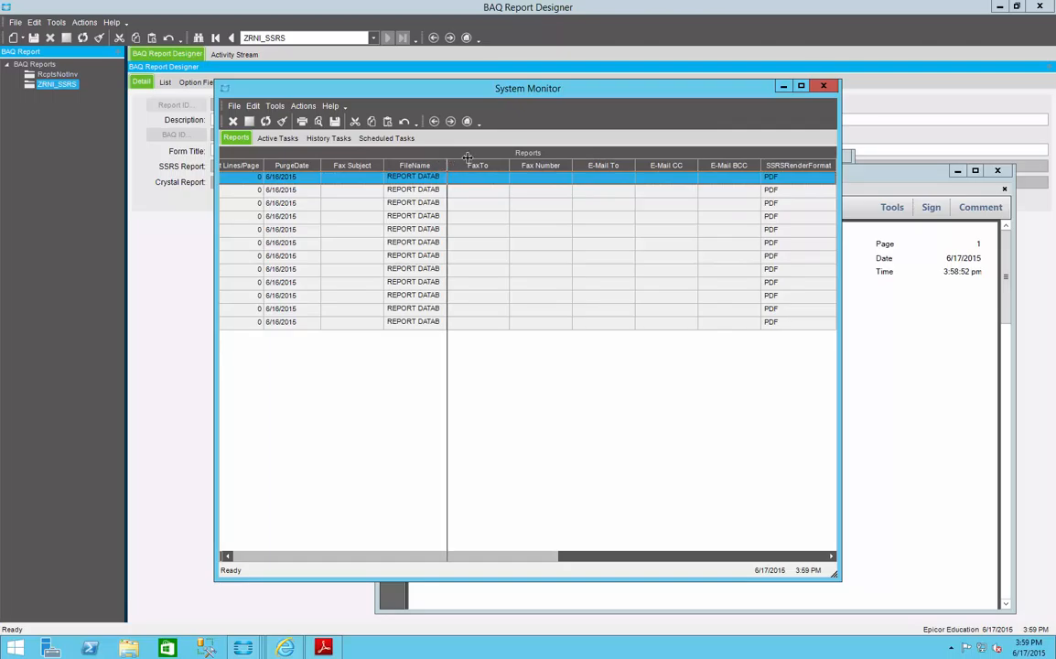
pyautogui.moveTo(466, 157); pyautogui.dragTo(600, 169)
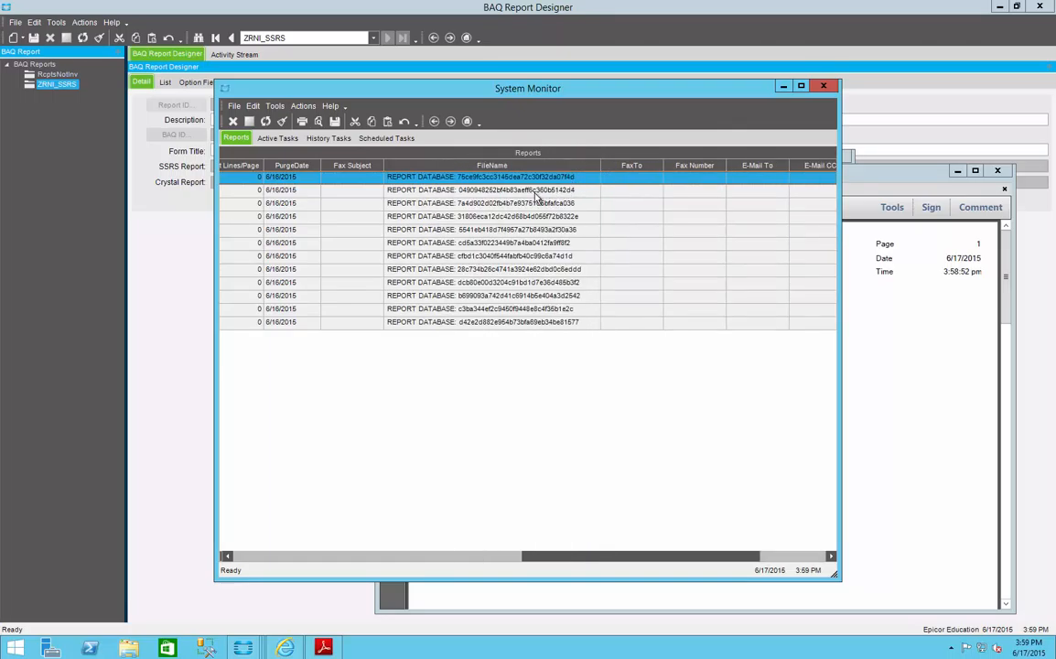
# Step: Copy only the report database GUID from the FileName of the newest BAQ Report entry
pyautogui.click(457, 179)
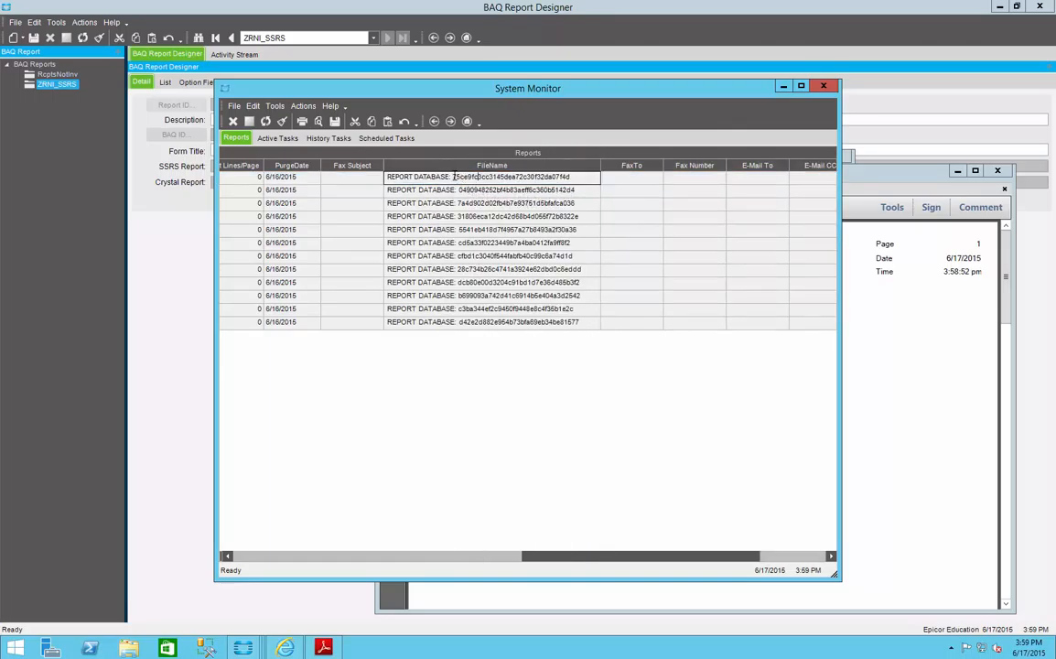
pyautogui.moveTo(453, 177); pyautogui.dragTo(575, 170)
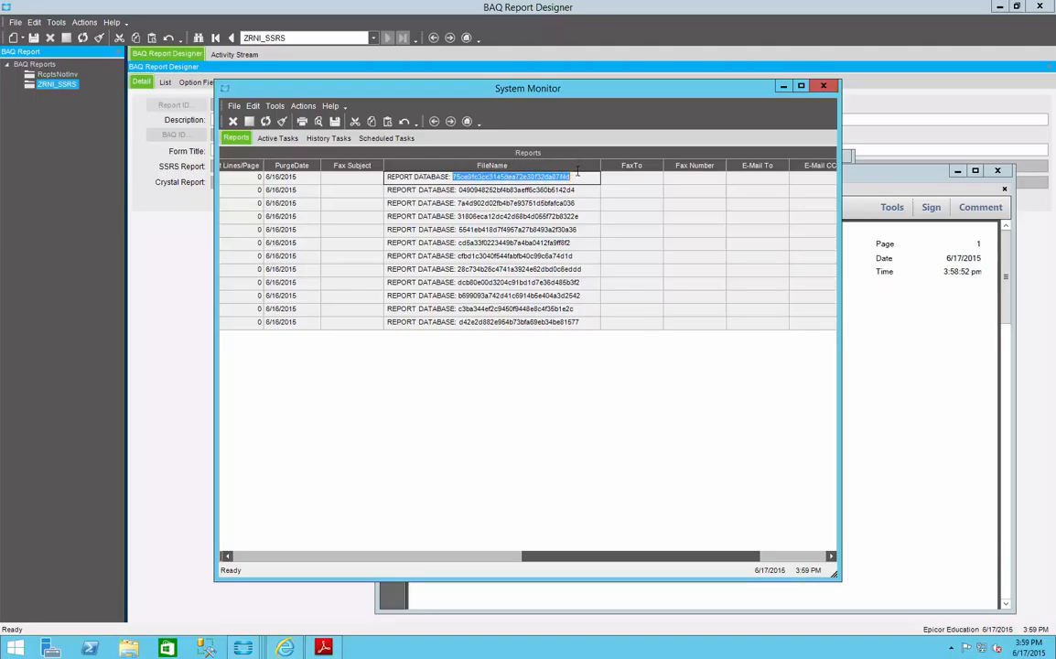
pyautogui.rightClick(562, 177)
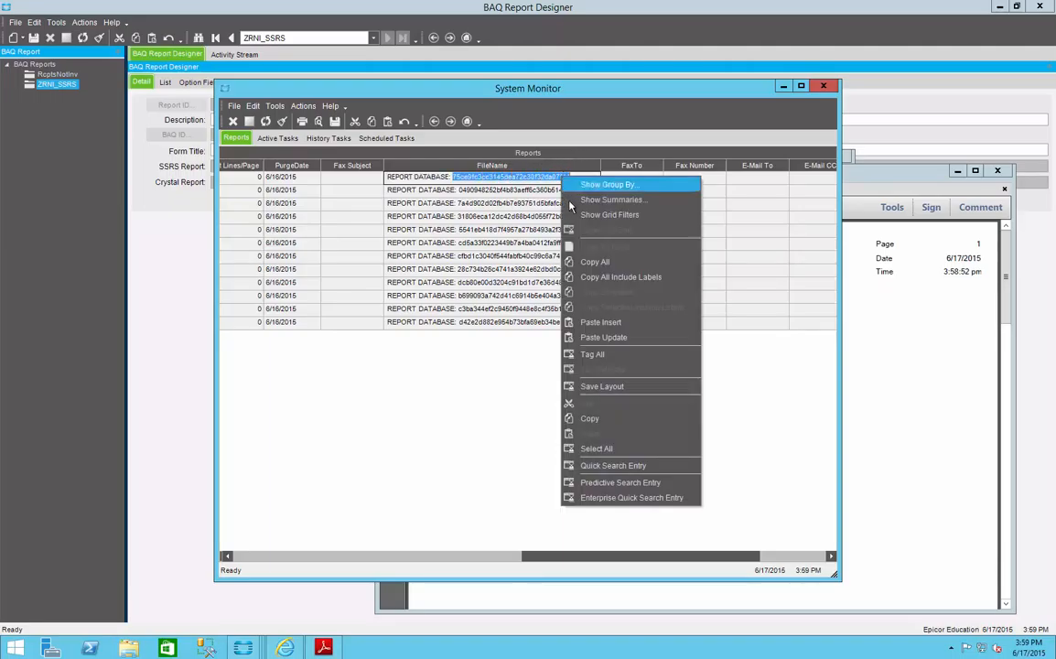
pyautogui.click(593, 418)
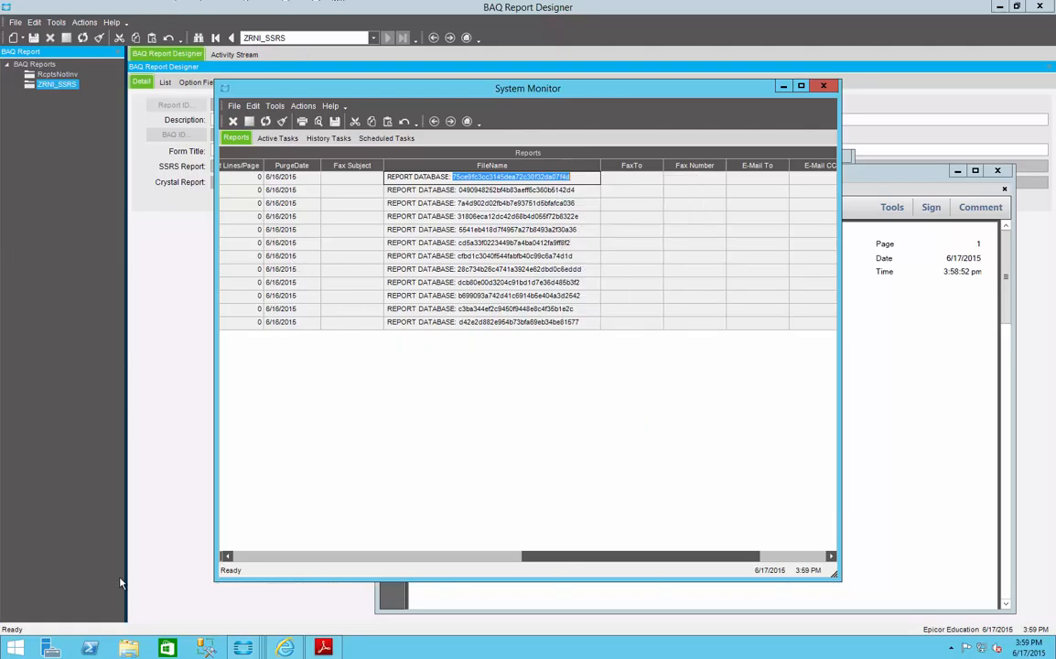
# Step: Find and open Notepad, and paste the copied report database GUID into a blank note
pyautogui.click(4, 652)
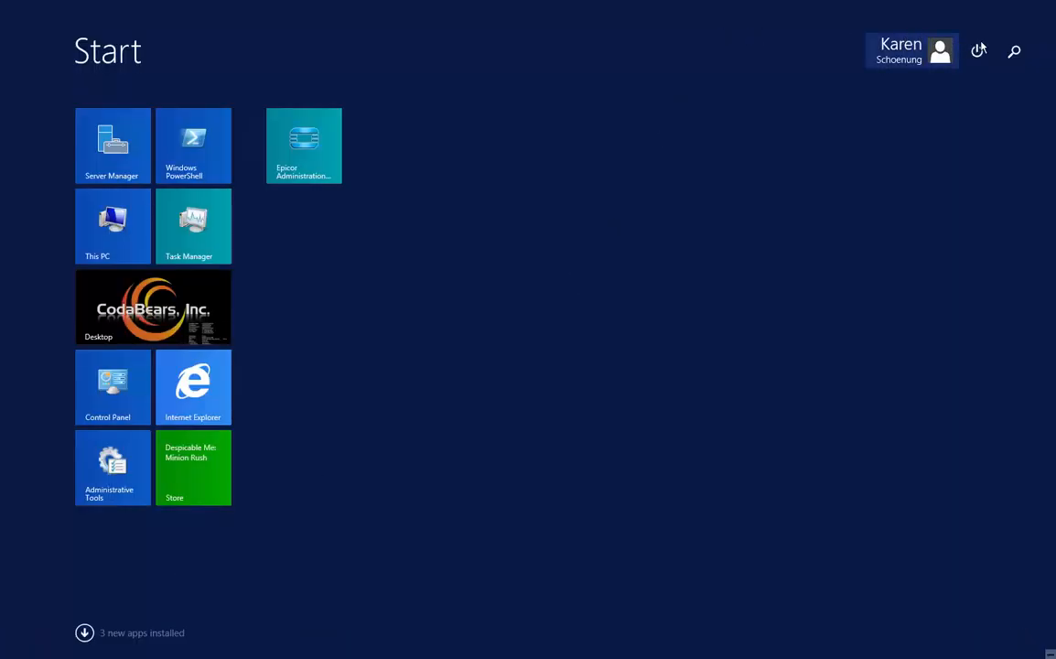
pyautogui.click(1016, 52)
pyautogui.write('n')
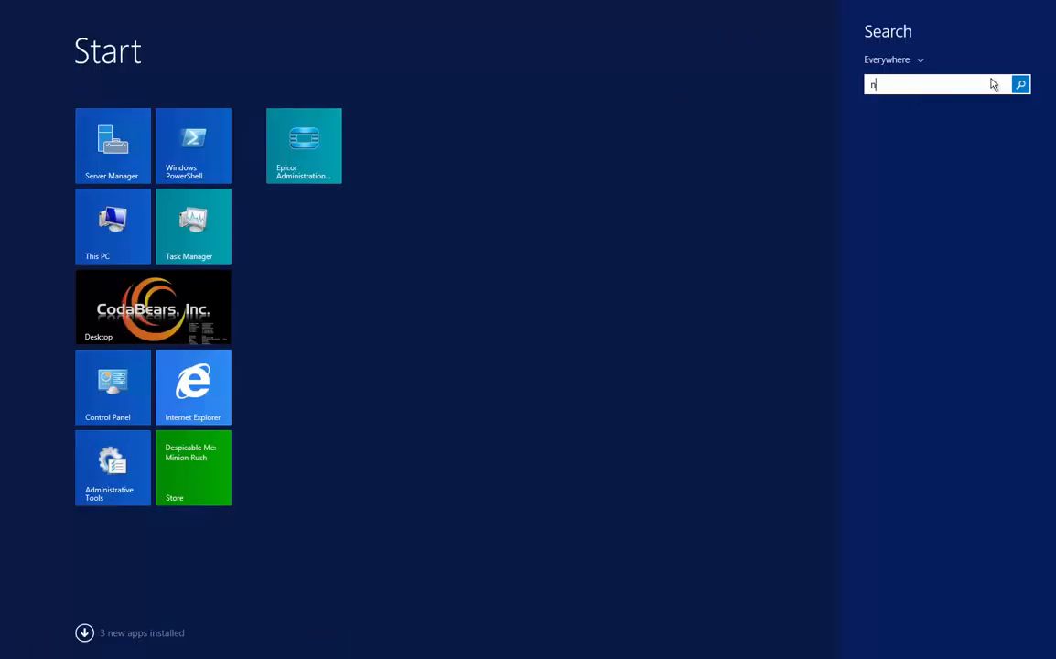
pyautogui.write('otepad')
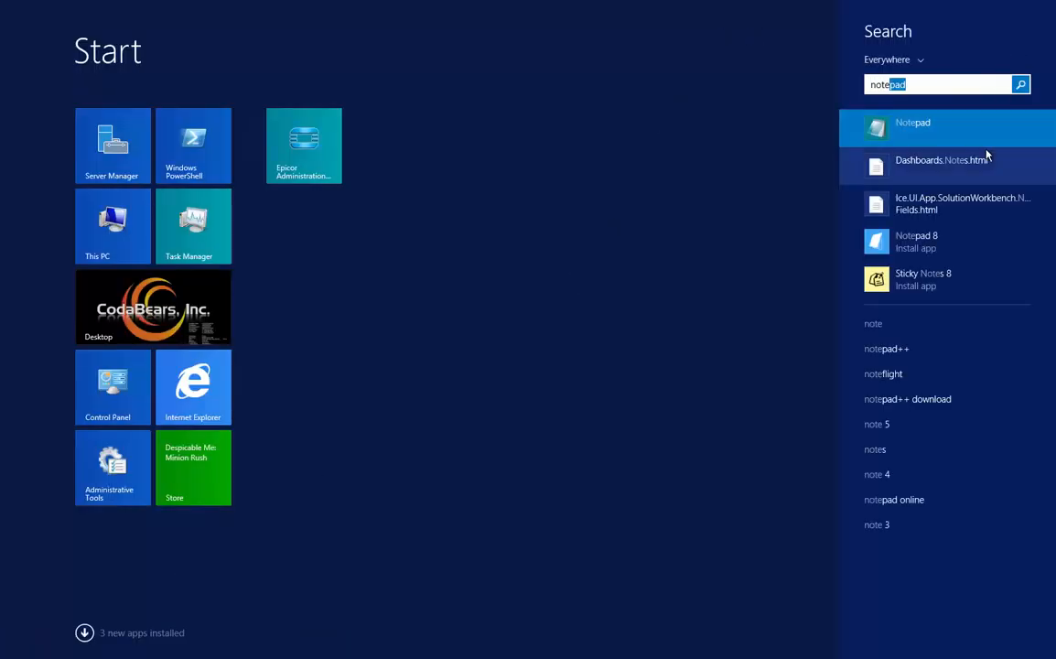
pyautogui.click(867, 125)
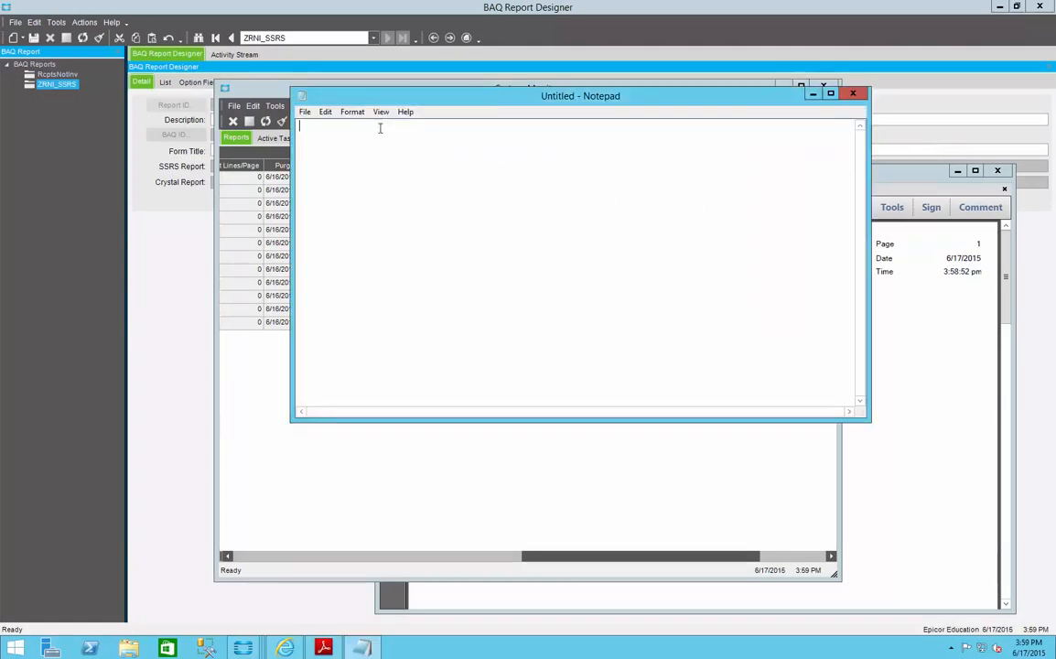
pyautogui.click(324, 113)
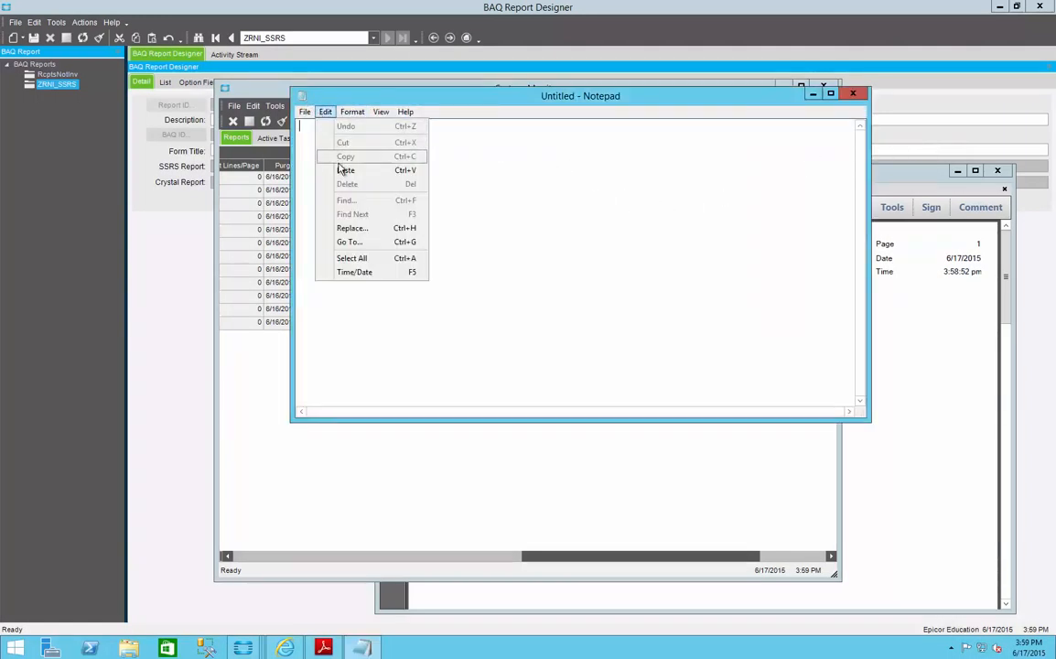
pyautogui.click(346, 170)
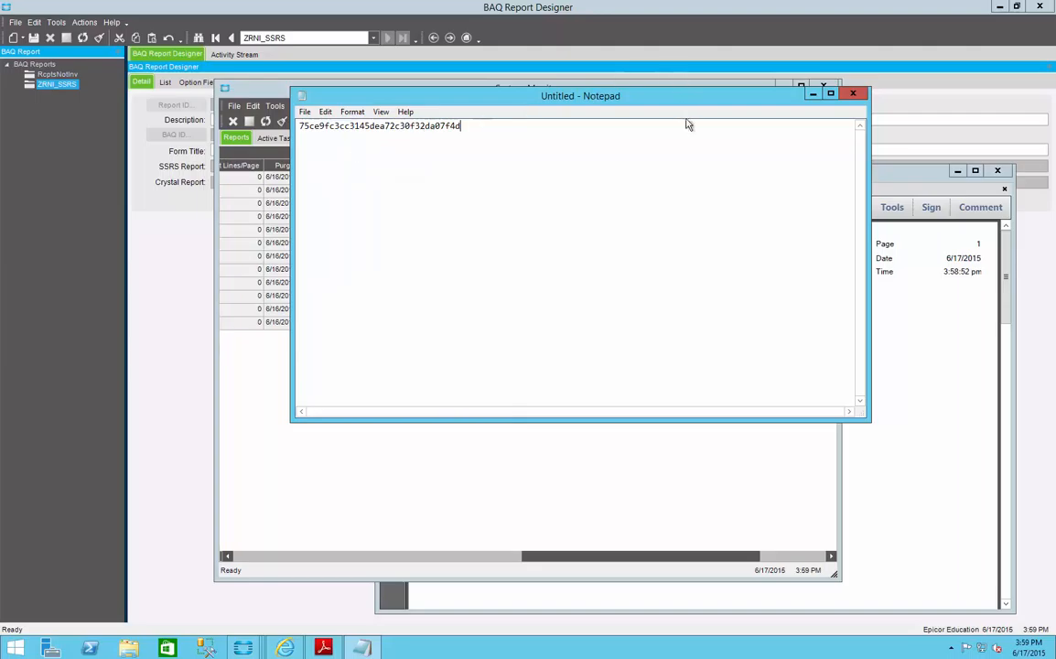
# Step: Return to the System Monitor's FileName entries, and minimize System Monitor and Notepad to get back to the PDF preview
pyautogui.click(526, 465)
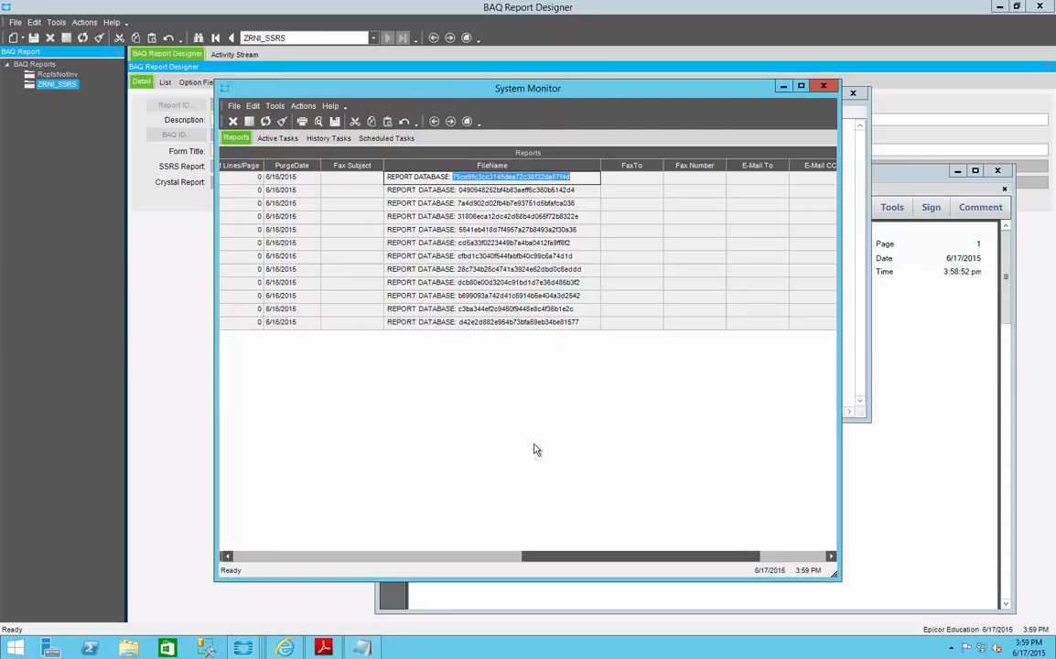
pyautogui.click(696, 229)
pyautogui.click(573, 178)
pyautogui.click(476, 217)
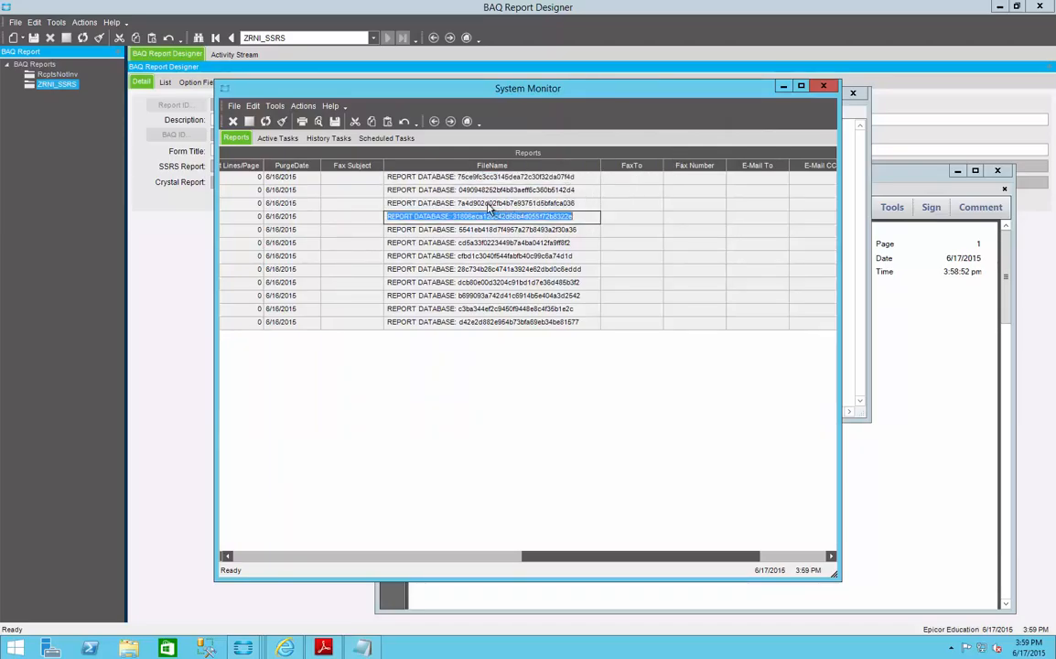
pyautogui.click(783, 87)
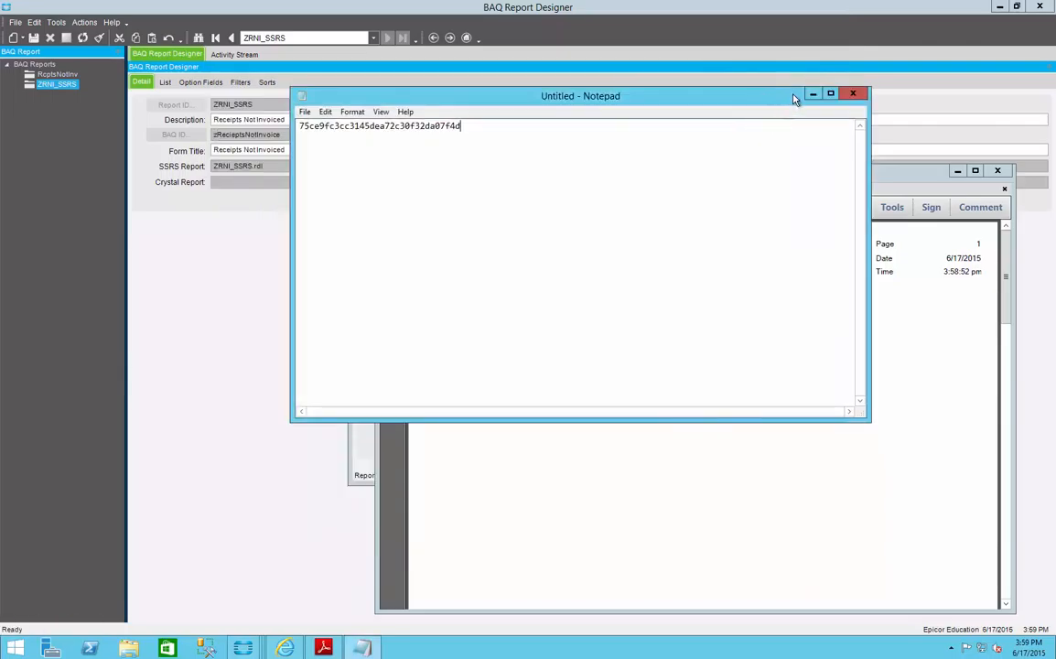
pyautogui.click(811, 94)
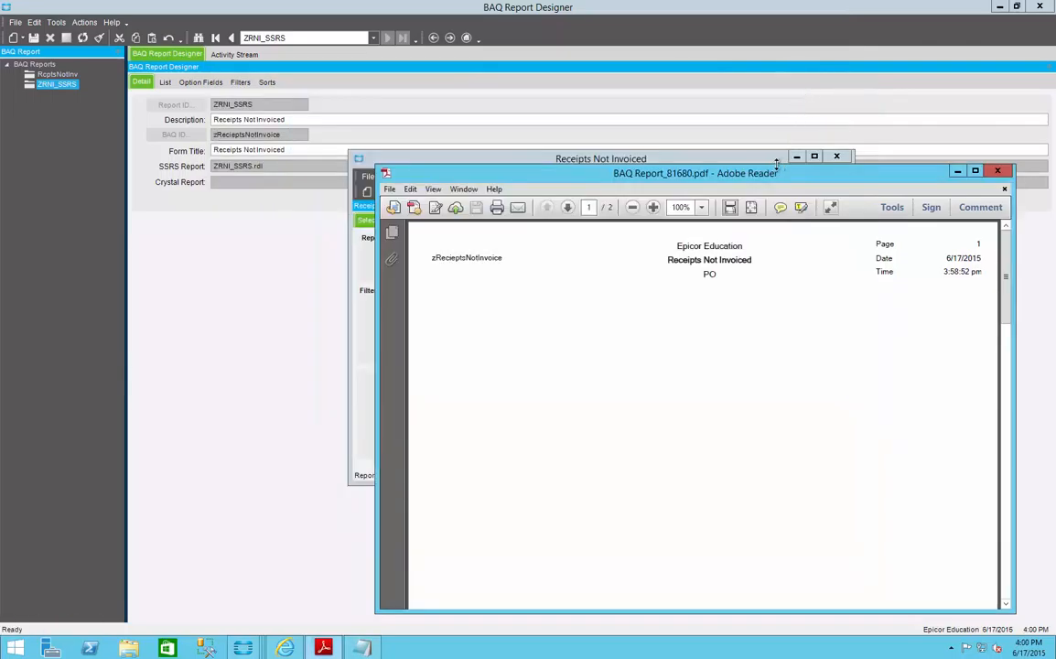
# Step: Maximize the previewed BAQ report PDF and review the headers and contents of both pages
pyautogui.moveTo(771, 175); pyautogui.dragTo(606, 80)
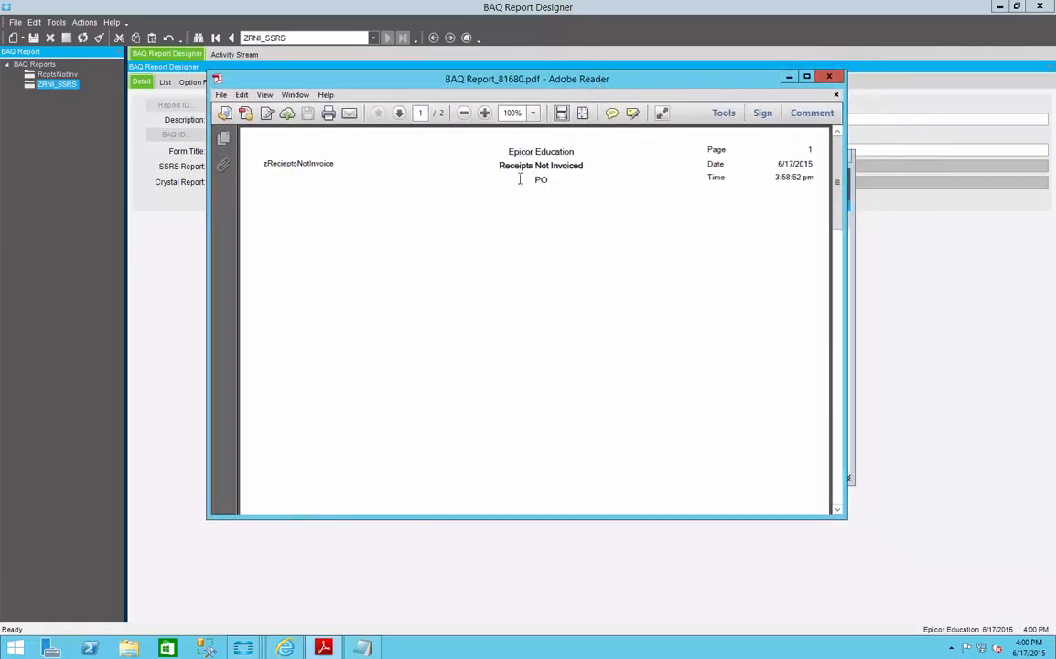
pyautogui.moveTo(834, 156)
pyautogui.mouseDown()
pyautogui.moveTo(832, 243)
pyautogui.moveTo(805, 376)
pyautogui.moveTo(815, 410)
pyautogui.moveTo(831, 139)
pyautogui.mouseUp()
pyautogui.click(806, 77)
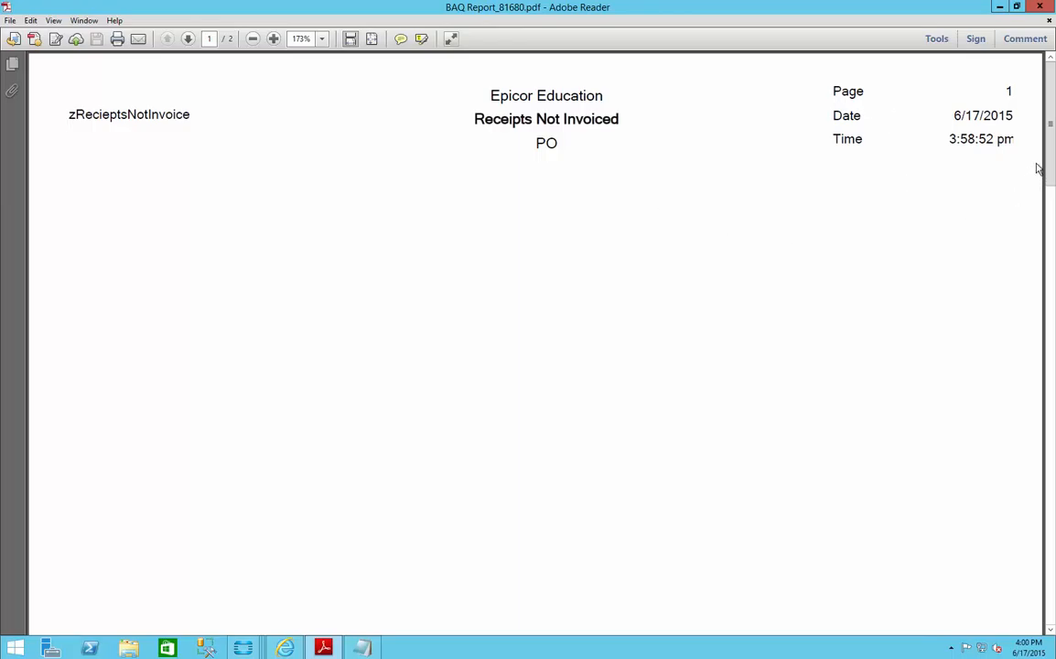
pyautogui.moveTo(1049, 137); pyautogui.dragTo(1050, 351)
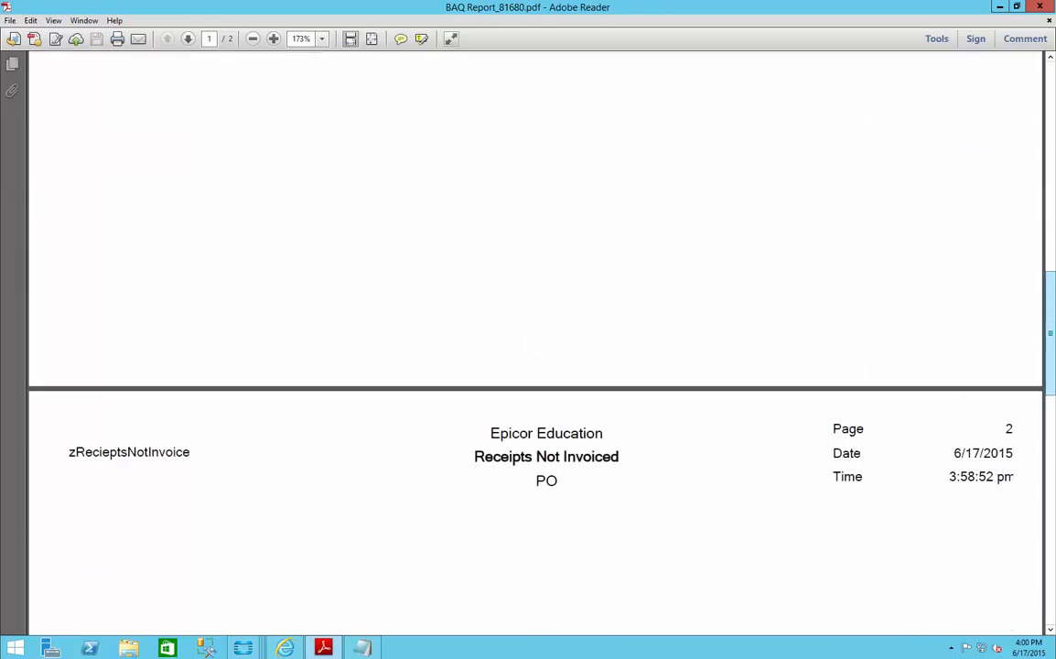
pyautogui.click(1050, 105)
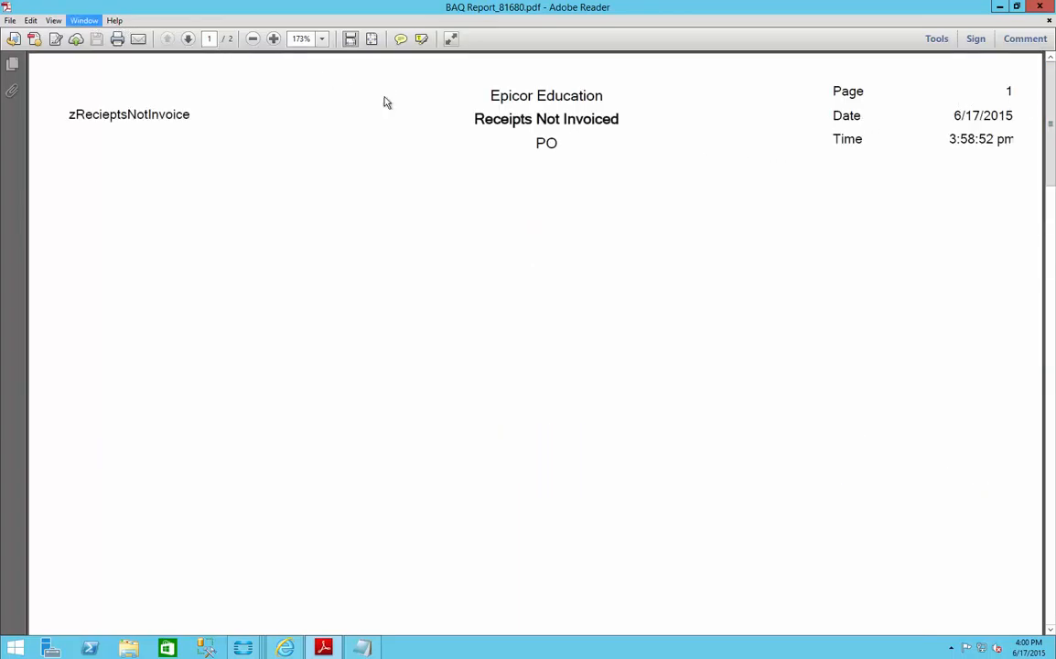
# Step: Close the previewed BAQ report PDF and exit Adobe Reader
pyautogui.click(10, 16)
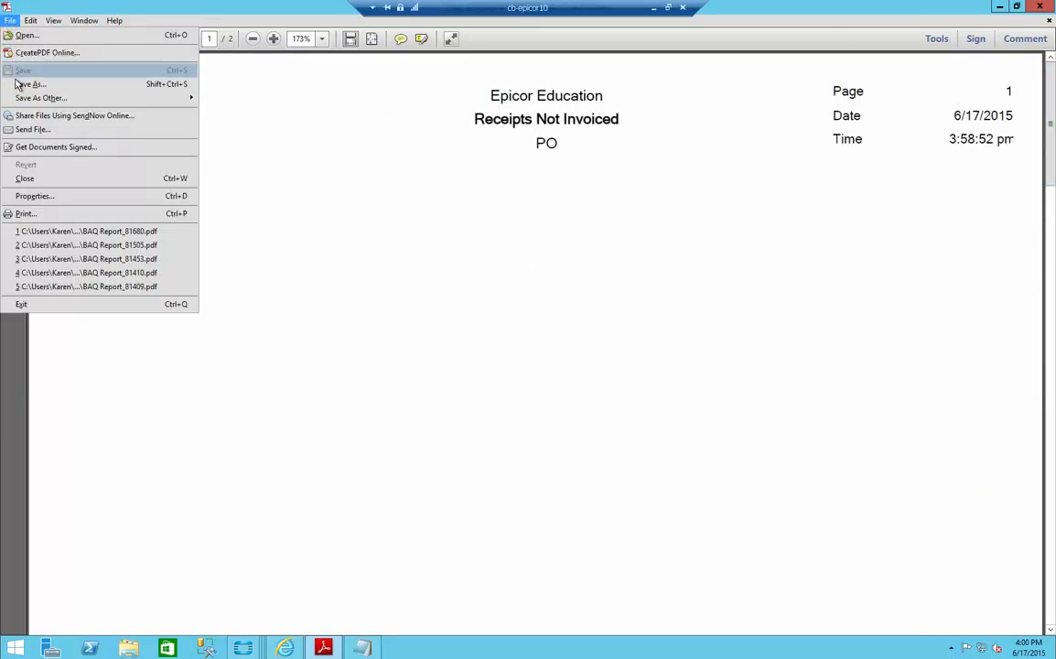
pyautogui.click(48, 178)
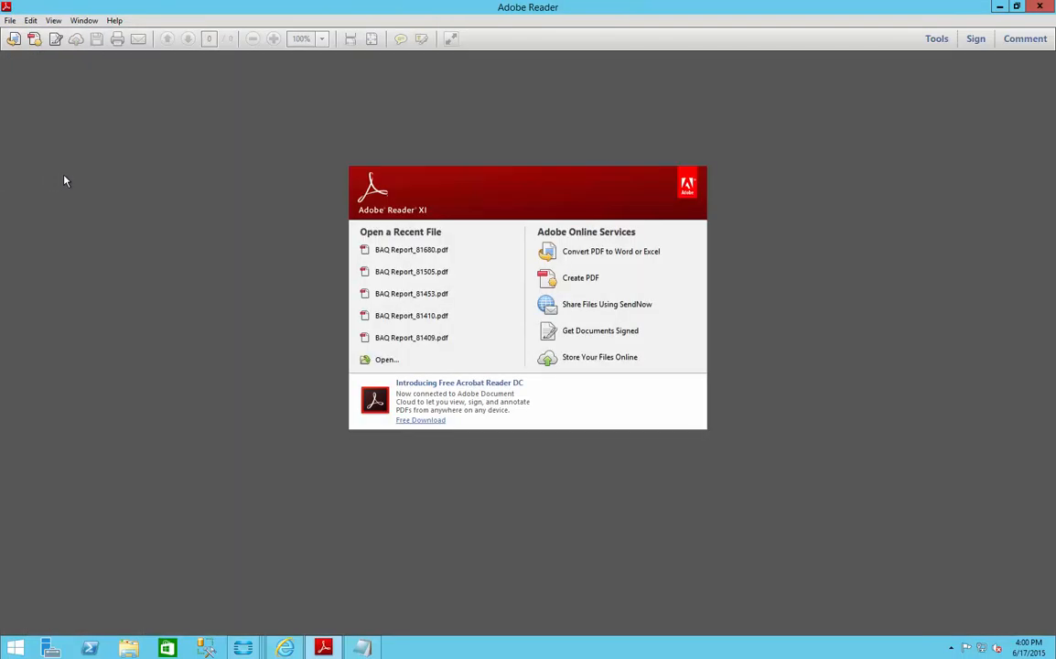
pyautogui.click(1037, 7)
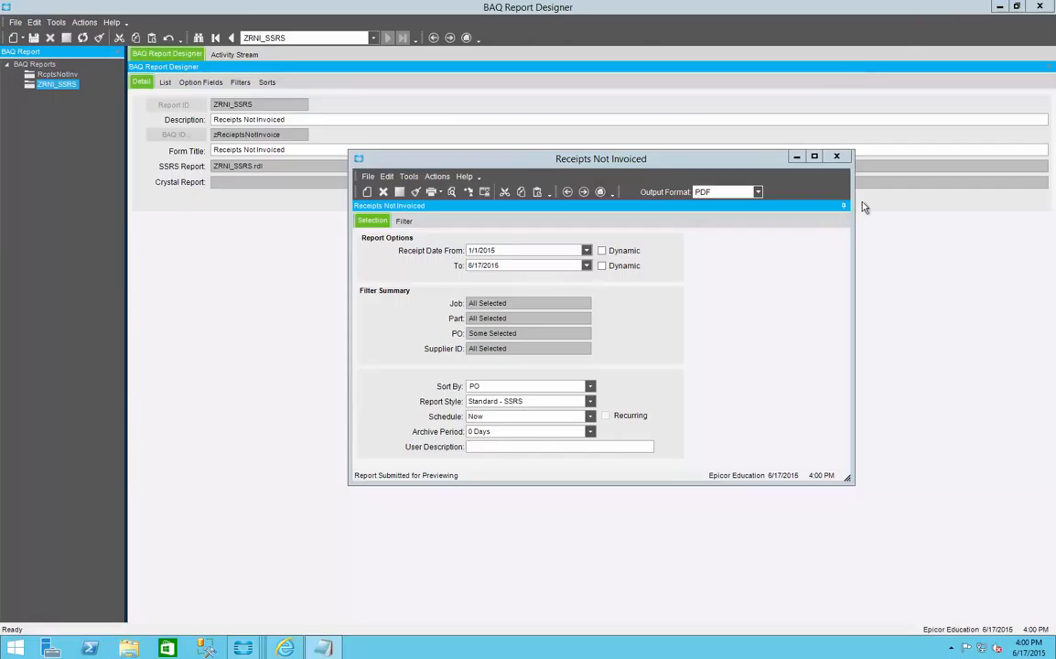
# Step: Close the Receipts Not Invoiced test form and open the SSRS design of ZRNI_SSRS in Microsoft SQL Server Report Builder
pyautogui.click(840, 158)
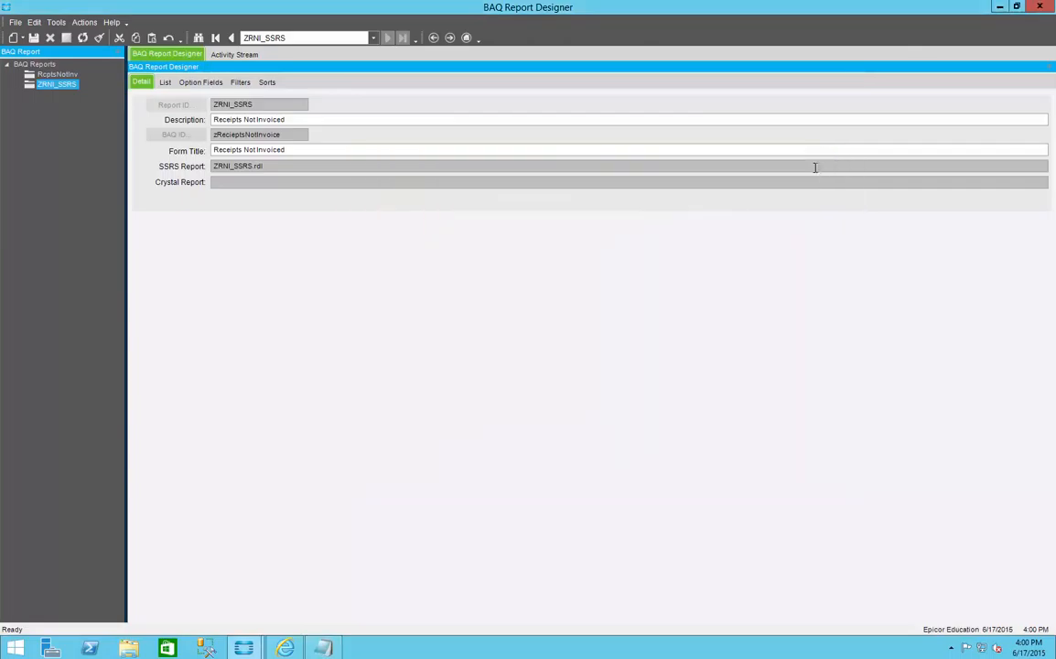
pyautogui.click(84, 23)
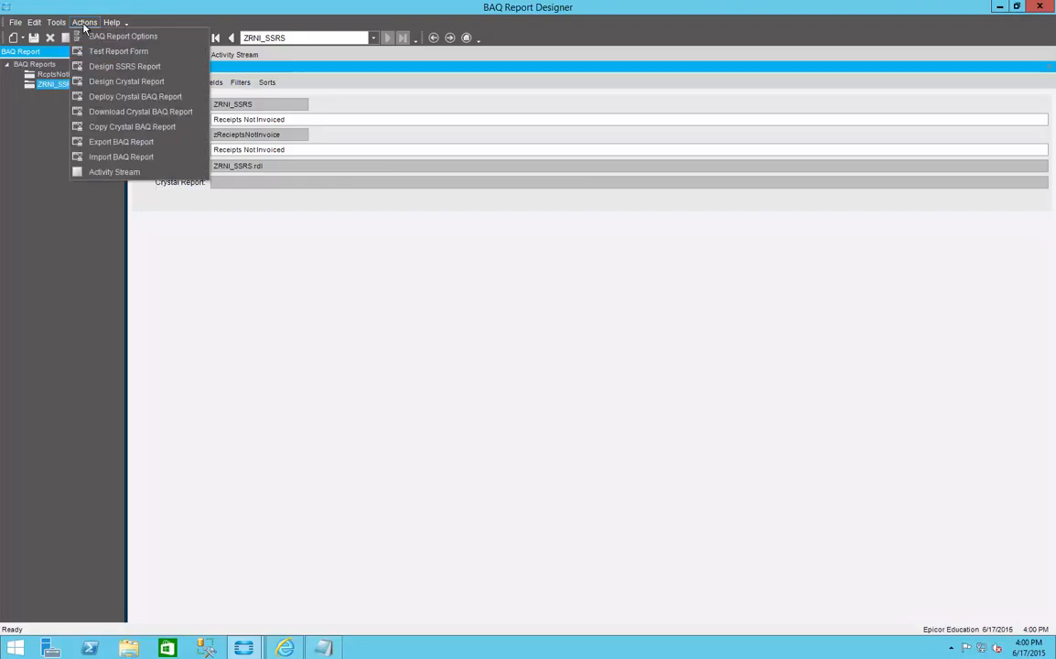
pyautogui.click(92, 70)
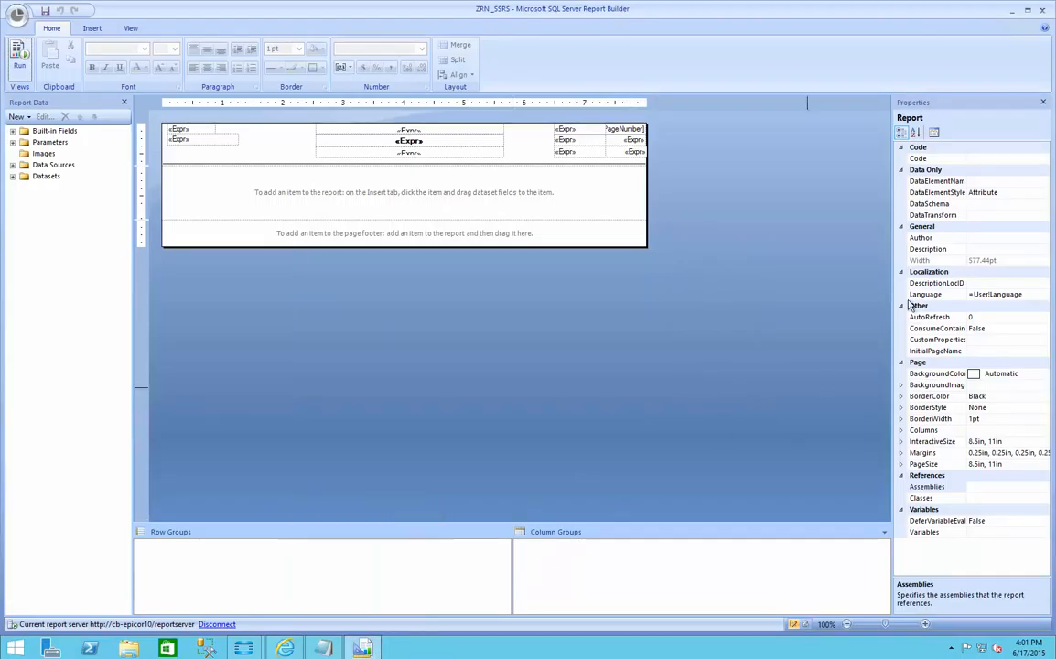
# Step: Switch to the BAQ Report Designer, check the SSRS Web Service URL in the BAQ Report Options, and apply the options
pyautogui.click(1012, 12)
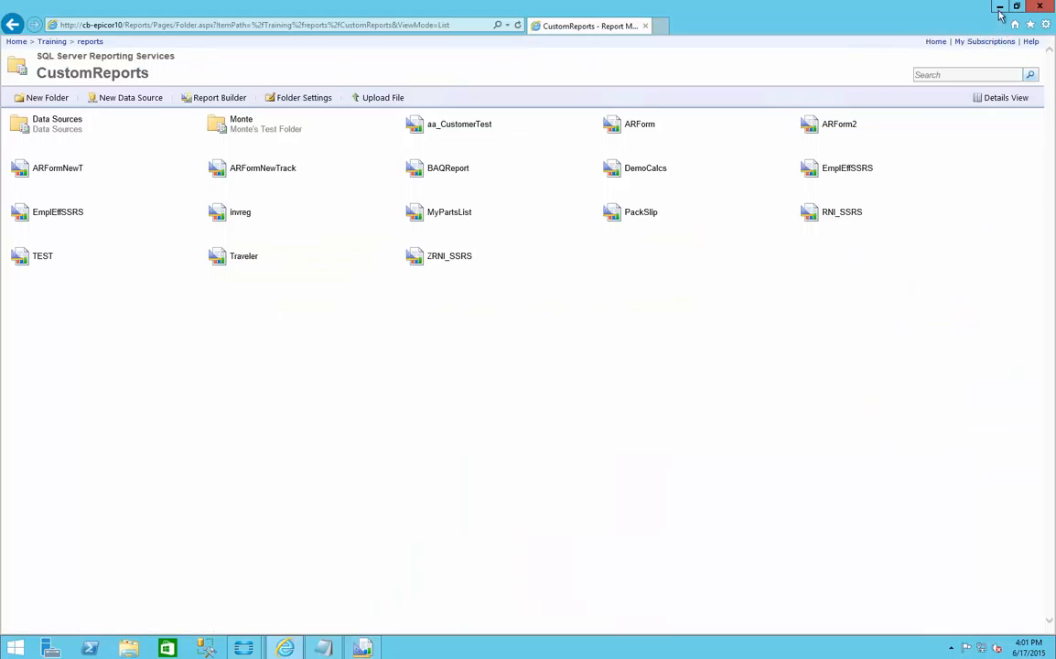
pyautogui.click(1000, 10)
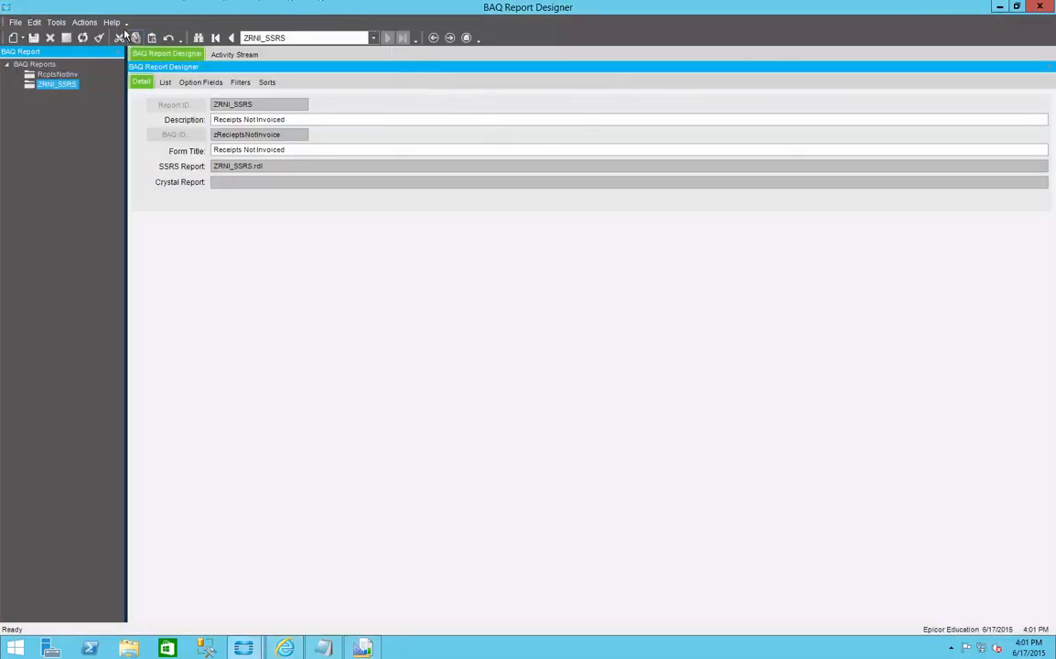
pyautogui.click(85, 23)
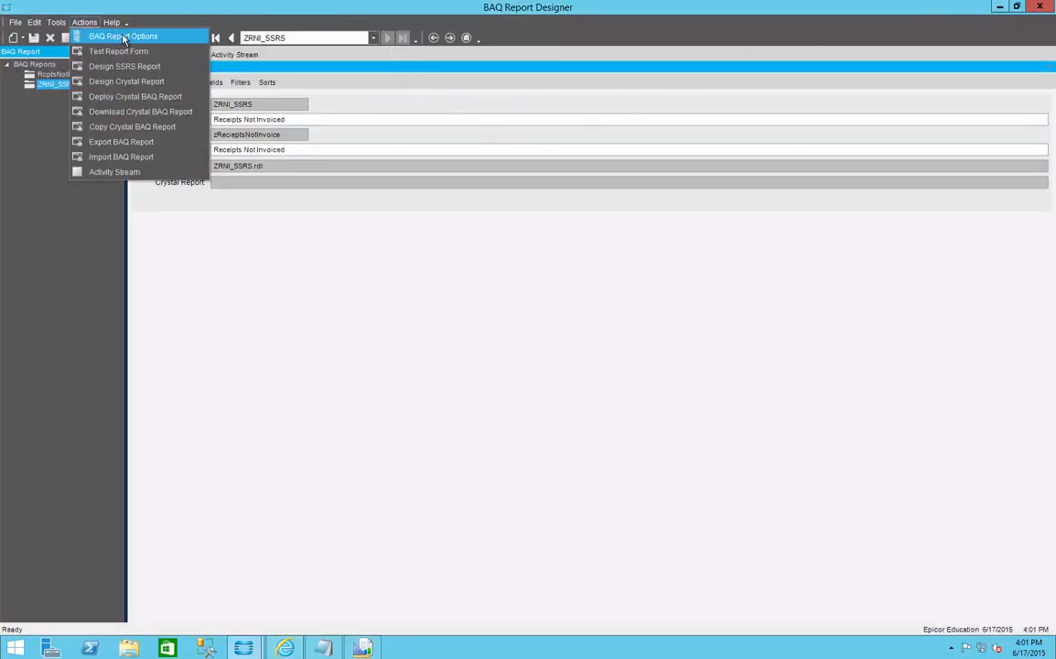
pyautogui.click(123, 37)
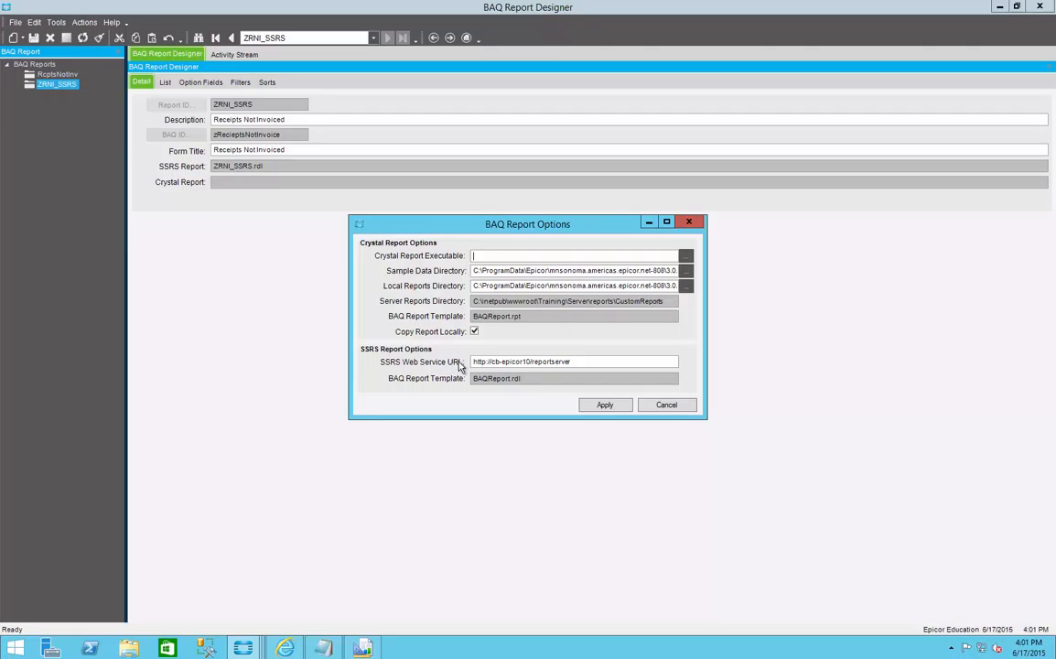
pyautogui.moveTo(588, 362); pyautogui.dragTo(393, 339)
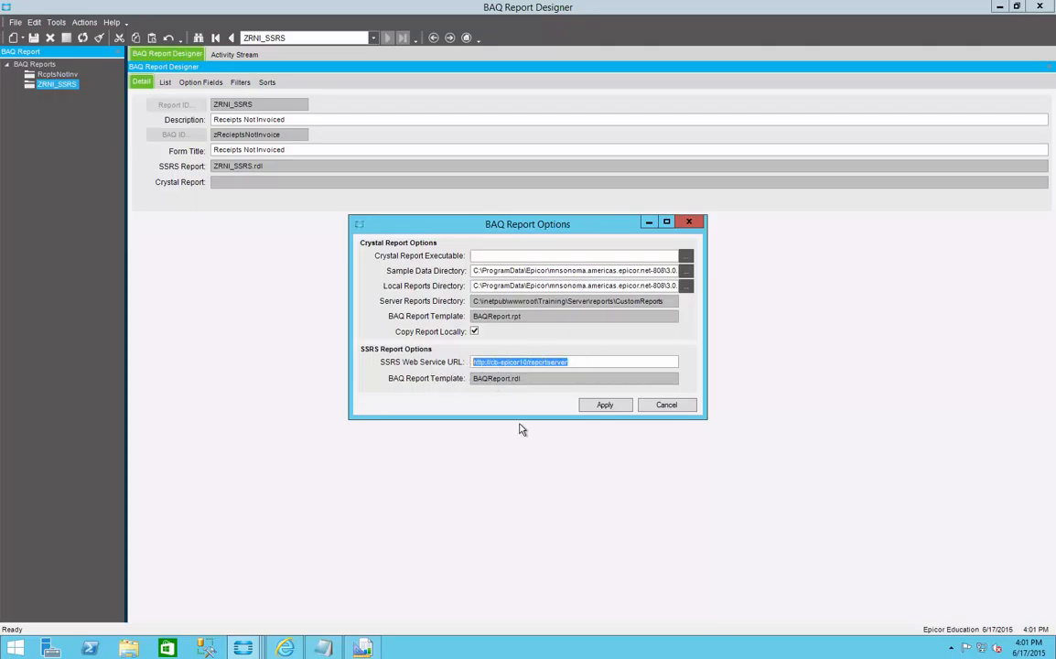
pyautogui.click(598, 360)
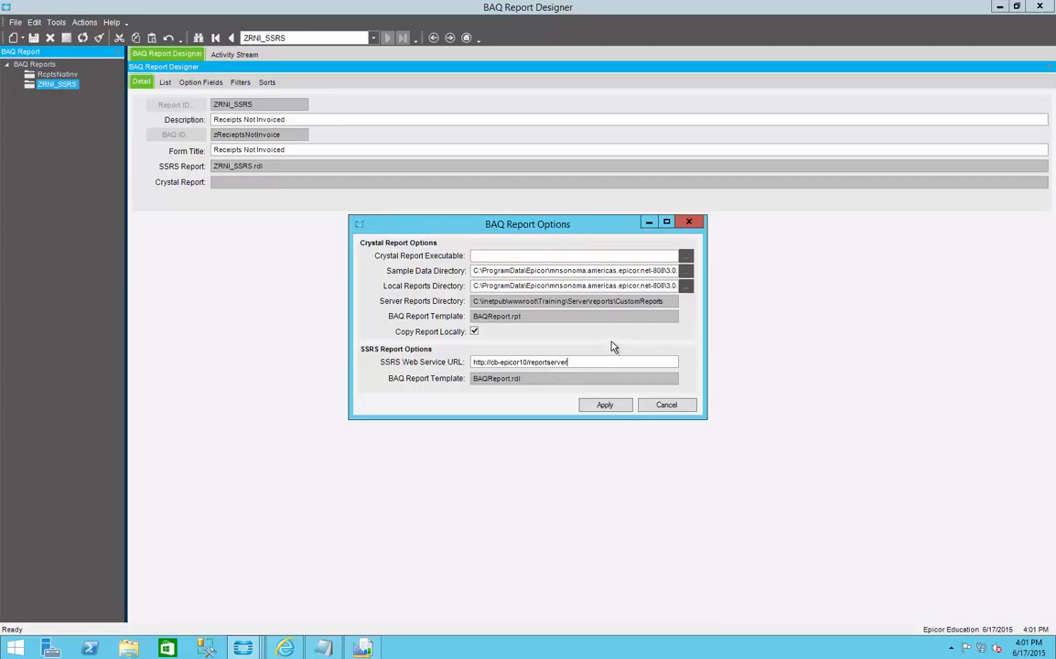
pyautogui.click(604, 404)
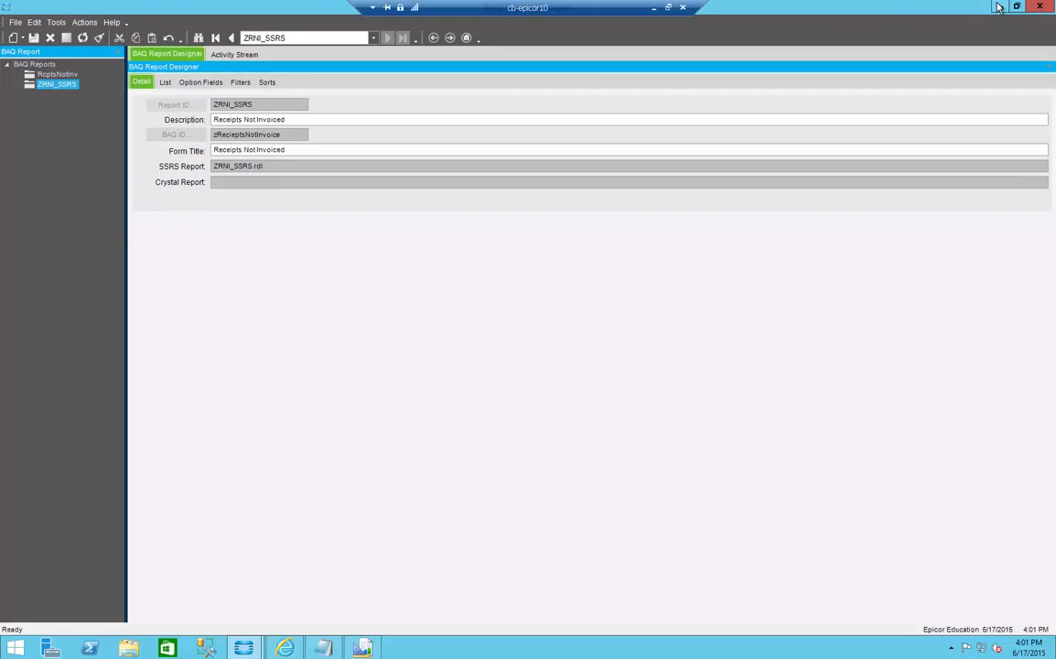
# Step: Minimize the BAQ Report Designer and the Epicor menu, and return to the ZRNI_SSRS design in Report Builder
pyautogui.click(999, 7)
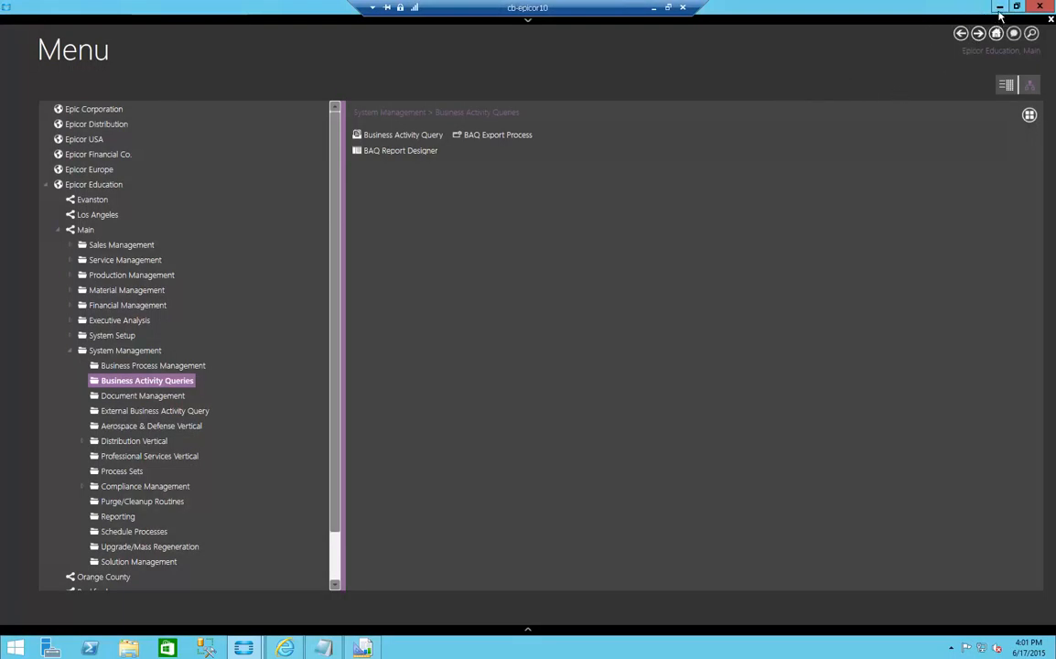
pyautogui.click(999, 7)
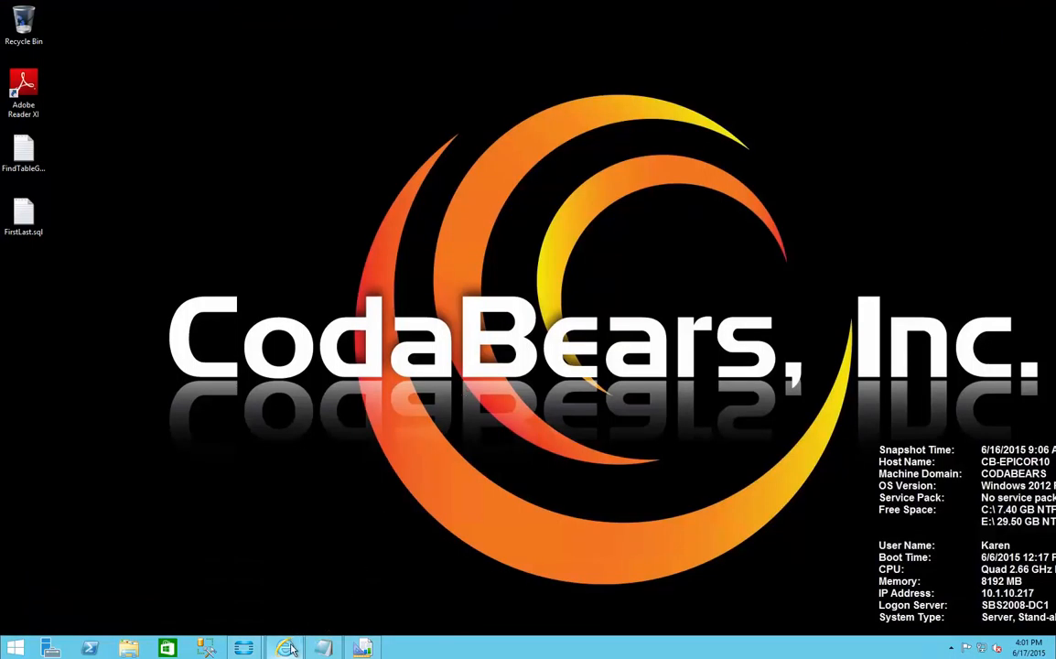
pyautogui.click(363, 649)
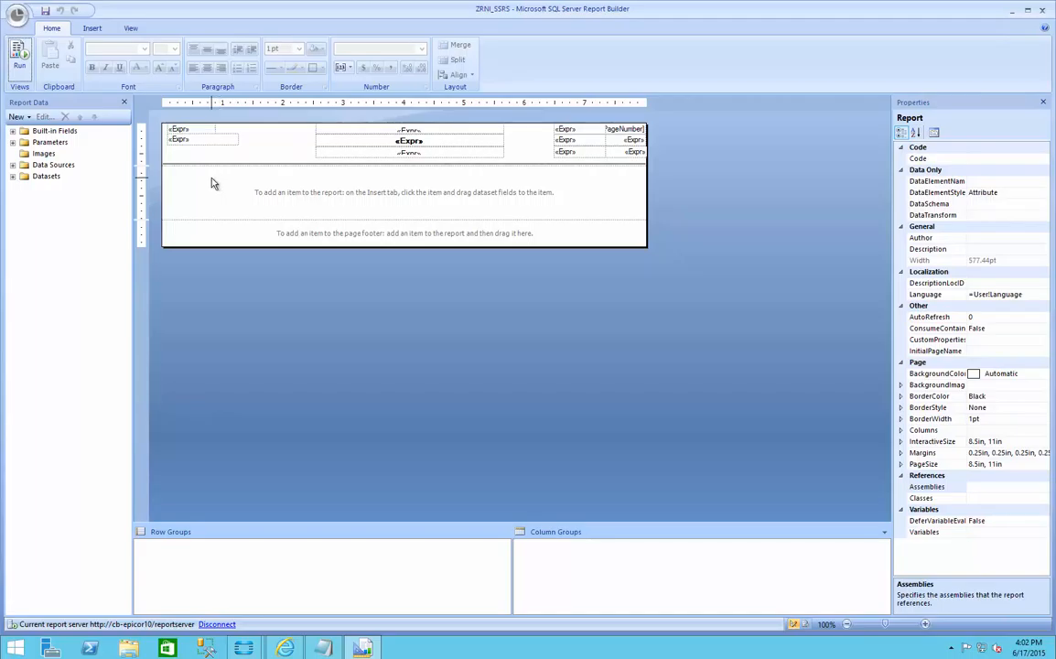
# Step: Examine the dsBAQReport data source and the fields of the Company, RptLabels, BAQReportParameter and BAQReportResult datasets
pyautogui.click(13, 164)
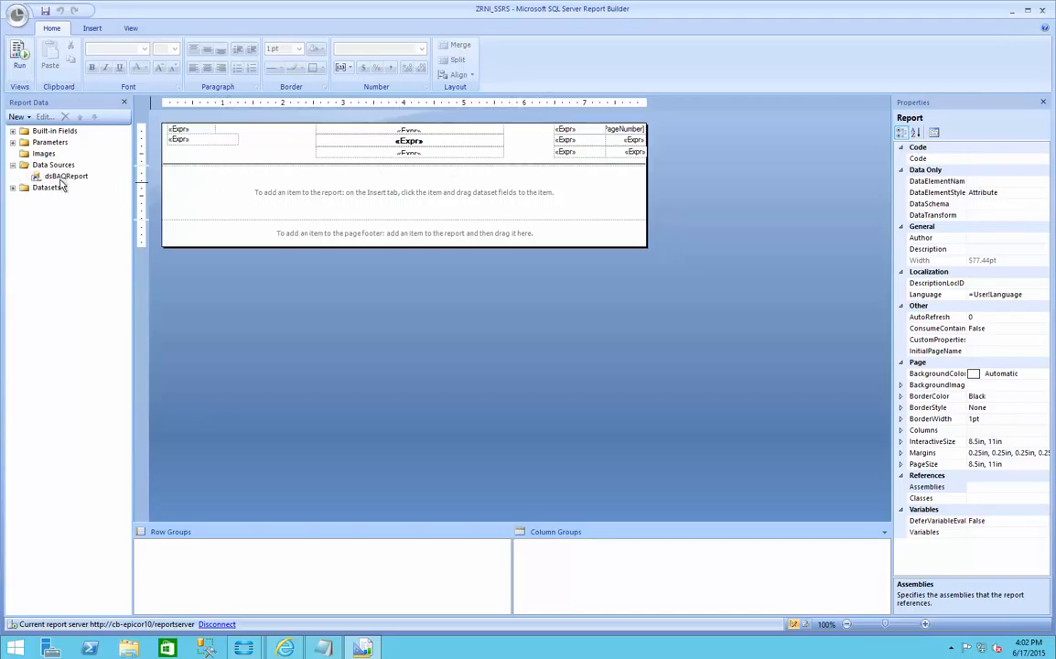
pyautogui.click(13, 186)
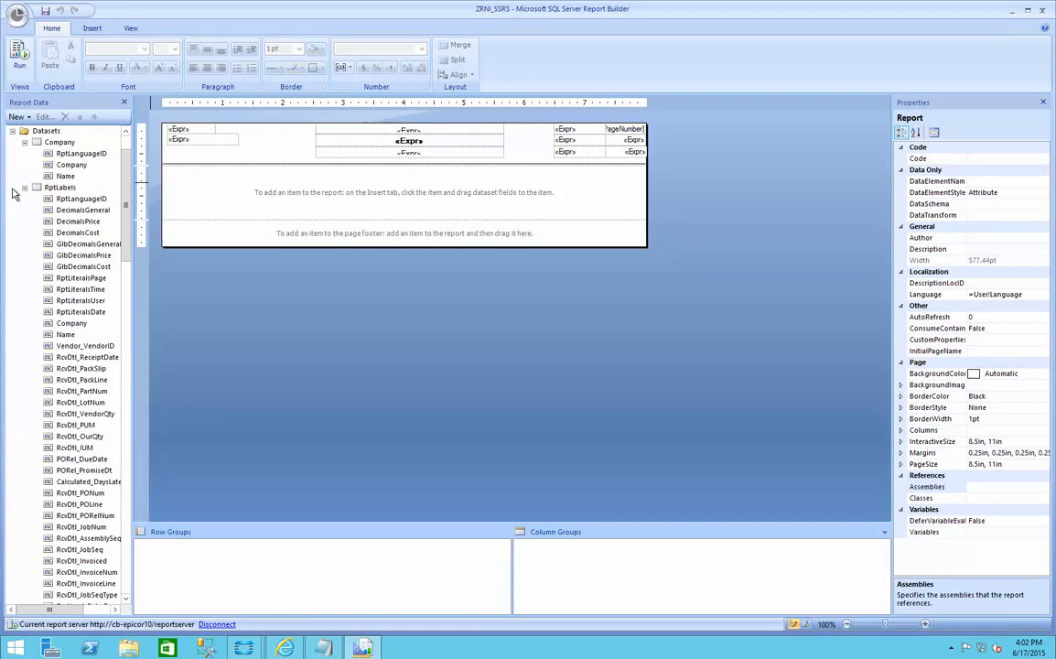
pyautogui.click(24, 142)
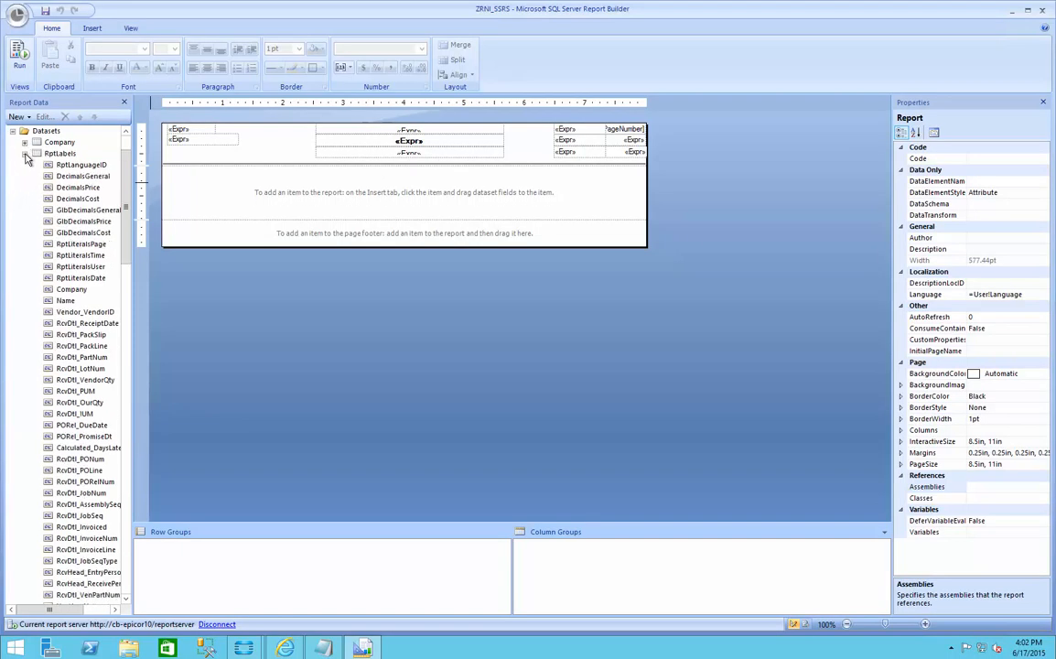
pyautogui.click(25, 153)
pyautogui.click(25, 163)
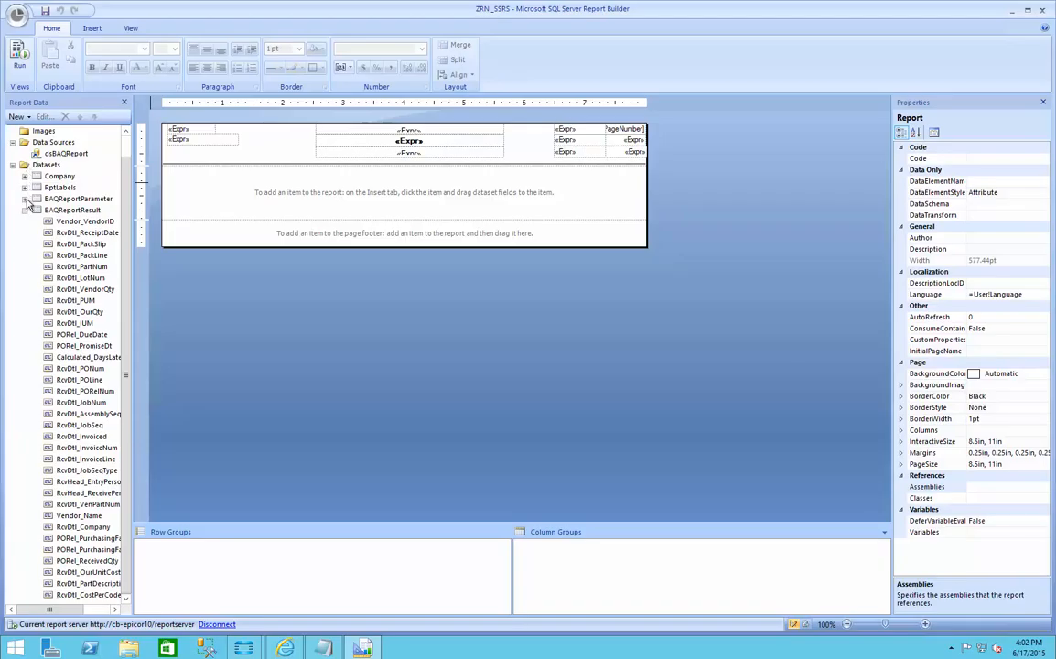
pyautogui.click(26, 211)
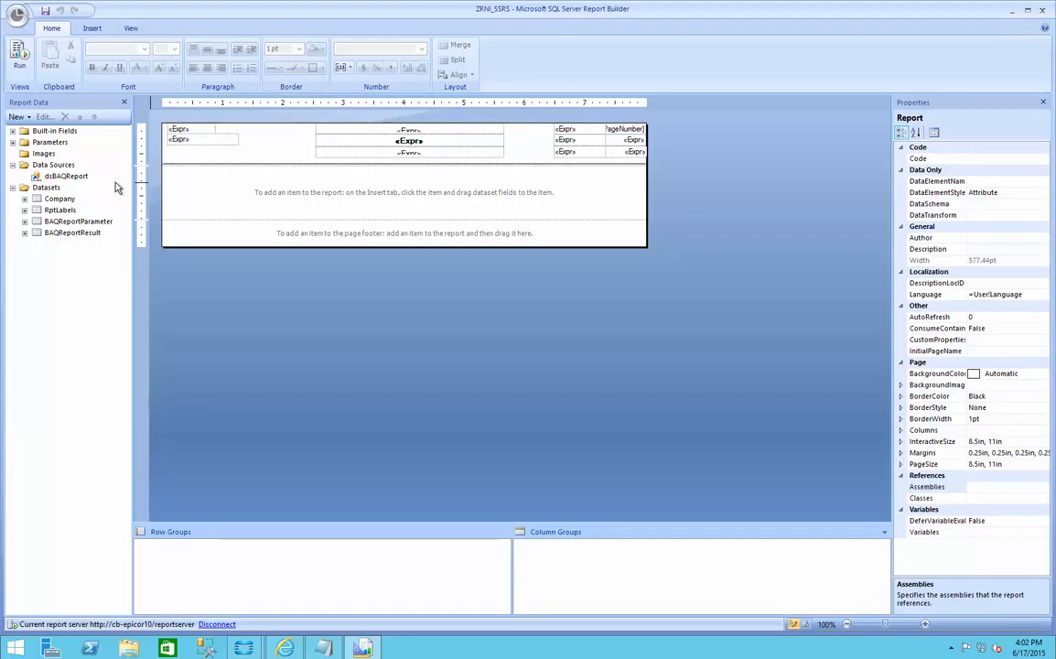
pyautogui.click(25, 232)
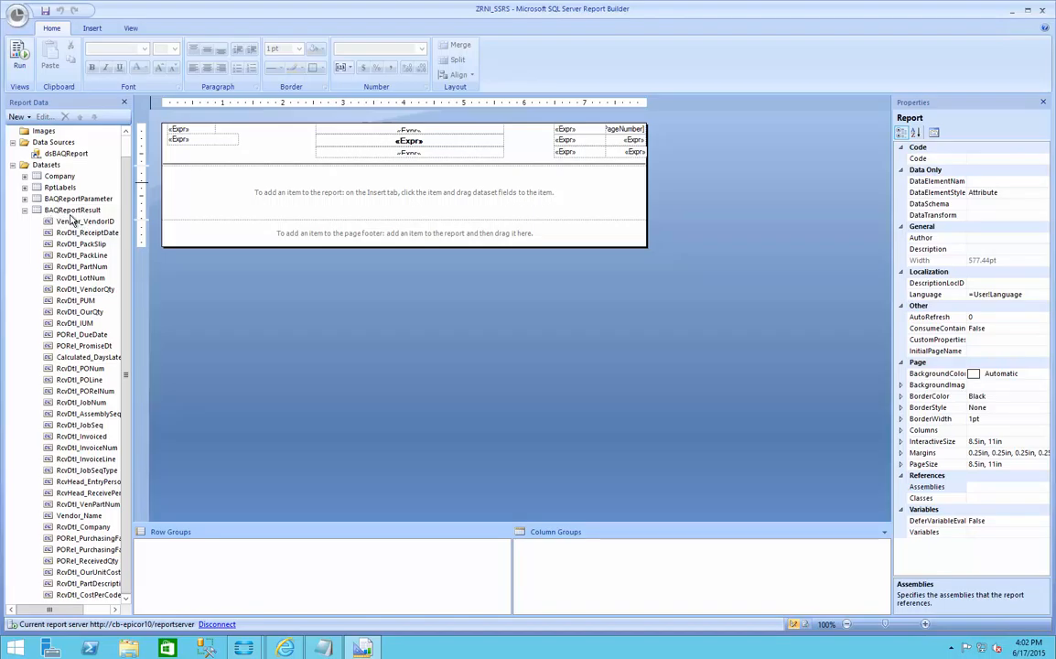
pyautogui.click(25, 198)
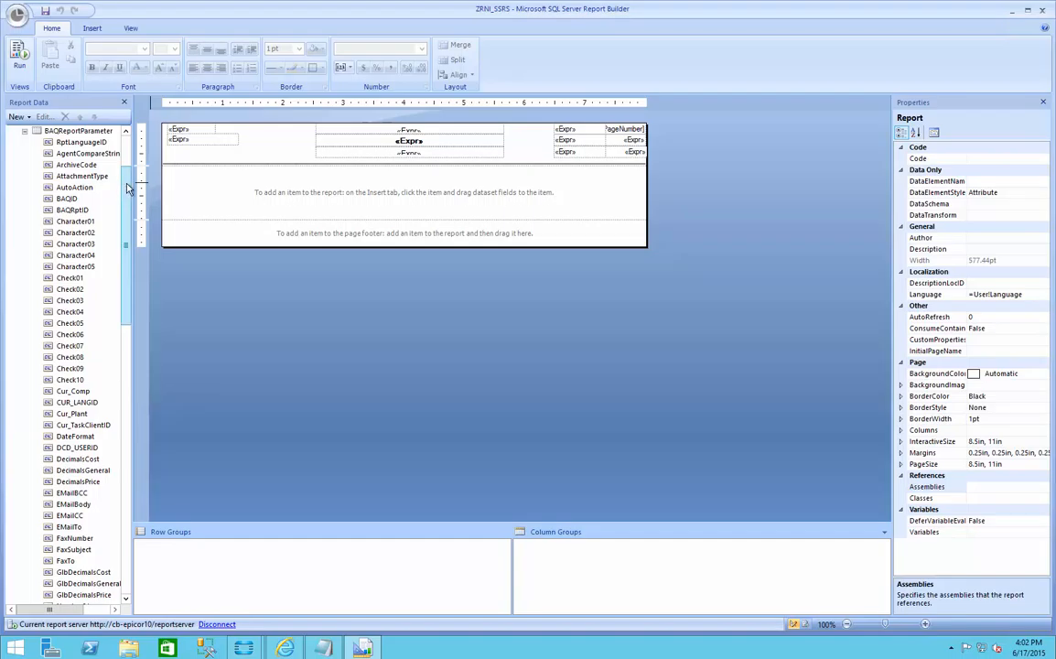
pyautogui.moveTo(128, 187); pyautogui.dragTo(124, 158)
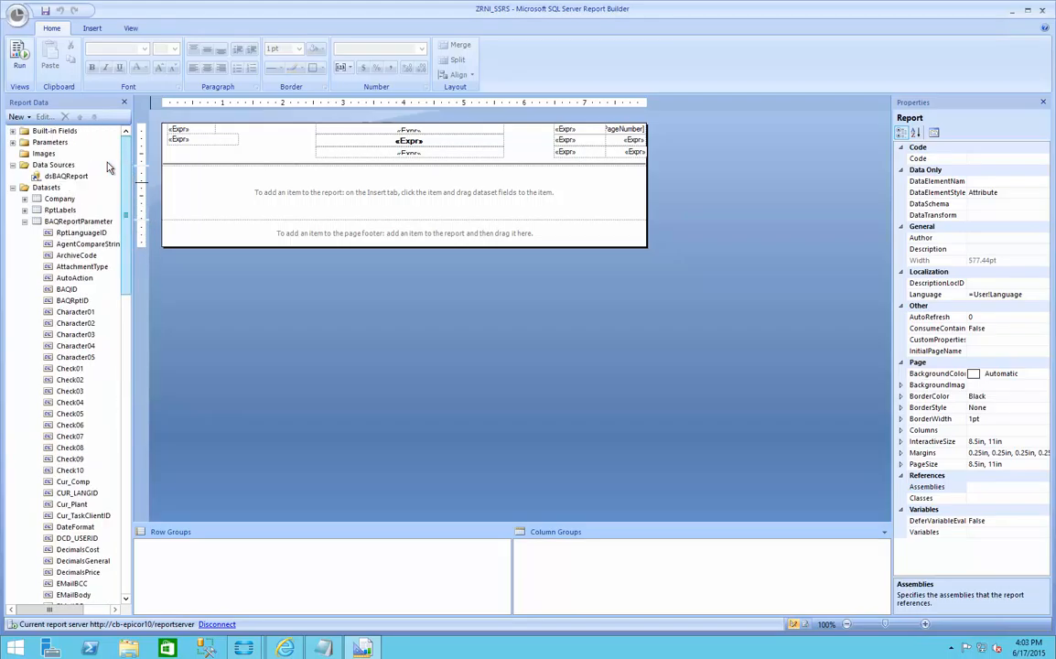
pyautogui.click(26, 222)
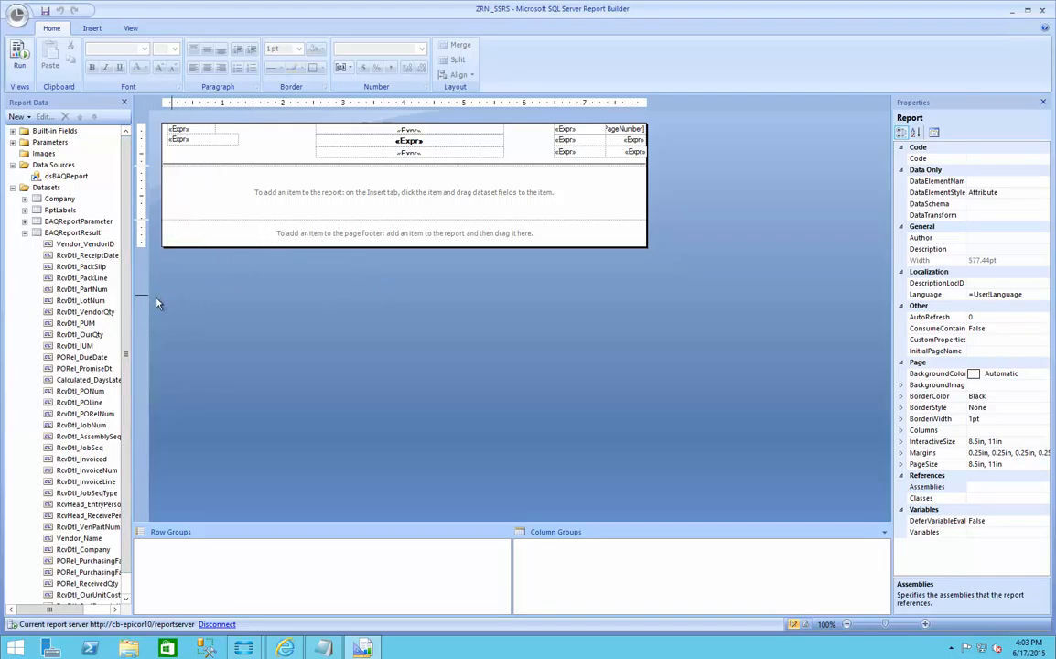
pyautogui.click(25, 232)
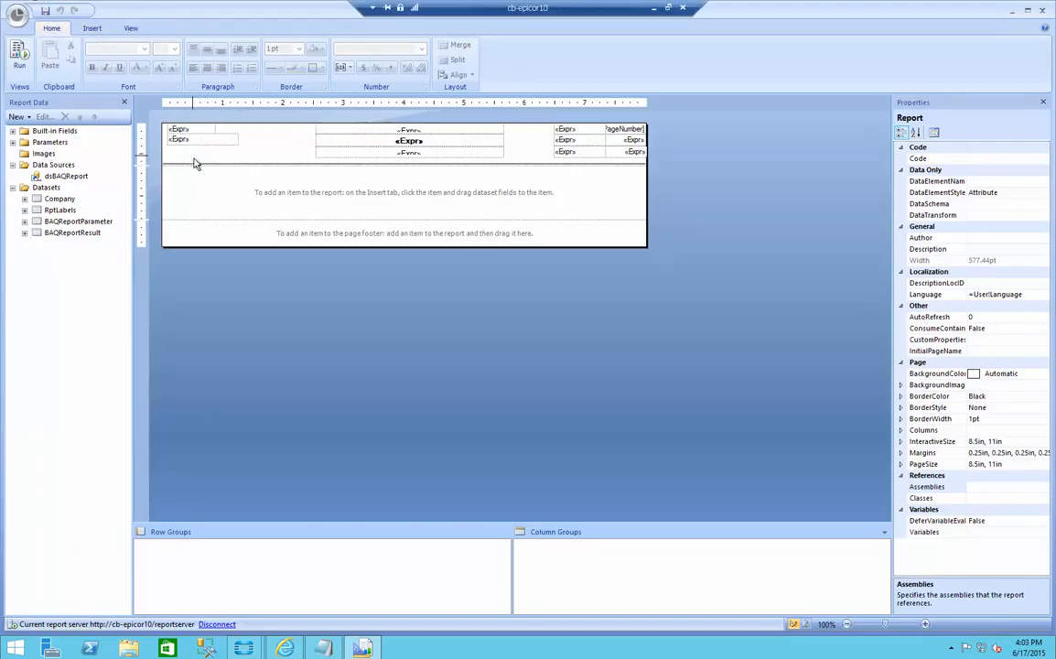
# Step: Start a new table with the Table Wizard, based on the existing BAQReportResult dataset
pyautogui.click(93, 29)
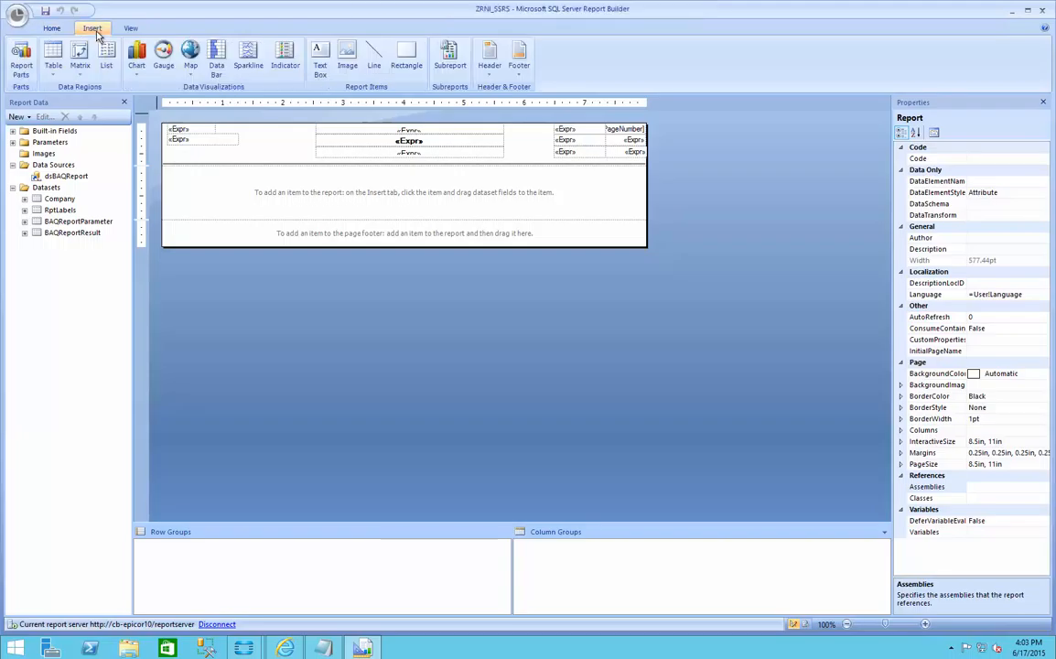
pyautogui.click(53, 76)
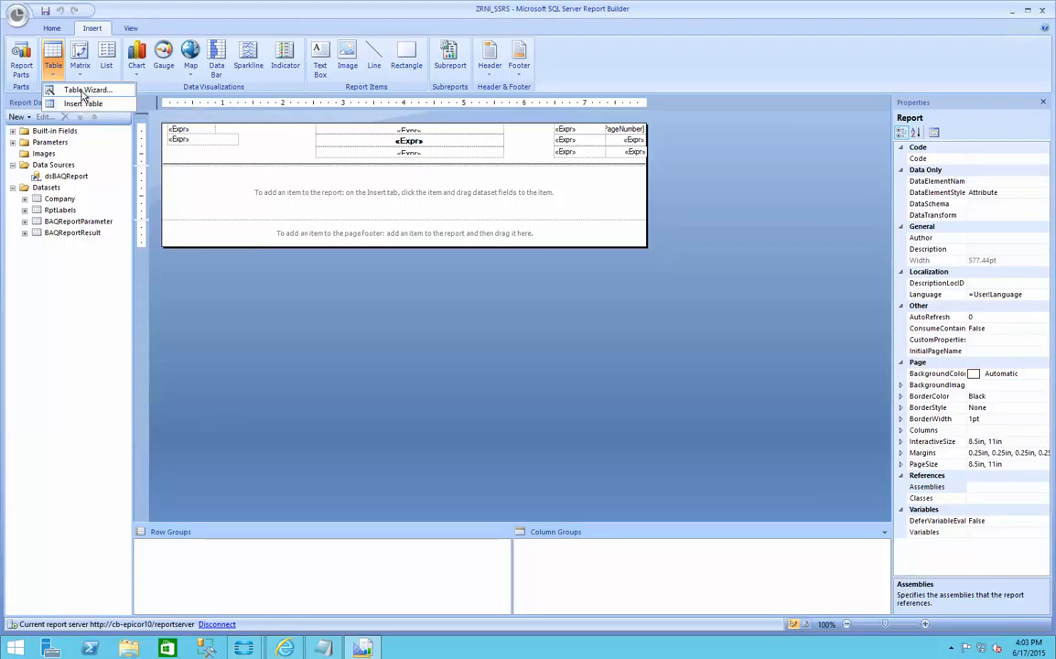
pyautogui.click(83, 91)
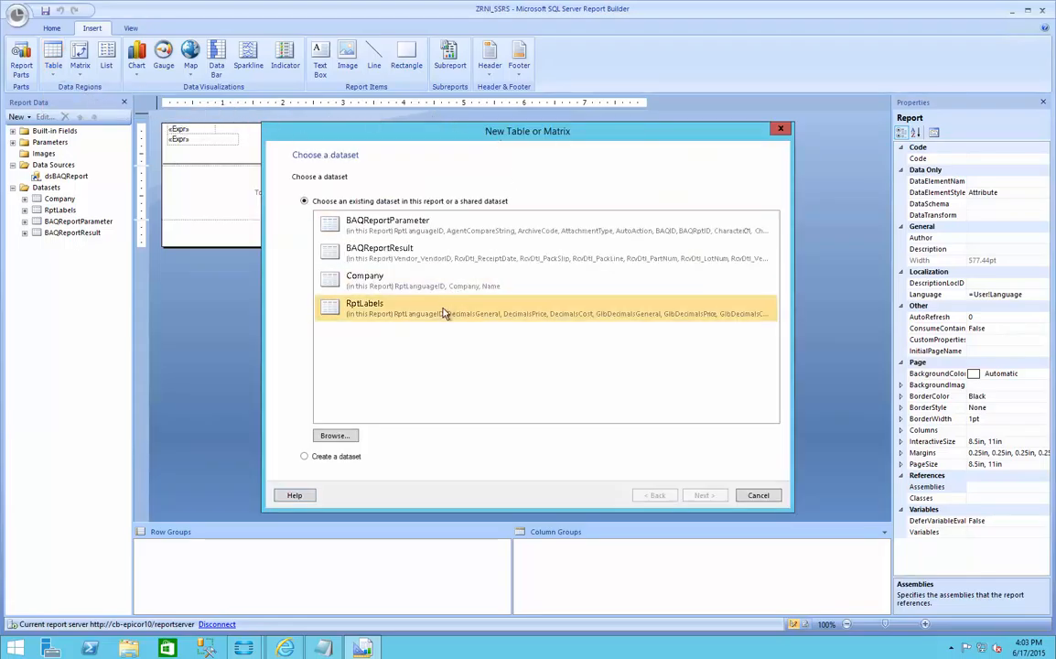
pyautogui.click(426, 260)
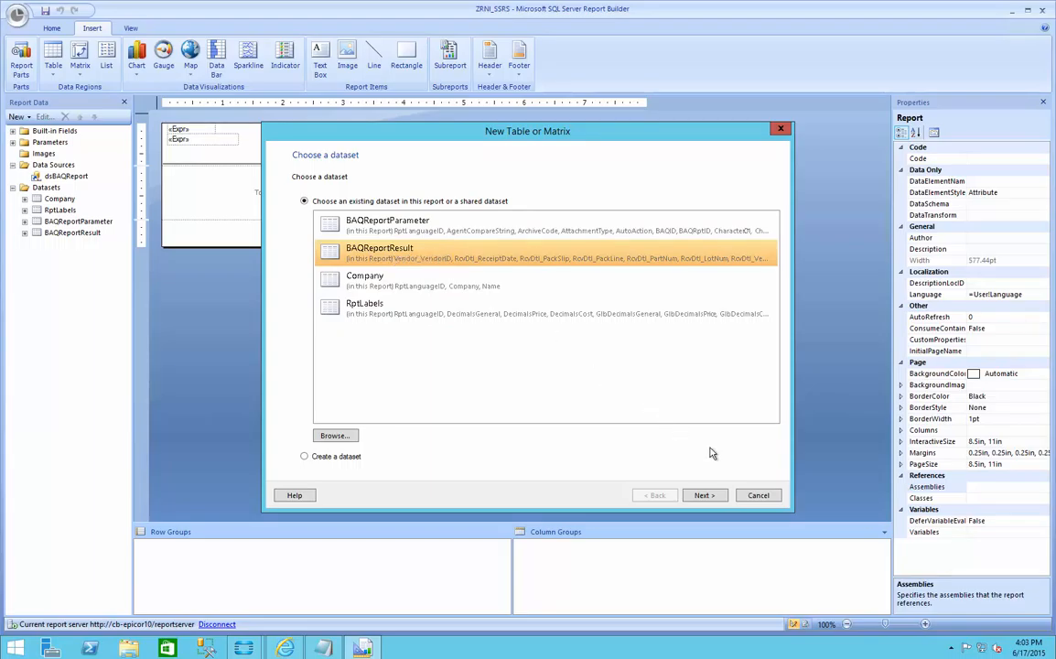
pyautogui.click(703, 497)
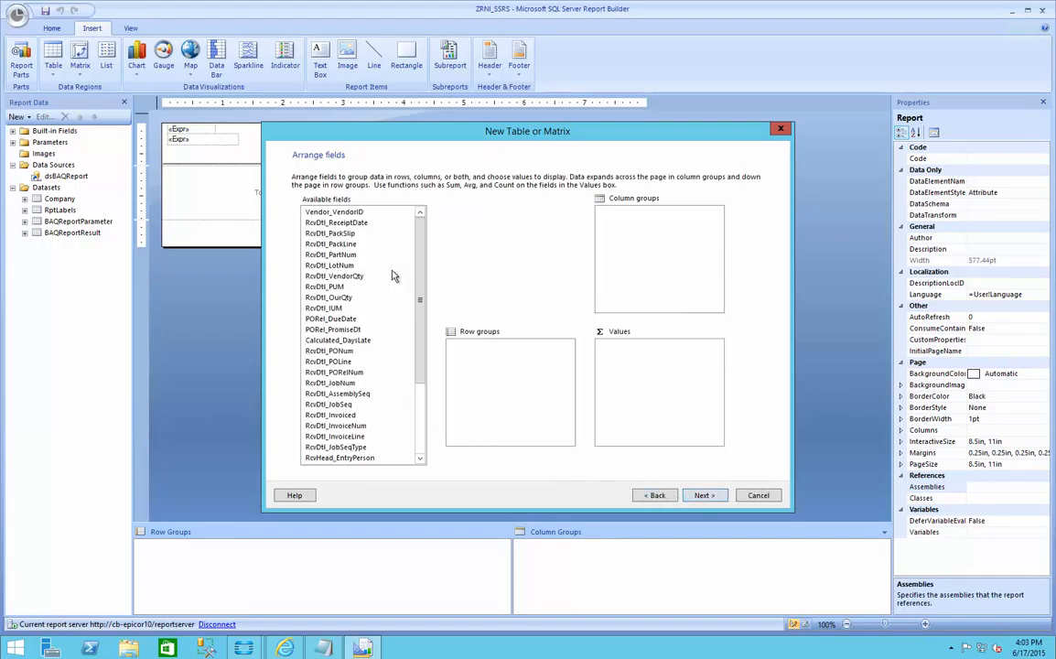
# Step: Group the table rows by Vendor_VendorID and RcvDtl_PONum, and add Calculated_DaysLate as a summed value
pyautogui.click(357, 212)
pyautogui.moveTo(357, 212); pyautogui.dragTo(452, 348)
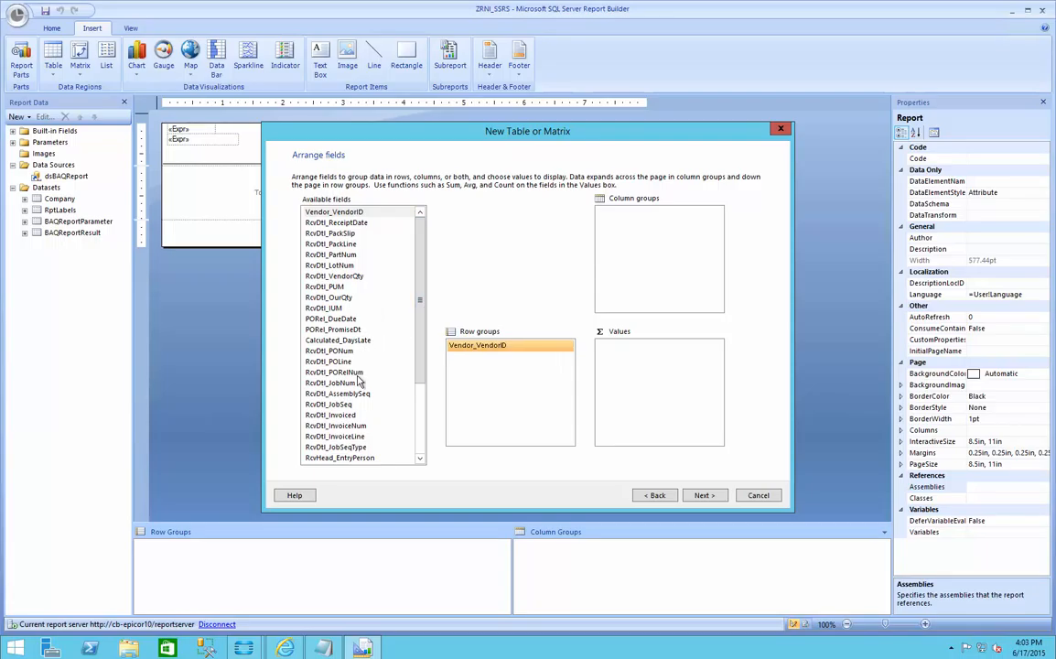
pyautogui.moveTo(343, 355); pyautogui.dragTo(467, 359)
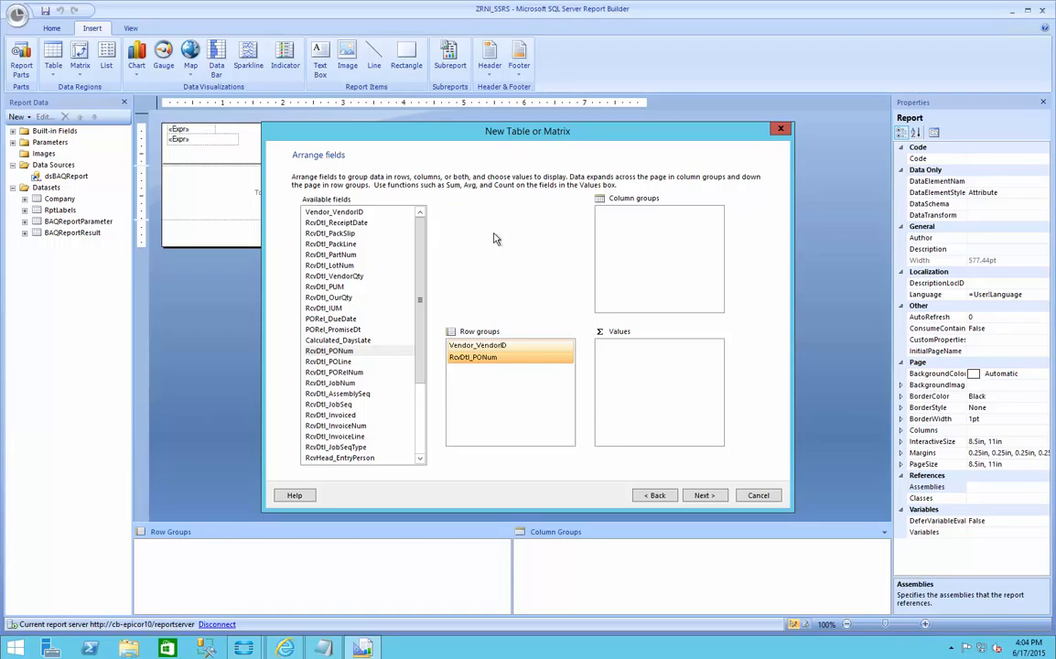
pyautogui.click(352, 342)
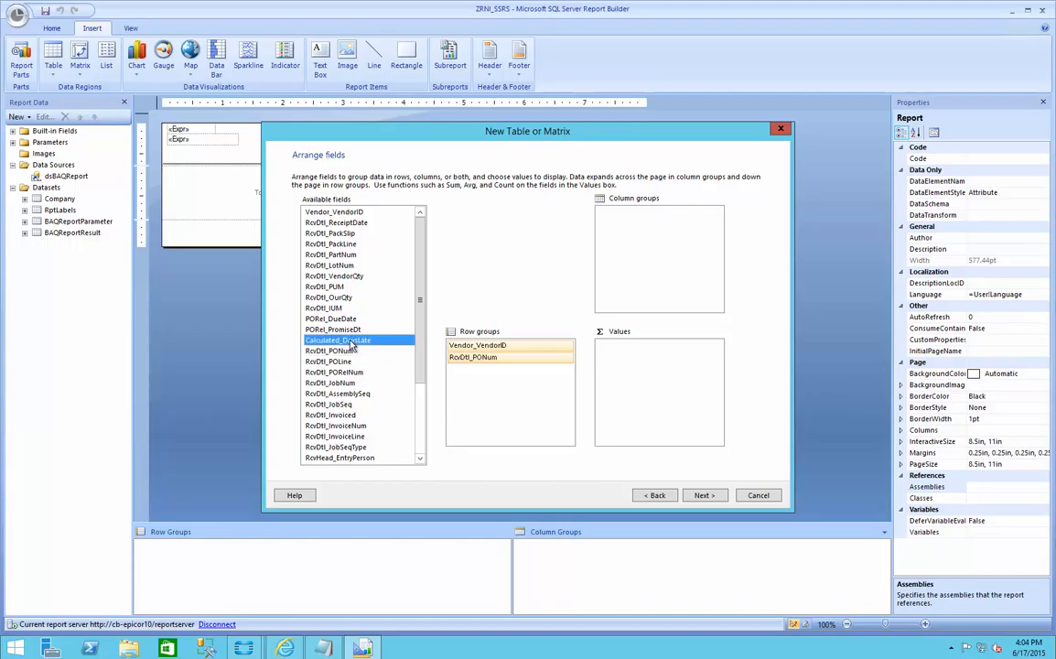
pyautogui.moveTo(352, 344); pyautogui.dragTo(644, 360)
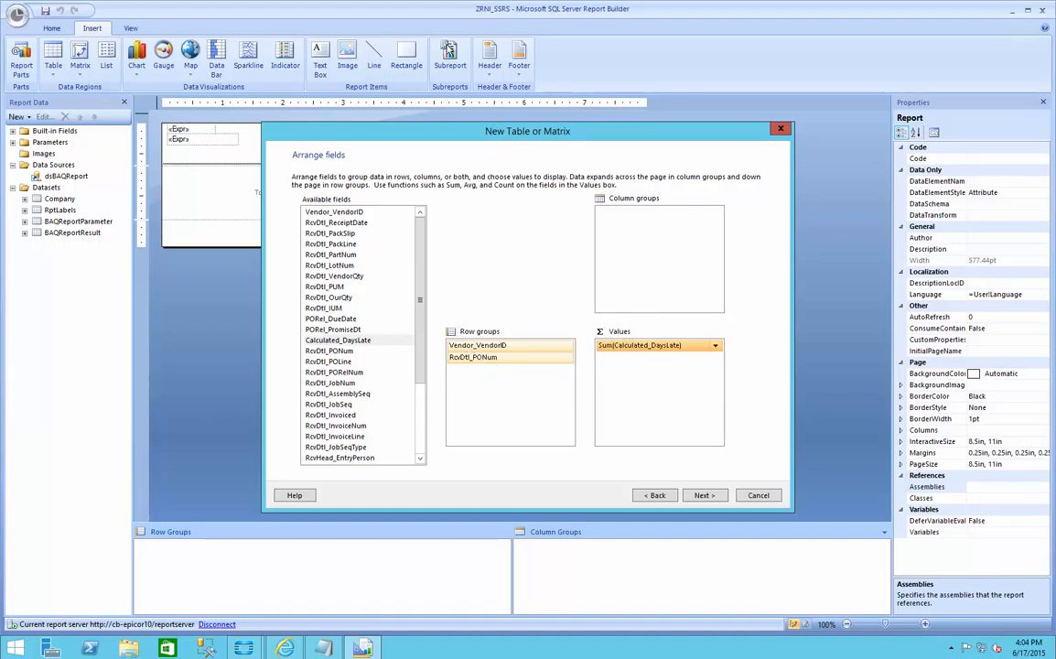
pyautogui.click(703, 495)
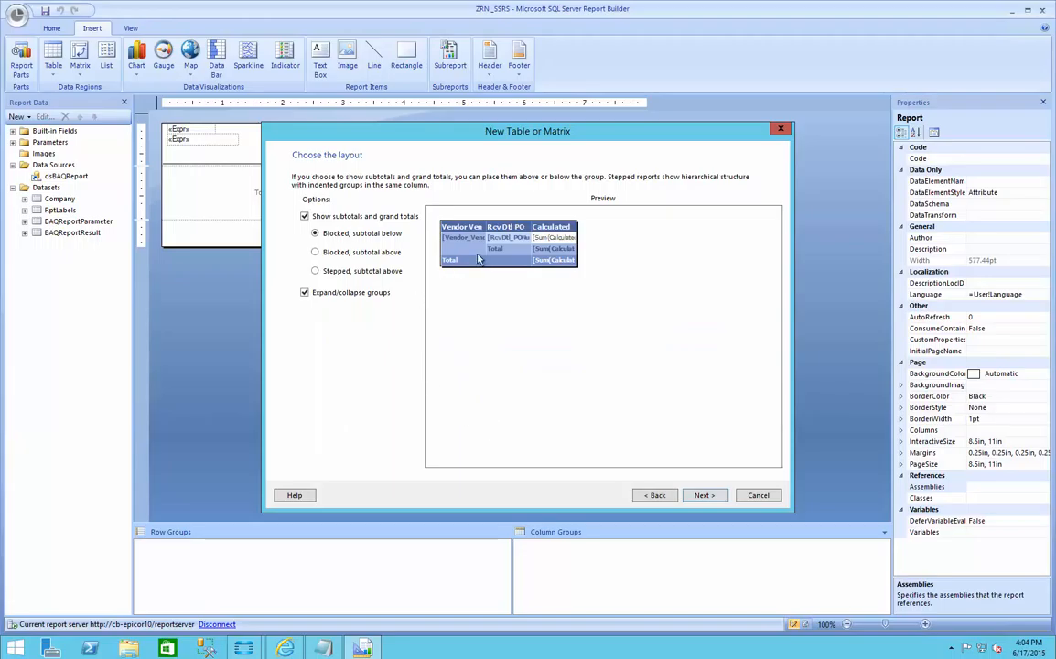
# Step: Compare the blocked and stepped layouts with subtotals above, and choose the stepped layout for the table
pyautogui.click(315, 251)
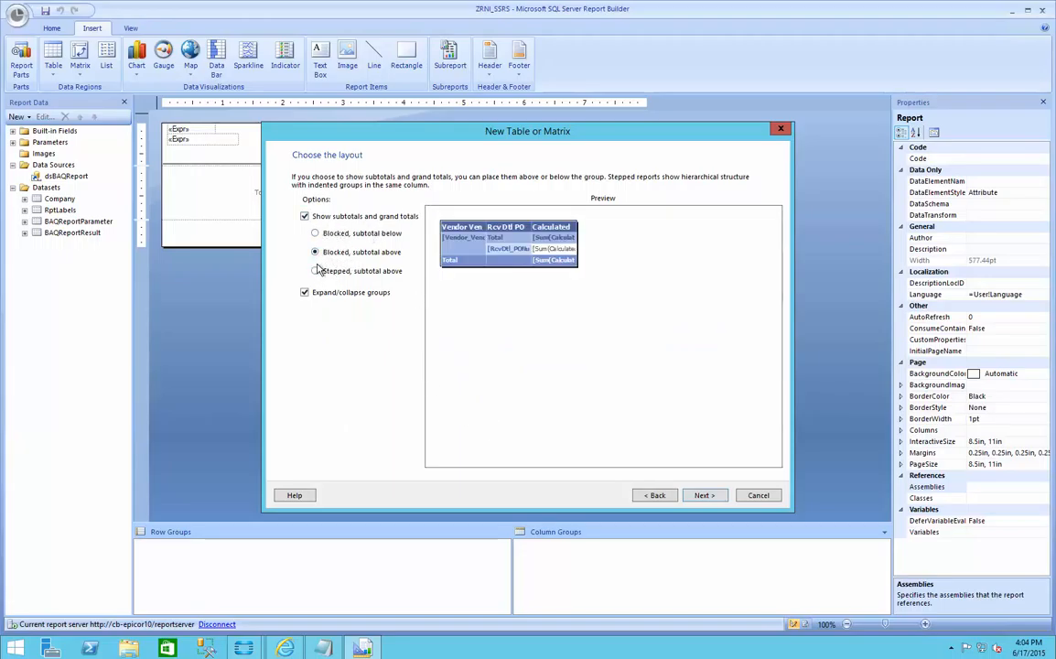
pyautogui.click(315, 271)
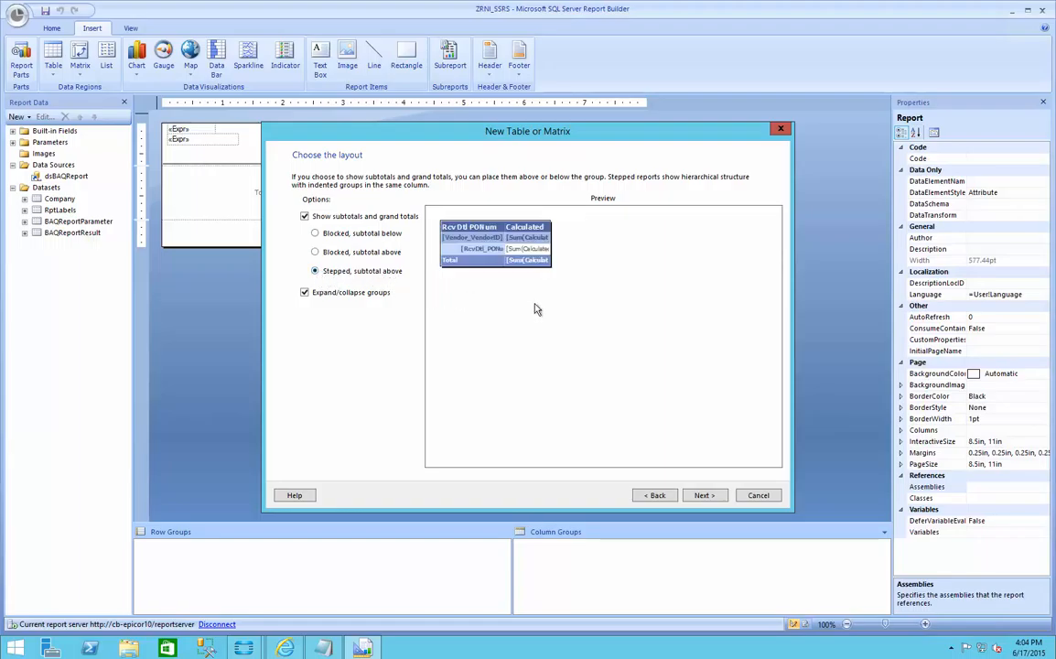
pyautogui.click(714, 497)
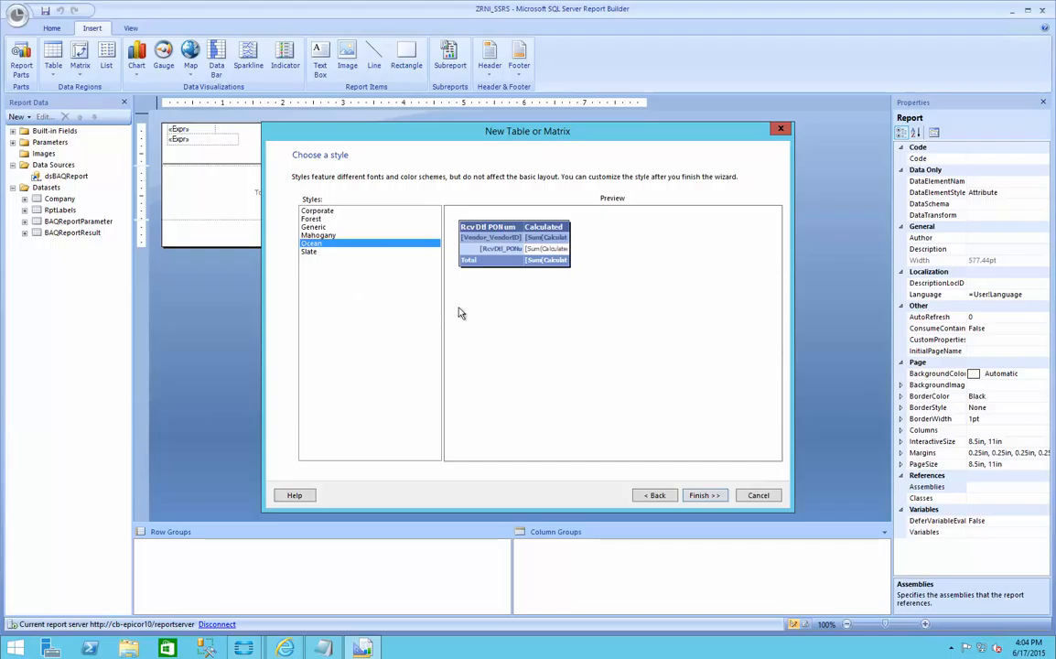
# Step: Compare the Corporate, Forest and Generic table styles, apply Generic, and finish the Table Wizard
pyautogui.click(331, 211)
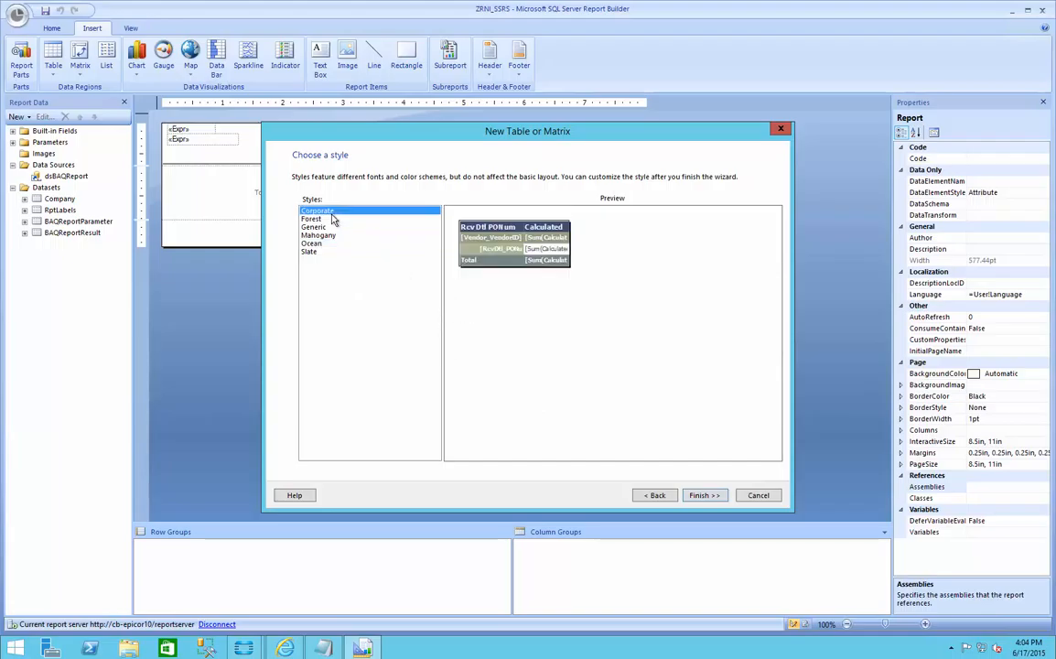
pyautogui.click(331, 220)
pyautogui.click(328, 227)
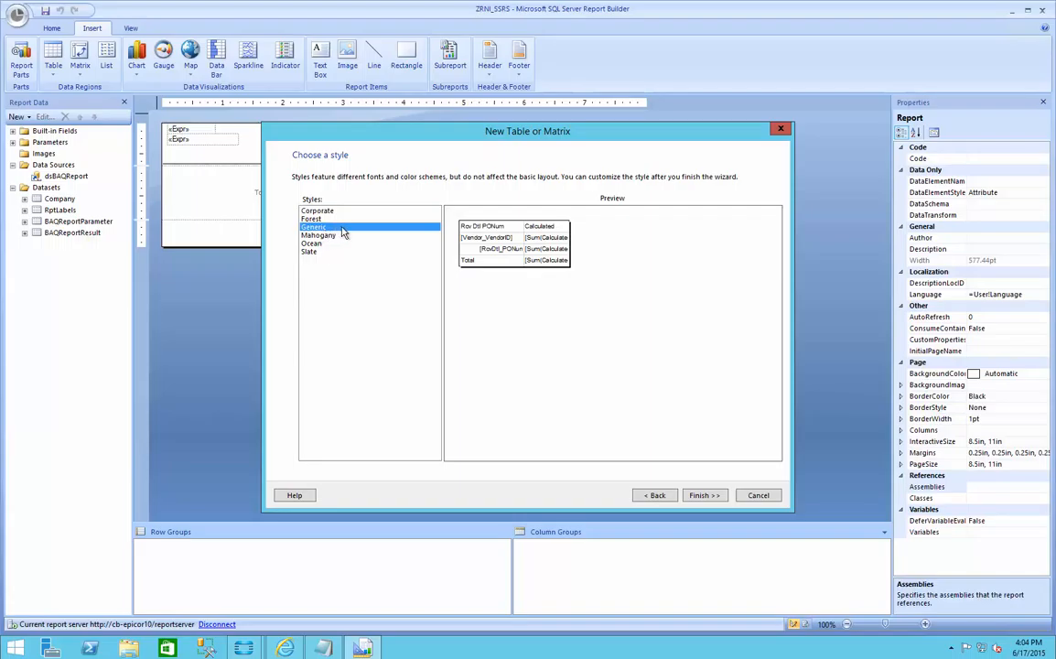
pyautogui.click(706, 496)
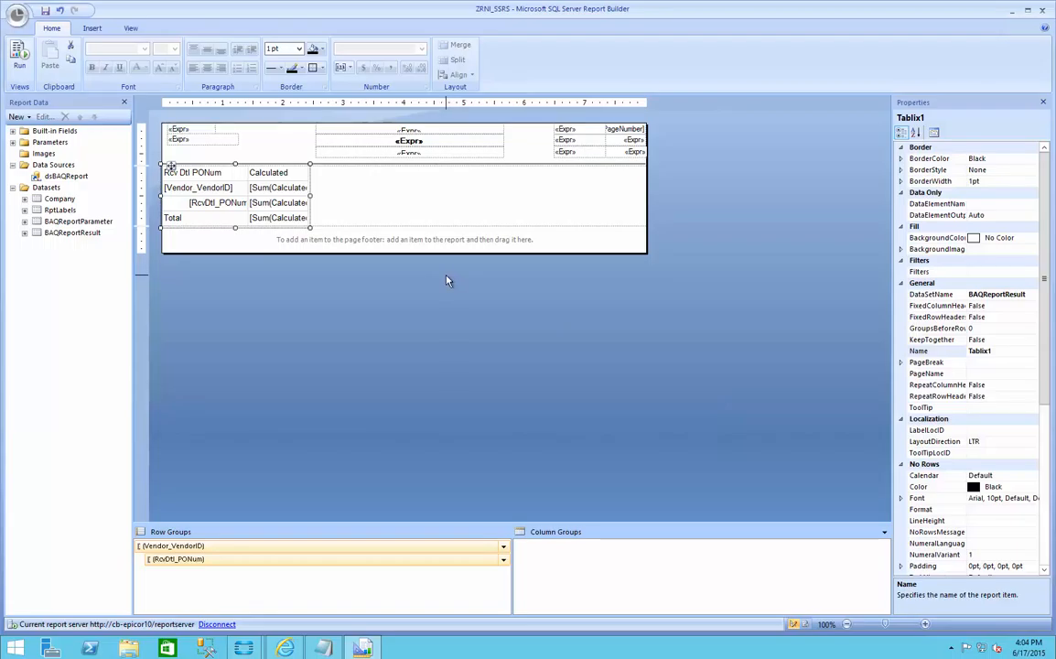
# Step: Run the report using the table GUID copied from the untitled Notepad note as the TableGuid parameter
pyautogui.click(25, 57)
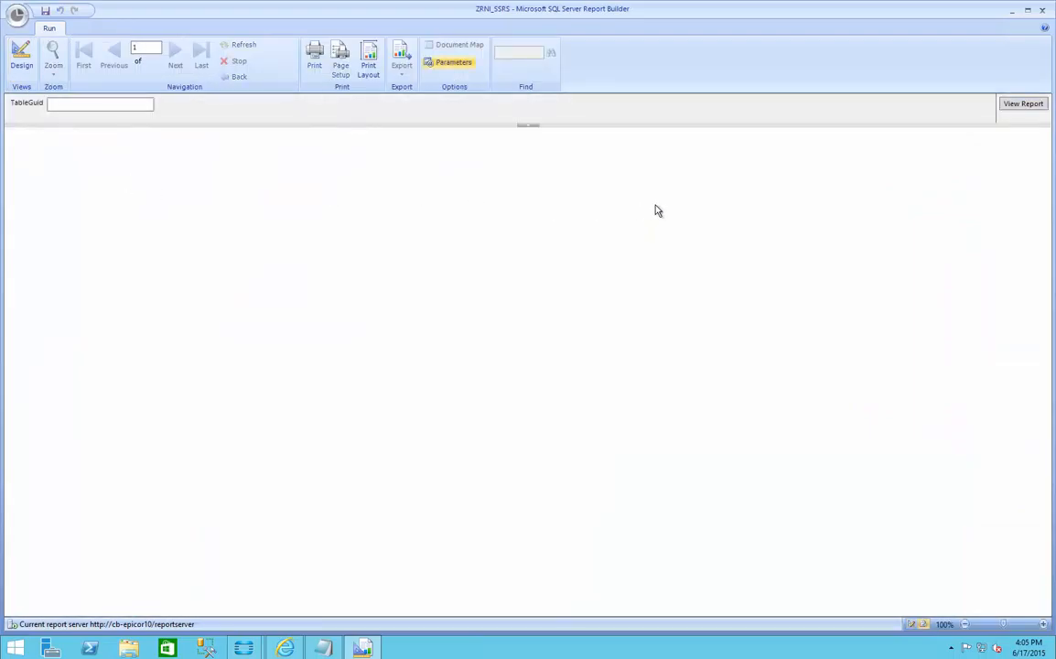
pyautogui.click(58, 106)
pyautogui.moveTo(340, 649)
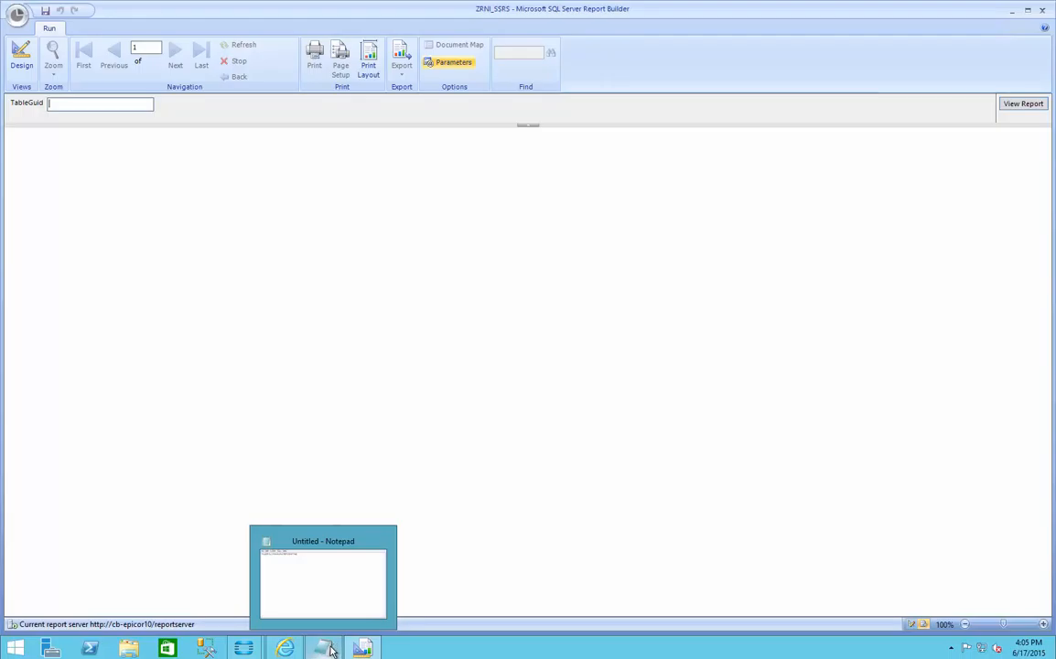
pyautogui.click(330, 649)
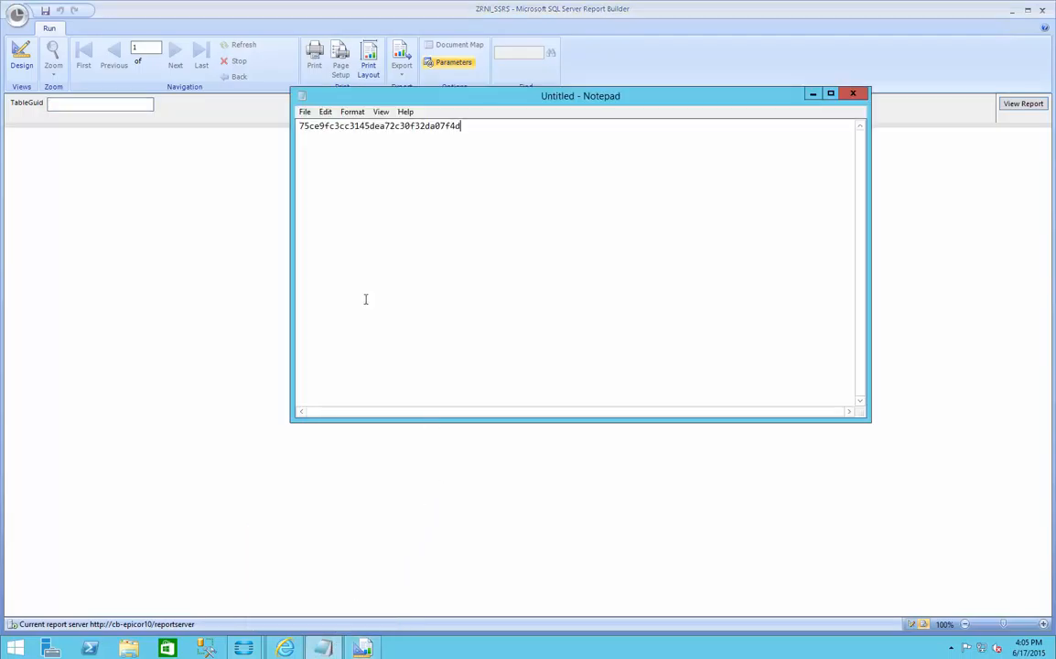
pyautogui.moveTo(474, 127); pyautogui.dragTo(301, 129)
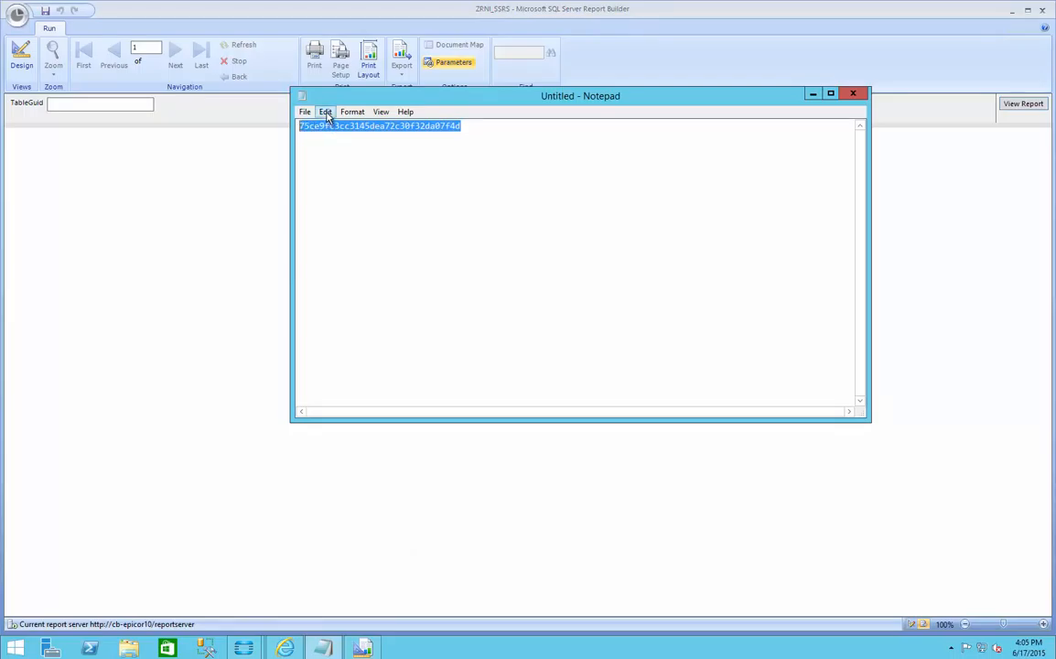
pyautogui.click(325, 111)
pyautogui.click(346, 157)
pyautogui.click(88, 102)
pyautogui.rightClick(89, 103)
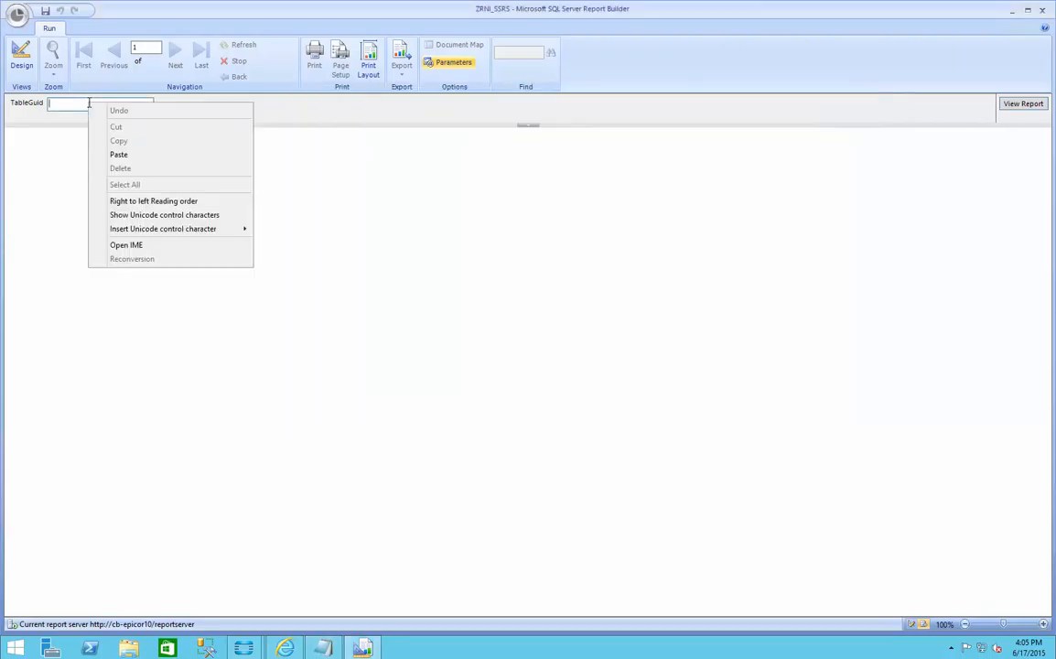
pyautogui.click(119, 155)
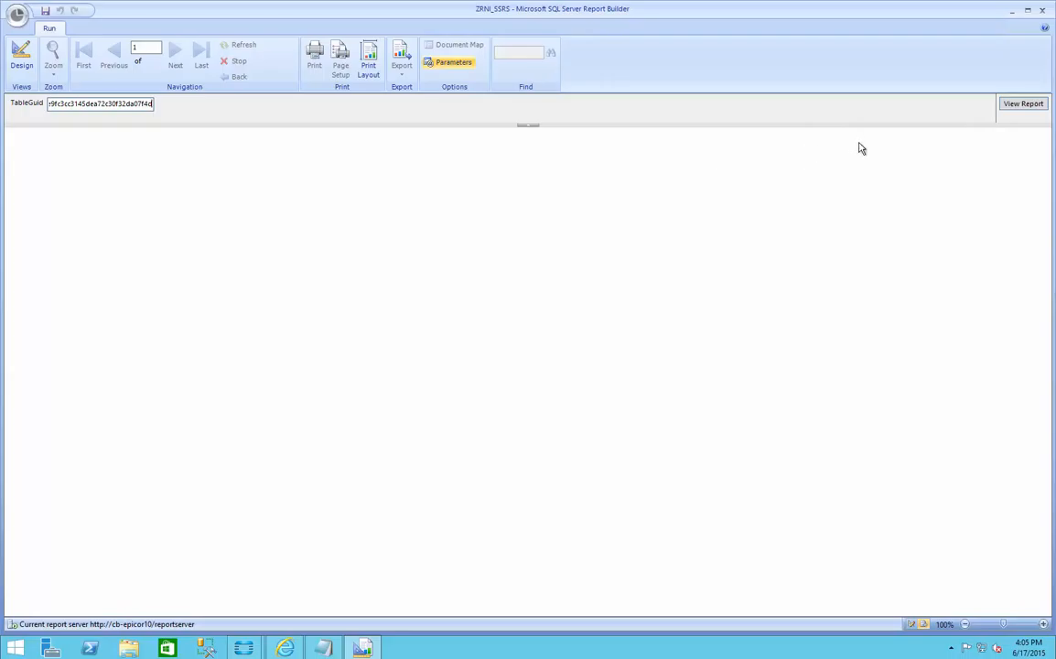
pyautogui.click(1017, 105)
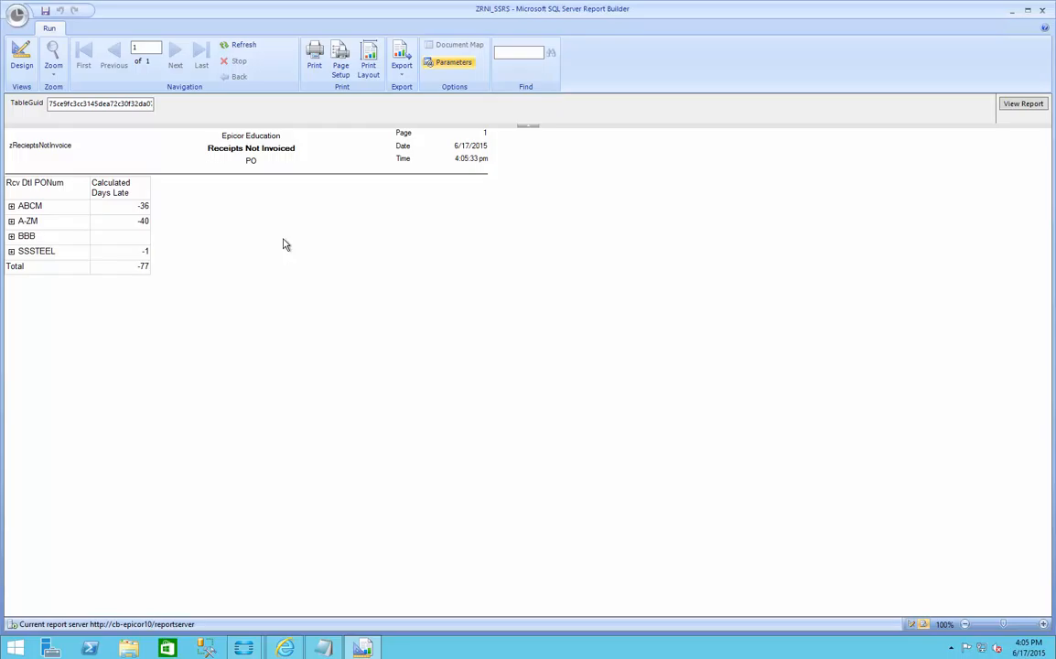
# Step: Expand the ABCM, A-ZM and SSSTEEL vendor groups to inspect their PO rows, and collapse ABCM and A-ZM again
pyautogui.click(11, 206)
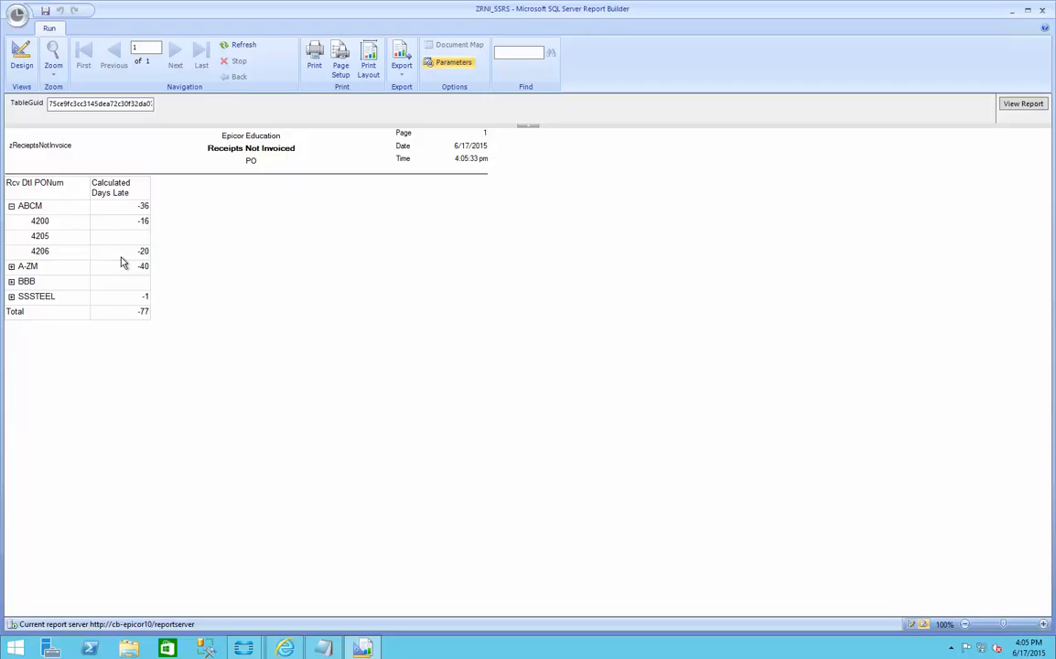
pyautogui.click(12, 267)
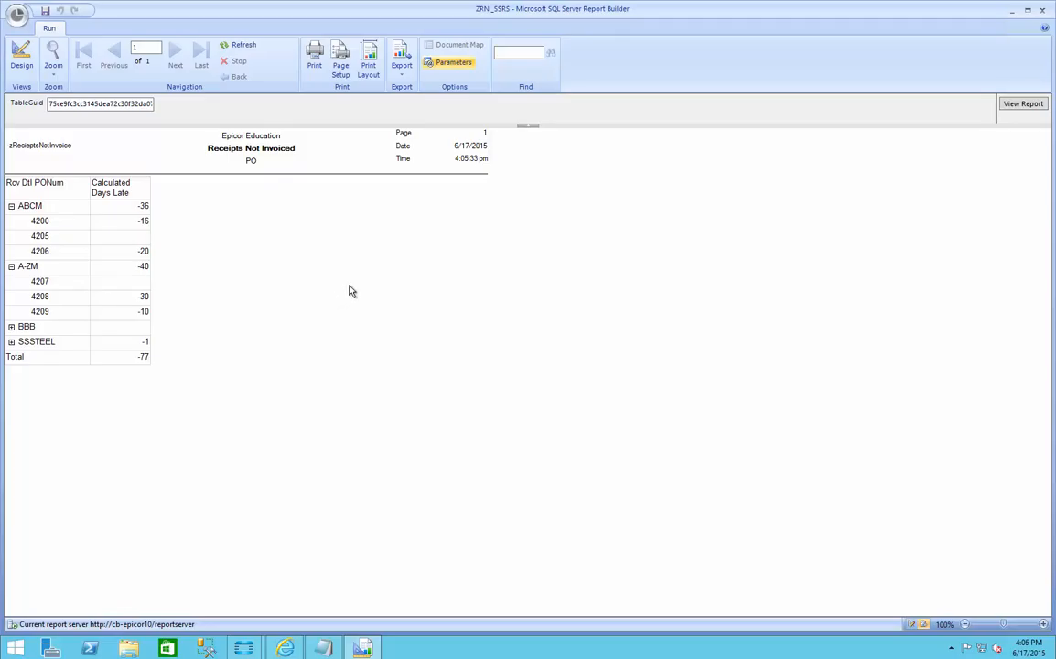
pyautogui.click(11, 341)
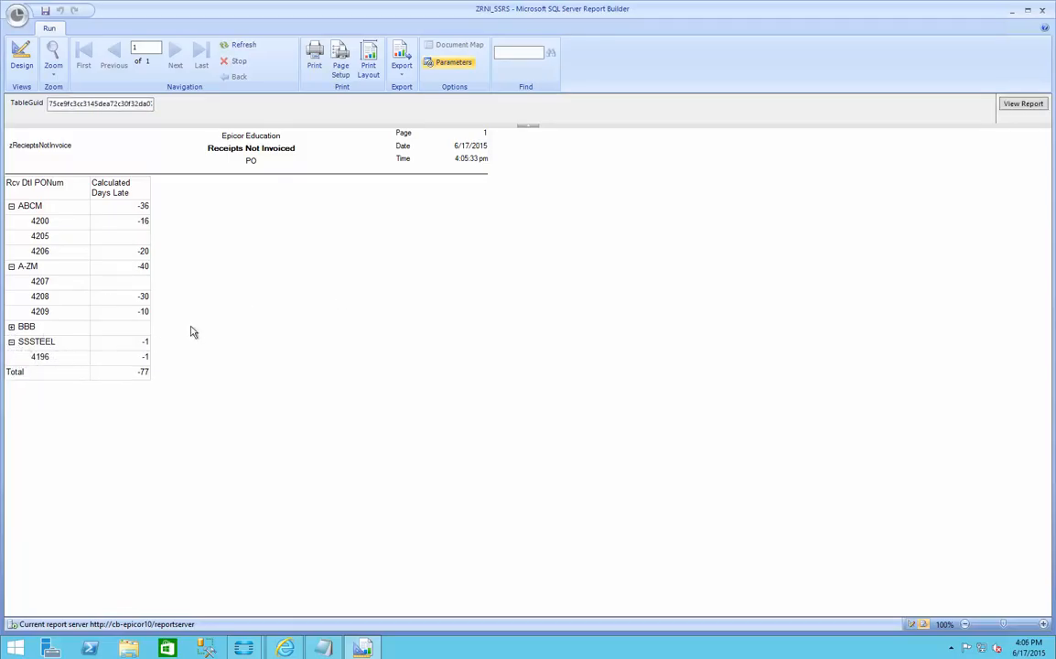
pyautogui.click(11, 206)
pyautogui.click(11, 221)
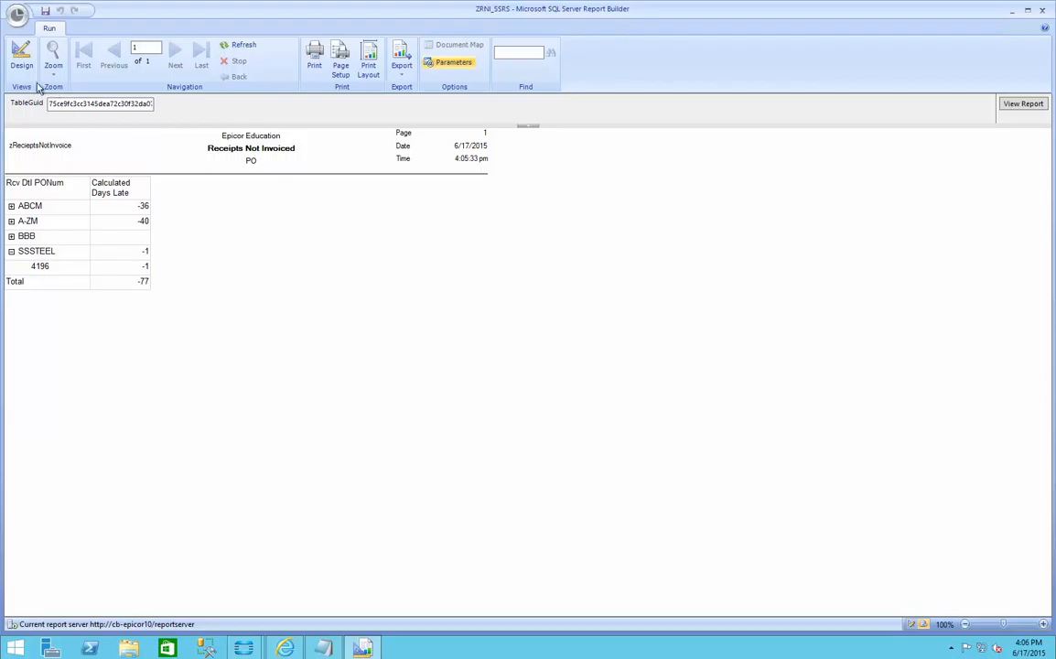
# Step: Save the report, minimize Report Builder and Notepad, and switch to Epicor's BAQ Report Designer
pyautogui.click(45, 13)
pyautogui.click(1010, 13)
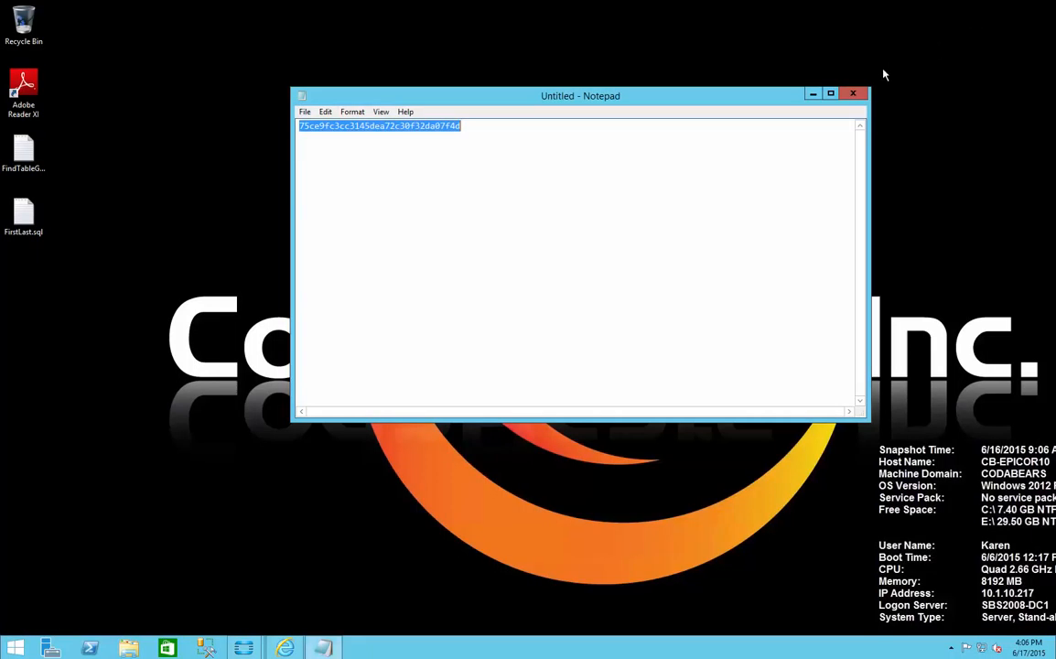
pyautogui.click(812, 95)
pyautogui.moveTo(252, 647)
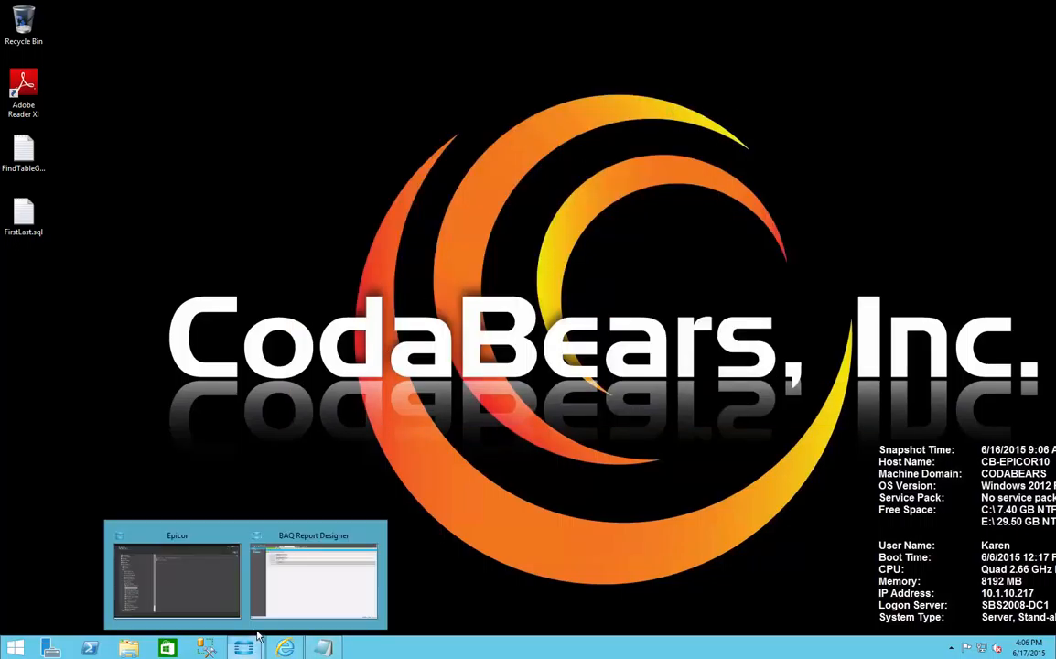
pyautogui.click(286, 595)
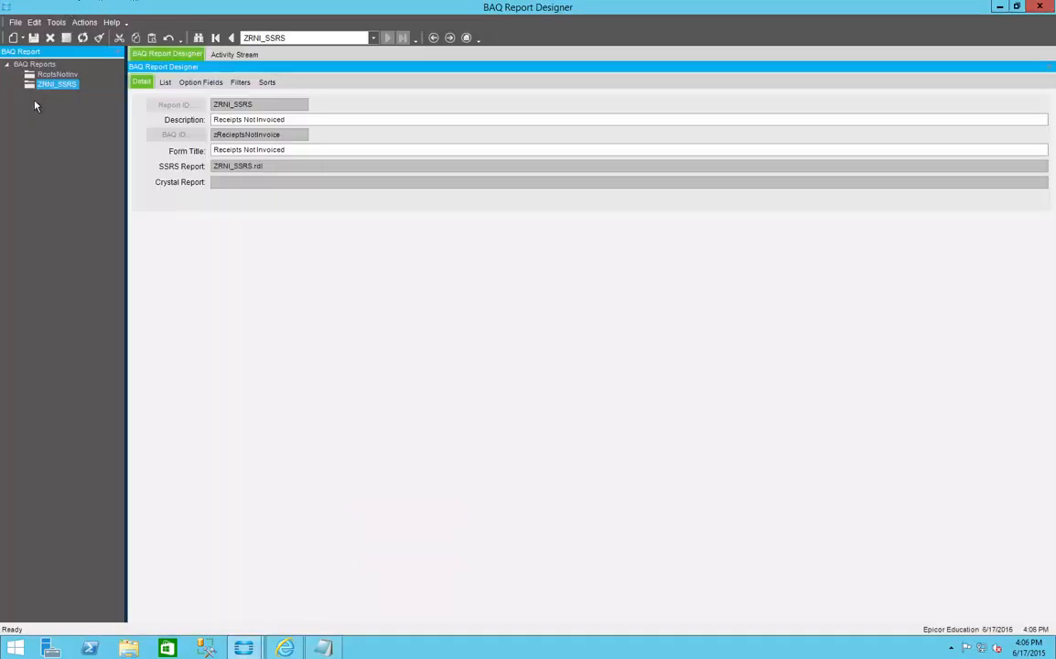
# Step: Open the test report form for ZRNI_SSRS and set Receipt Date From to 1/1/2015
pyautogui.click(83, 22)
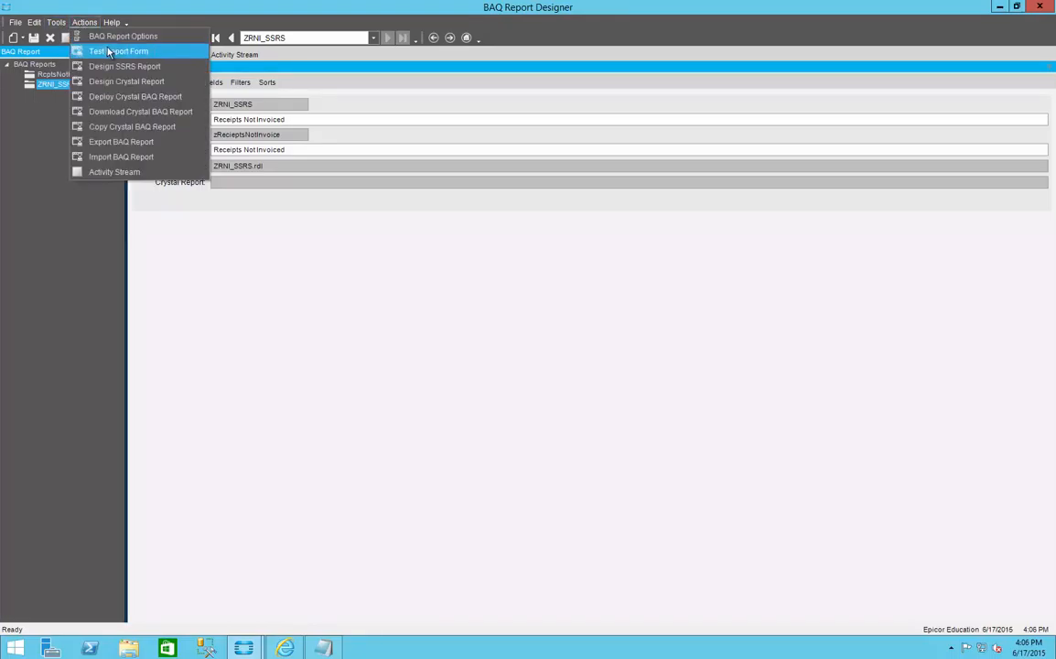
pyautogui.click(101, 51)
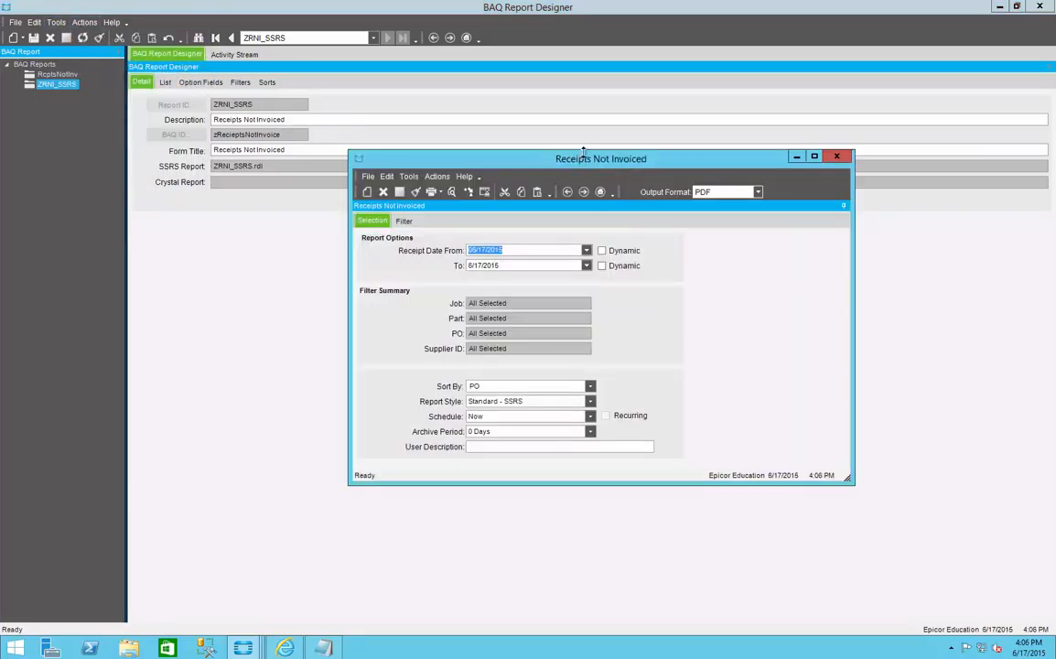
pyautogui.click(587, 250)
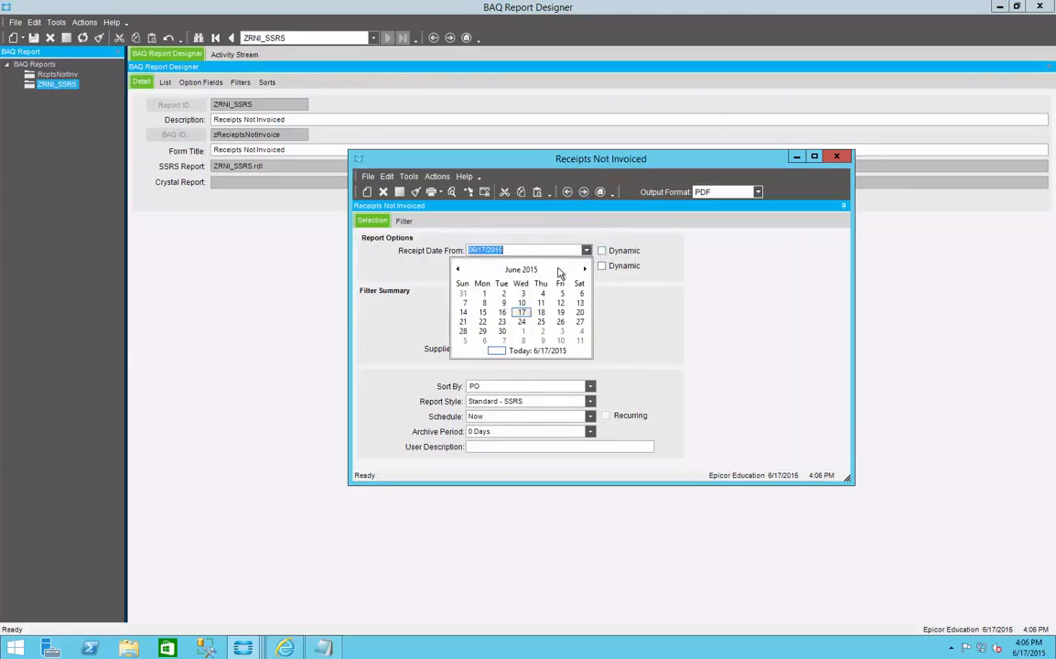
pyautogui.click(458, 270)
pyautogui.click(459, 270)
pyautogui.click(459, 270)
pyautogui.click(459, 269)
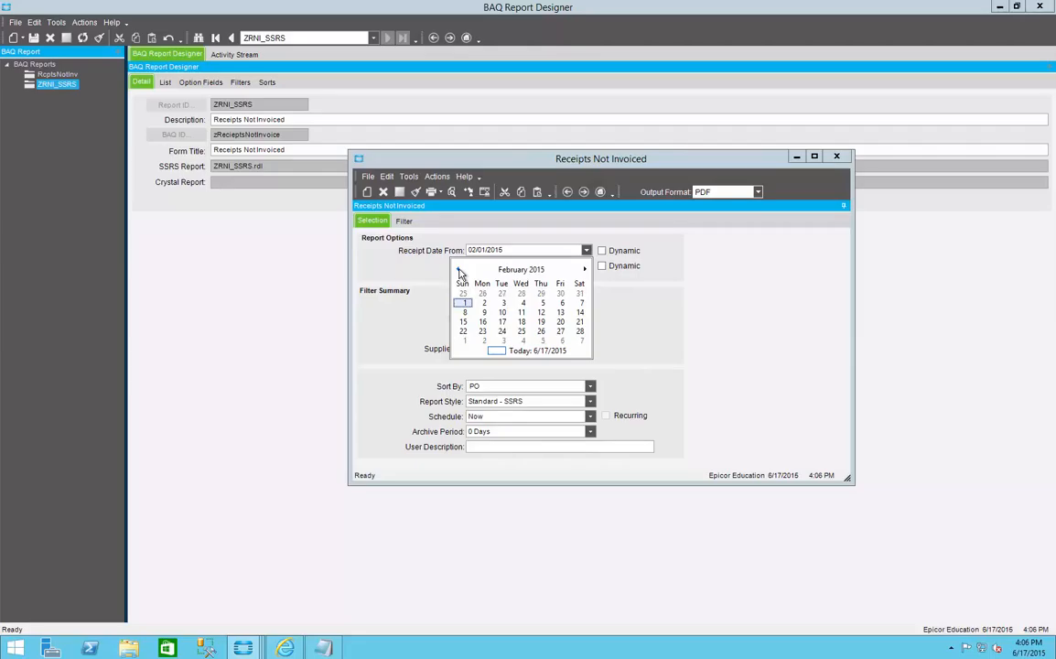
pyautogui.click(460, 270)
pyautogui.click(540, 293)
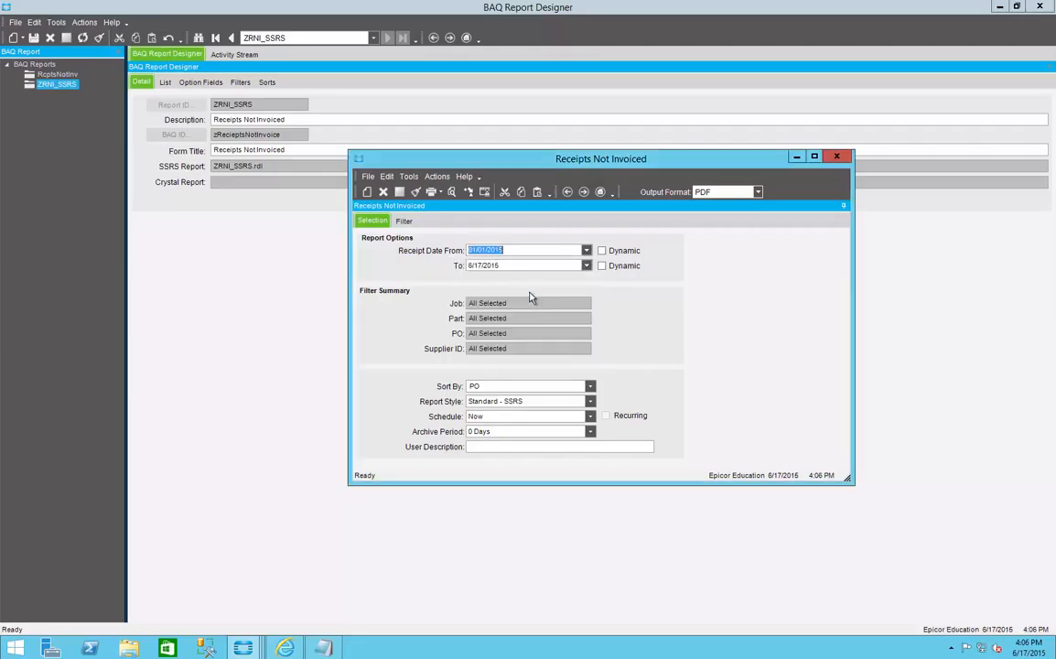
# Step: Filter the test report to the fifteen most recent purchase orders, down to the JITMACH order, and return to the selection options
pyautogui.click(402, 222)
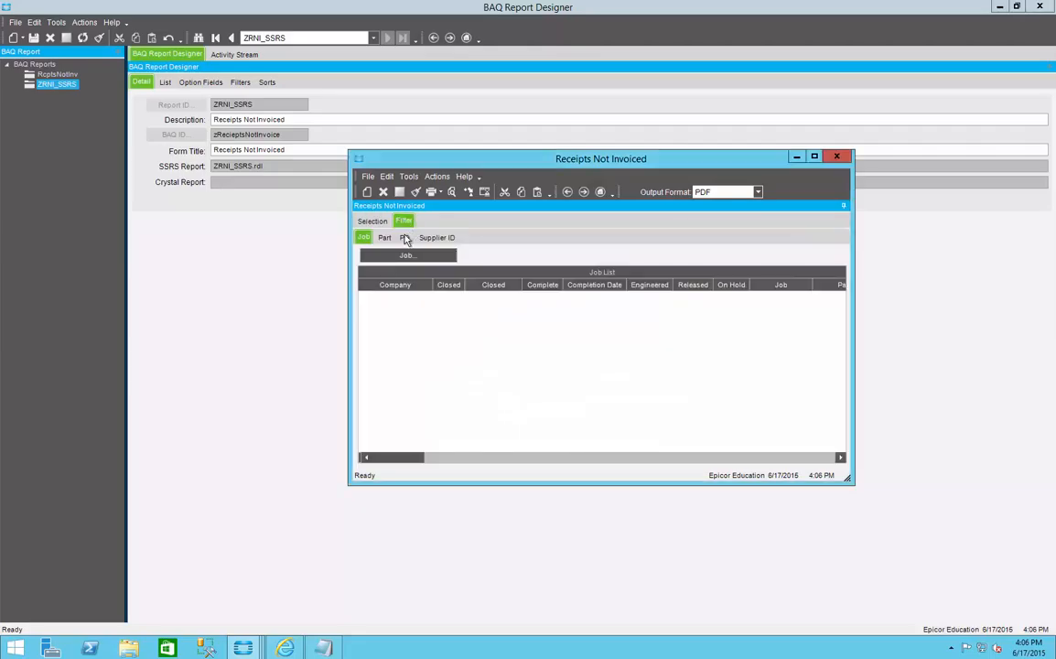
pyautogui.click(404, 237)
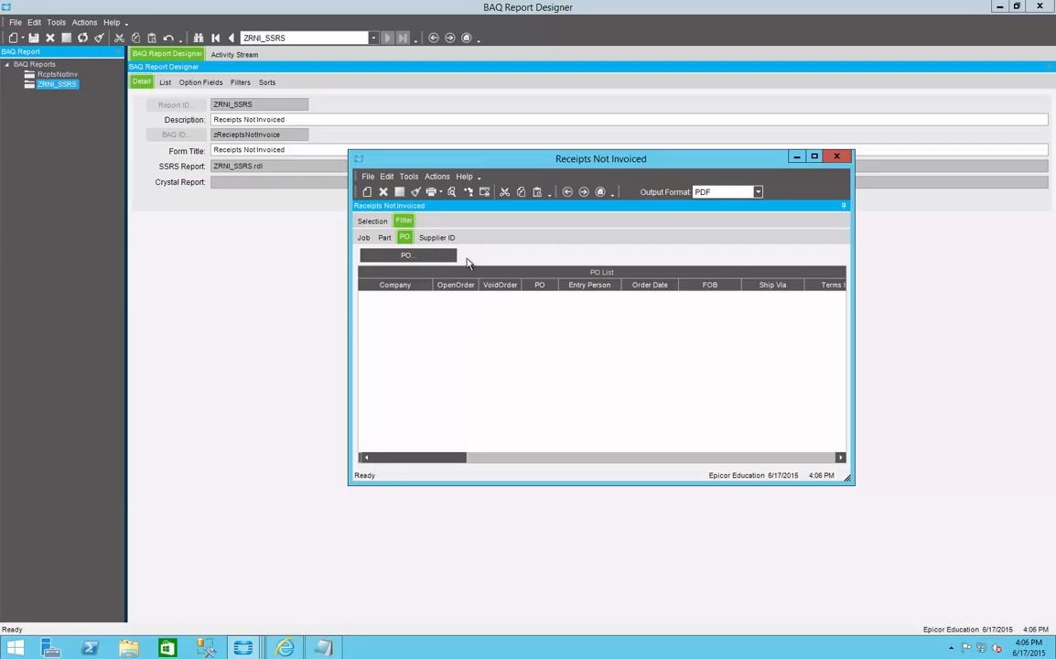
pyautogui.click(434, 258)
pyautogui.click(683, 97)
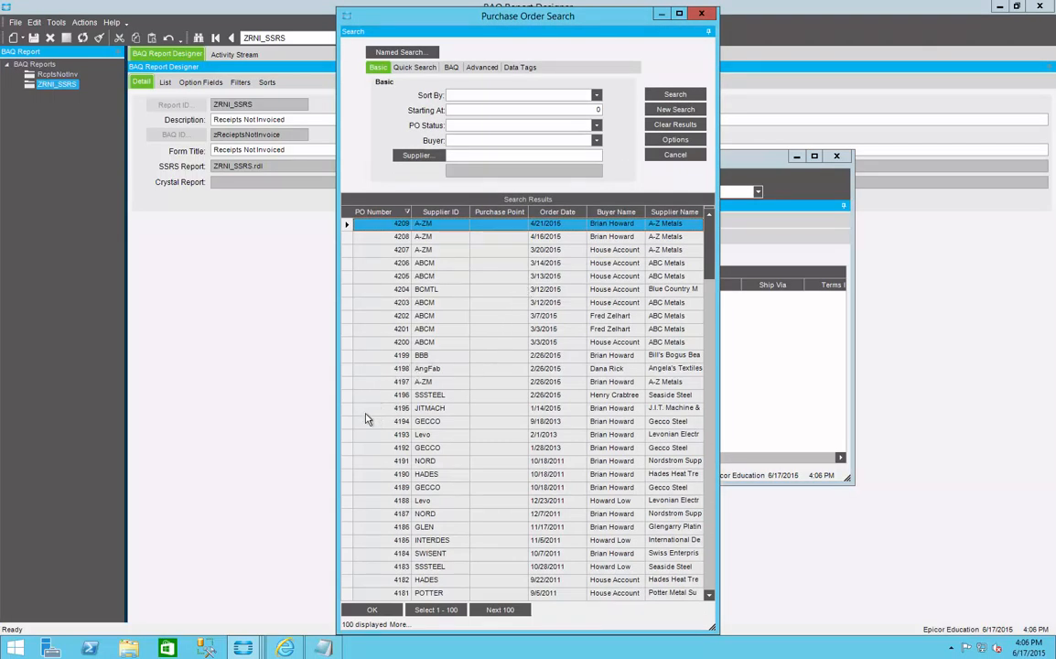
pyautogui.keyDown('shift'); pyautogui.click(361, 413); pyautogui.keyUp('shift')
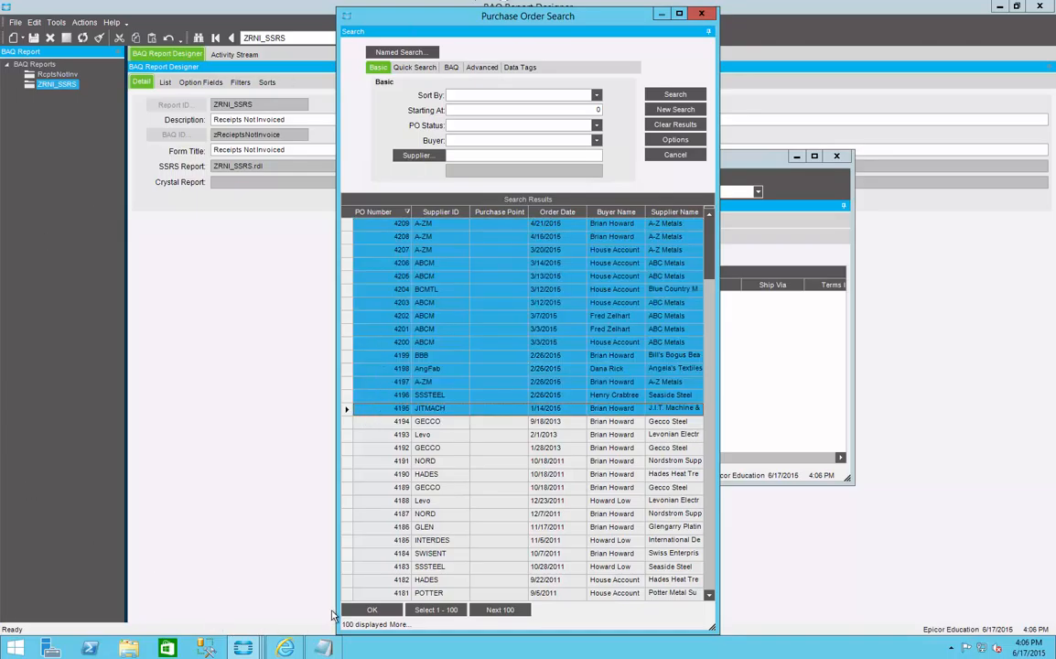
pyautogui.click(380, 610)
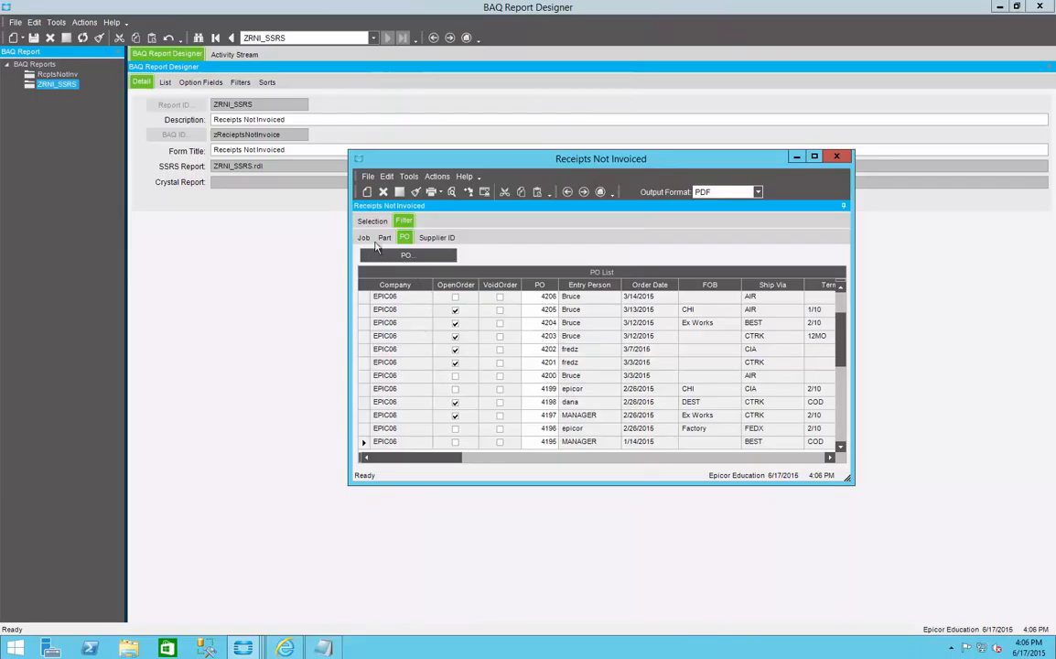
pyautogui.click(371, 222)
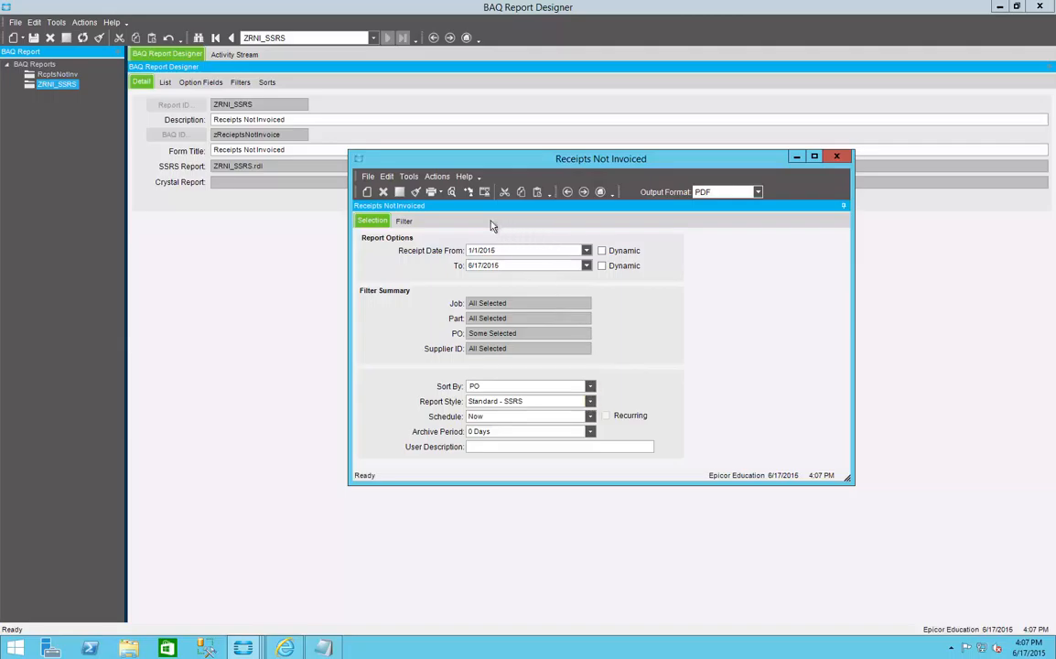
# Step: Preview the Receipts Not Invoiced report as a PDF, and close the PDF and the test report form
pyautogui.click(451, 192)
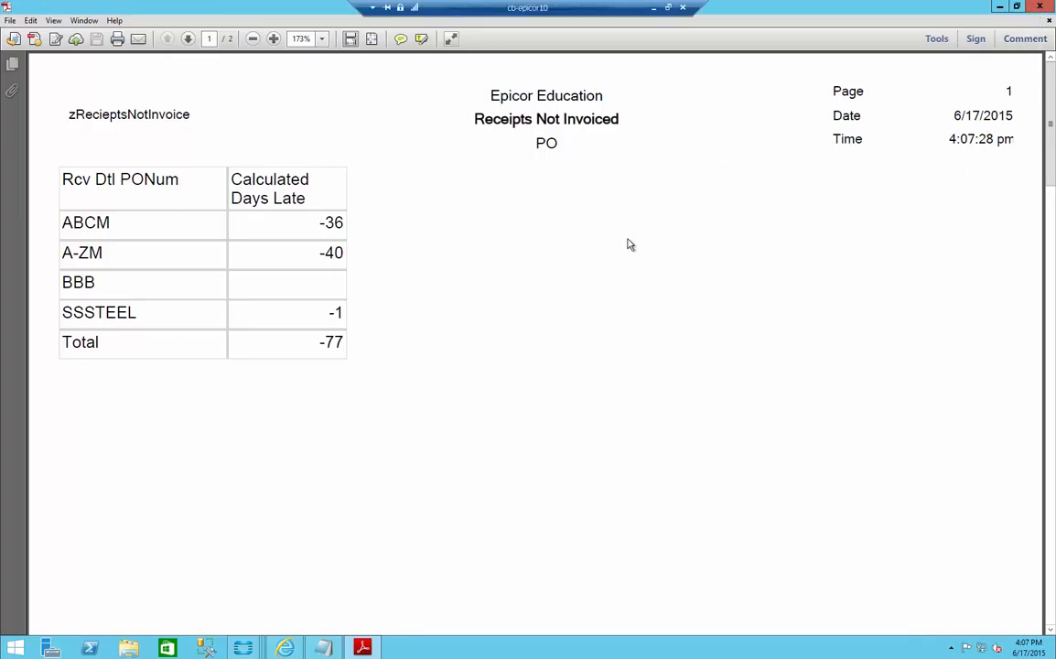
pyautogui.click(1038, 7)
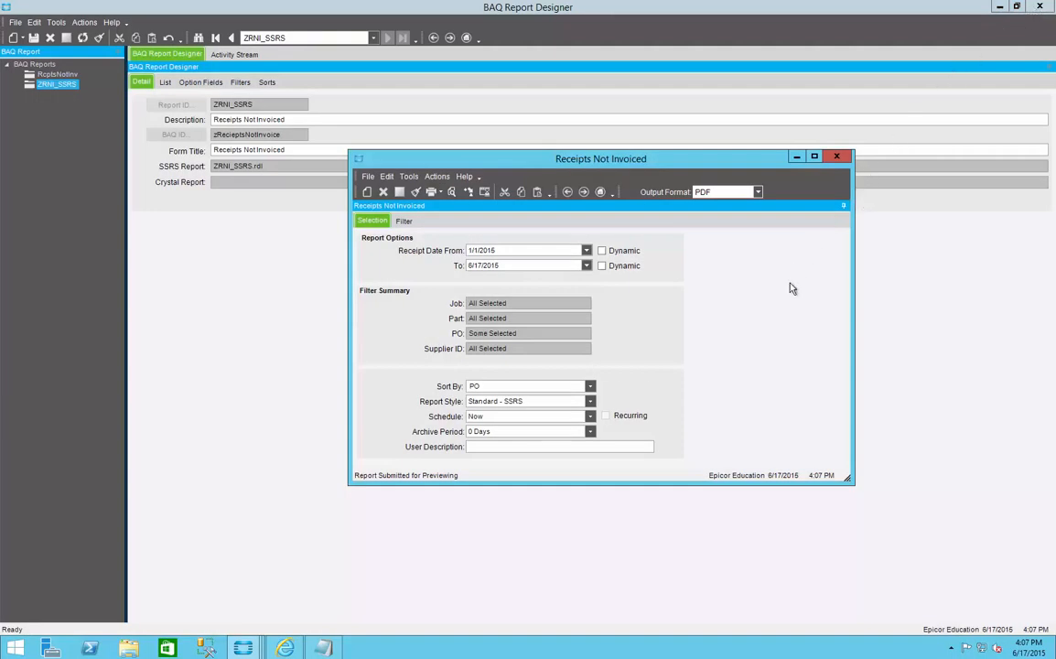
pyautogui.click(834, 159)
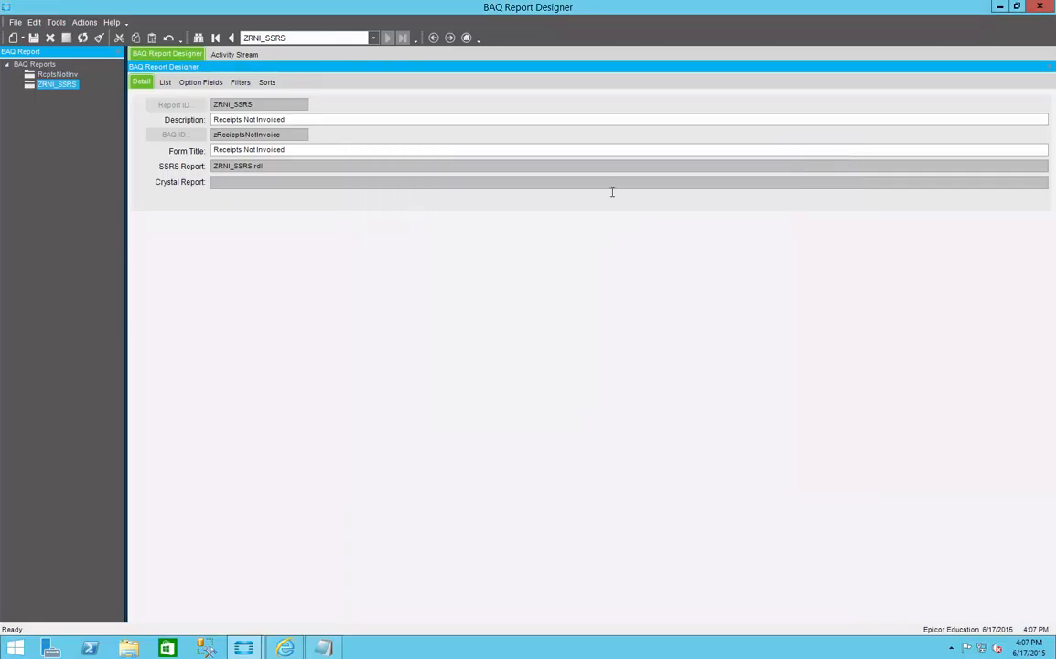
# Step: Open the ZRNI_SSRS design in Report Builder from the BAQ Report Designer and close it again
pyautogui.click(84, 22)
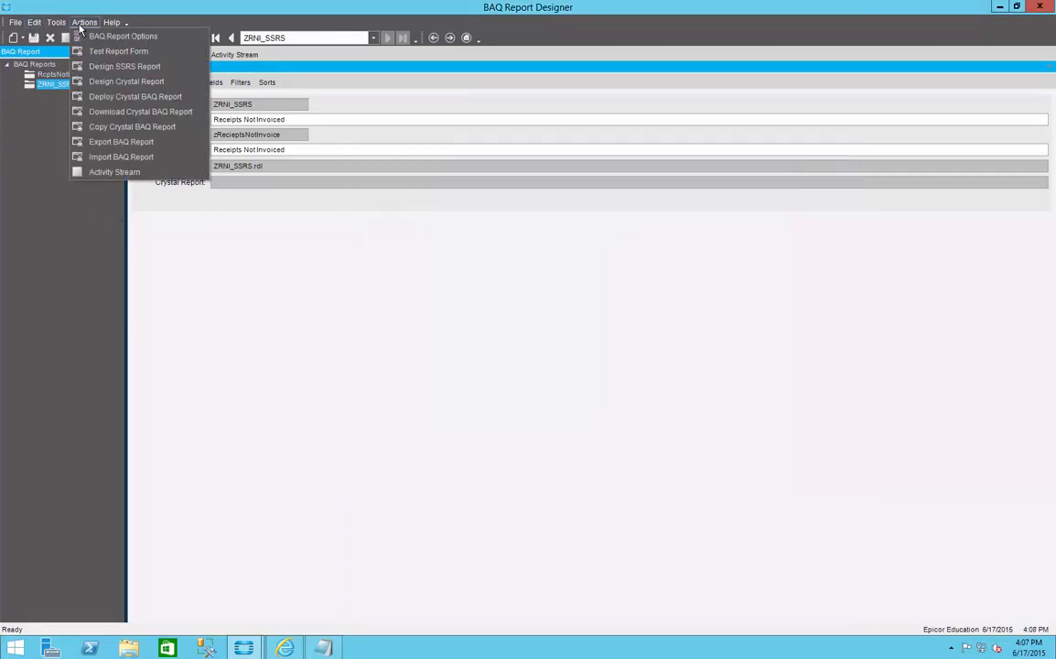
pyautogui.click(100, 65)
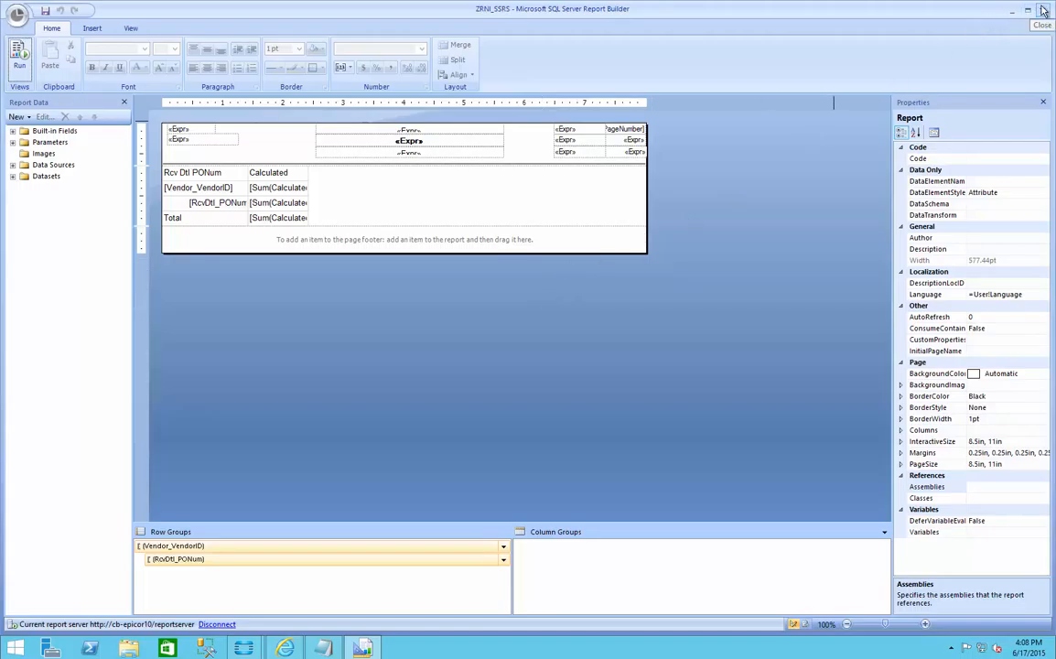
pyautogui.click(1043, 11)
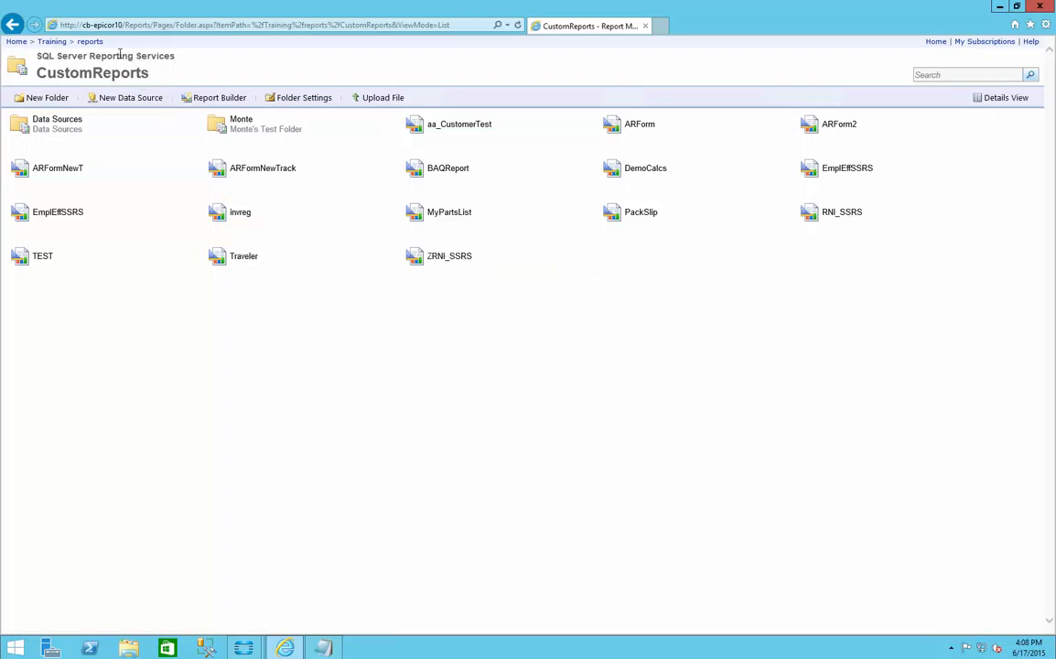
# Step: Open ZRNI_SSRS for editing from the CustomReports folder in Report Manager, allow Report Builder to run, and close it again
pyautogui.moveTo(543, 266)
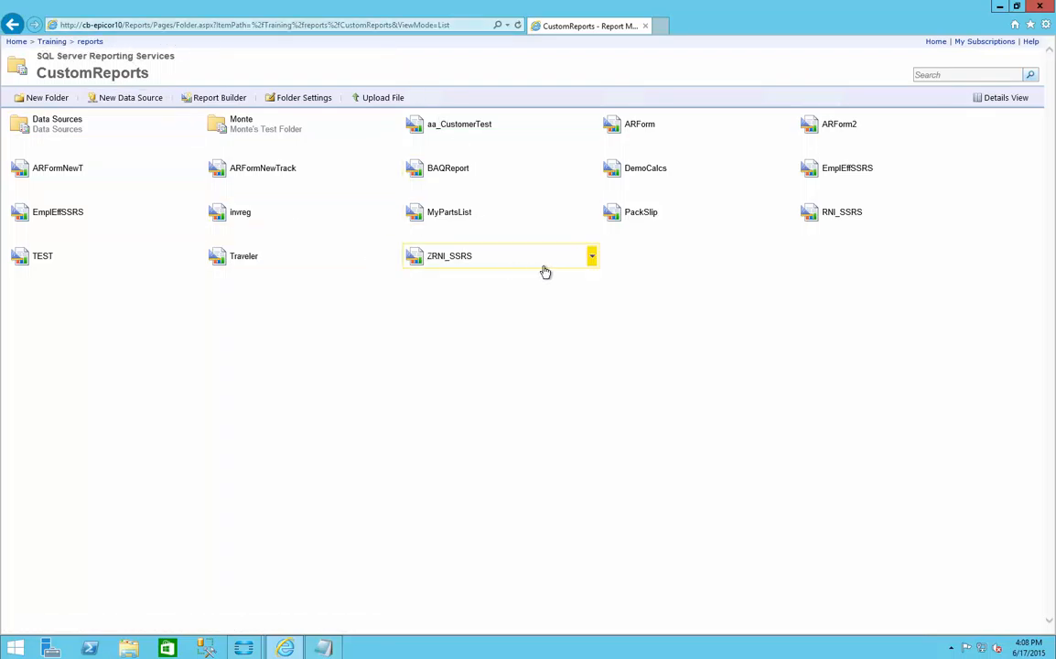
pyautogui.click(592, 260)
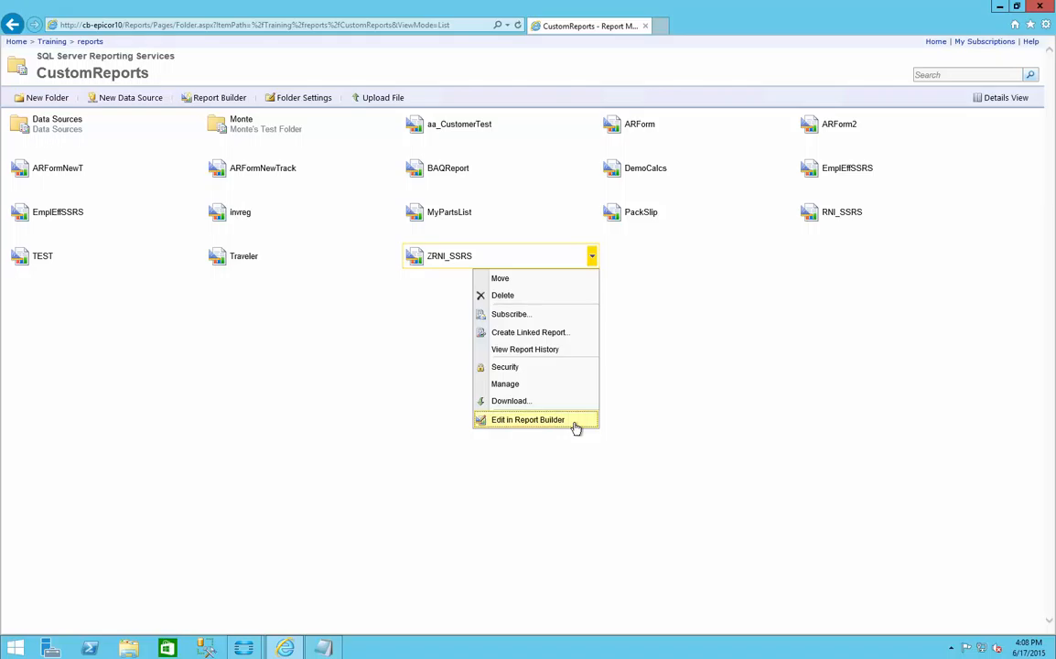
pyautogui.click(528, 419)
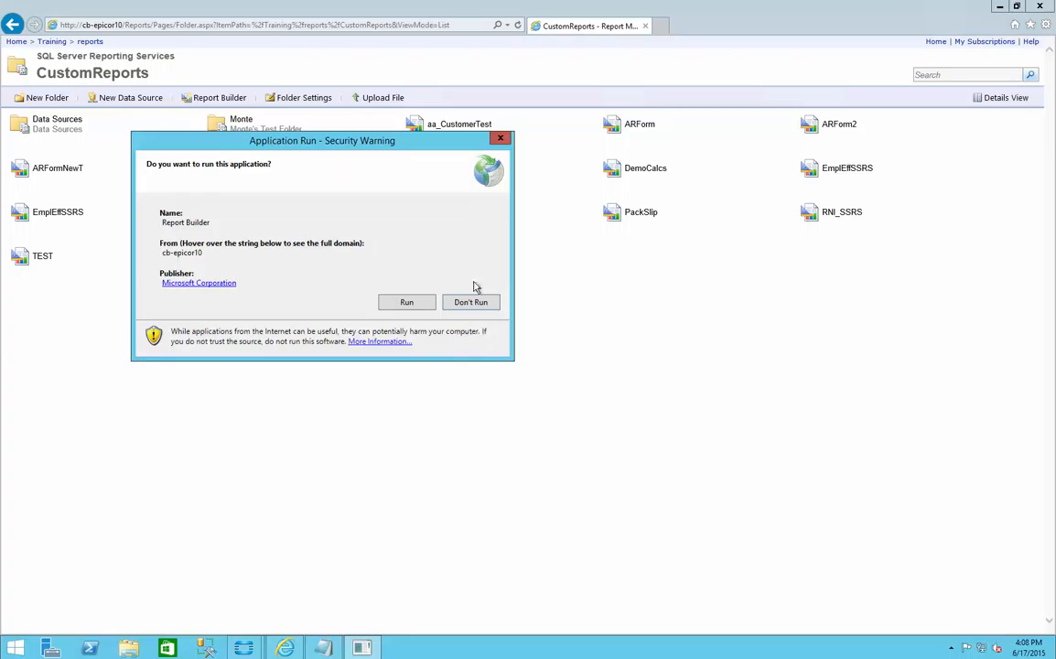
pyautogui.click(405, 301)
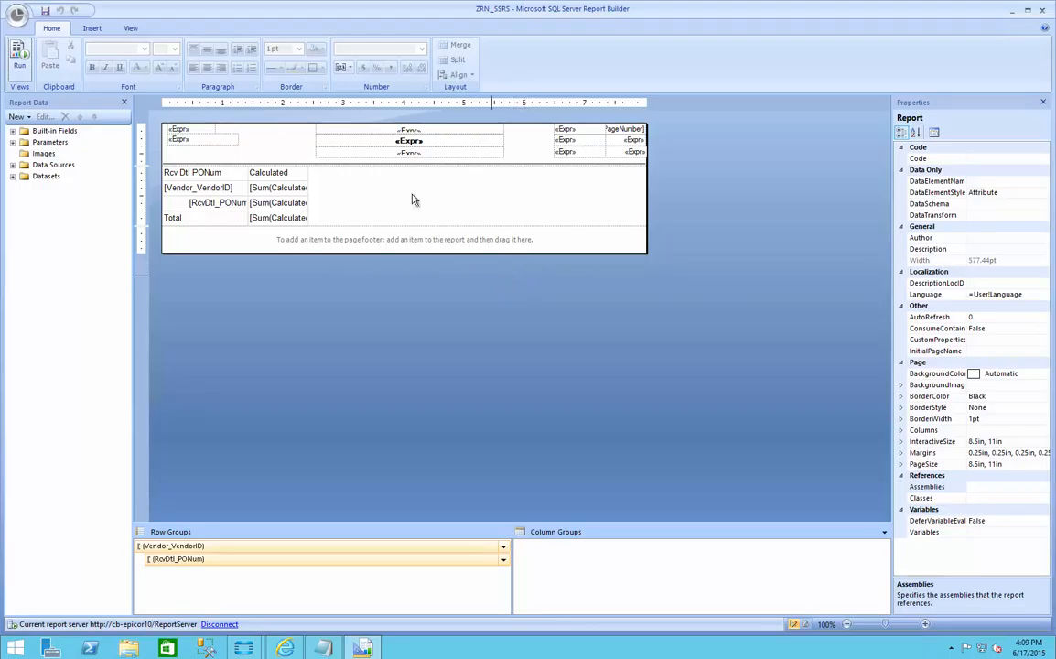
pyautogui.click(1042, 10)
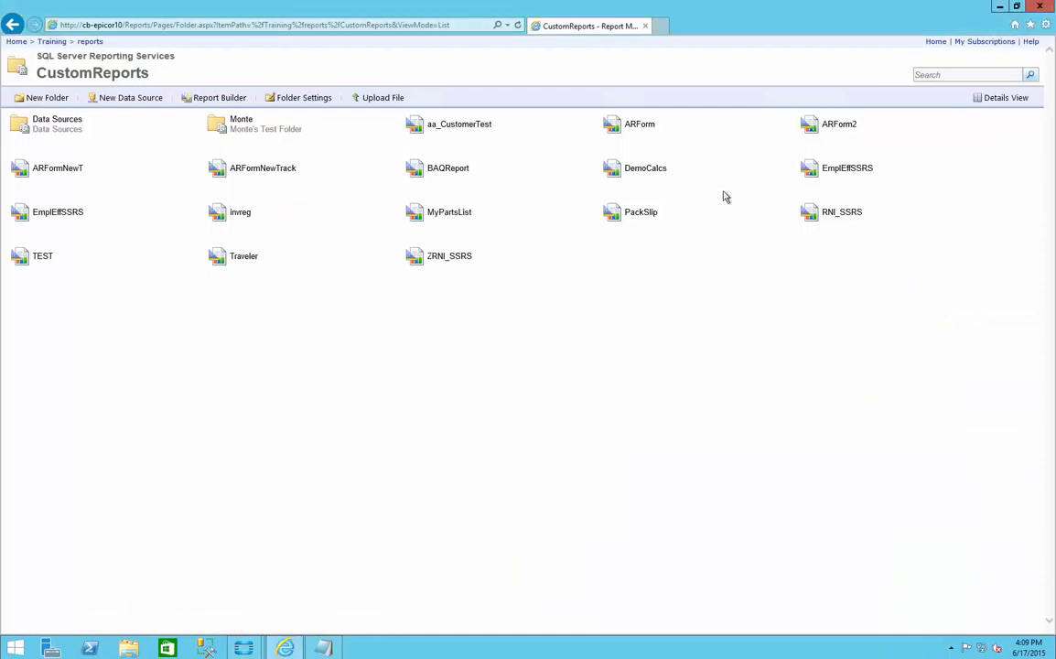